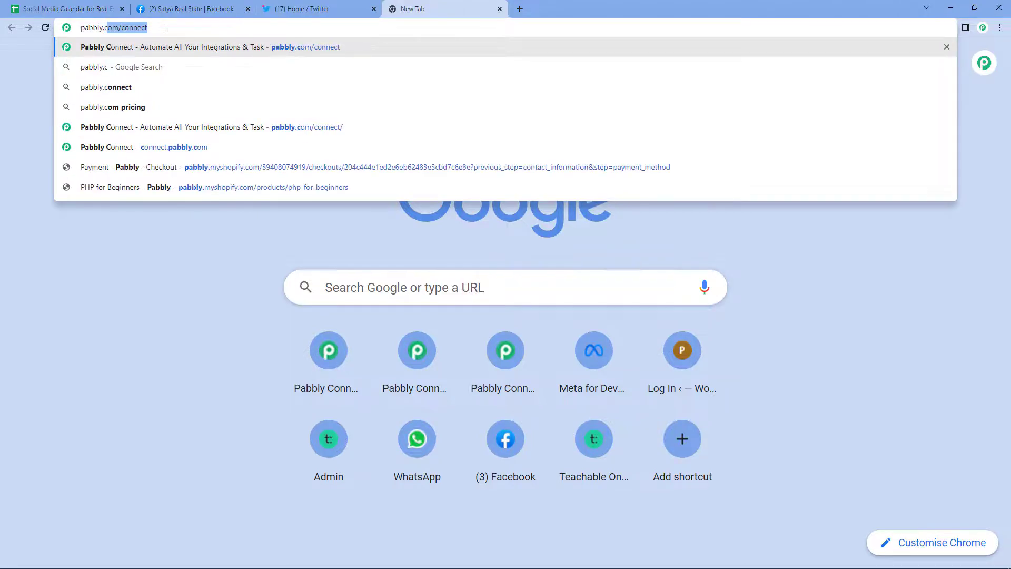
Go to pabbly.com/connect/, sign in and open the Pabbly Connect dashboard
{"action": "type", "text": "nect/"}
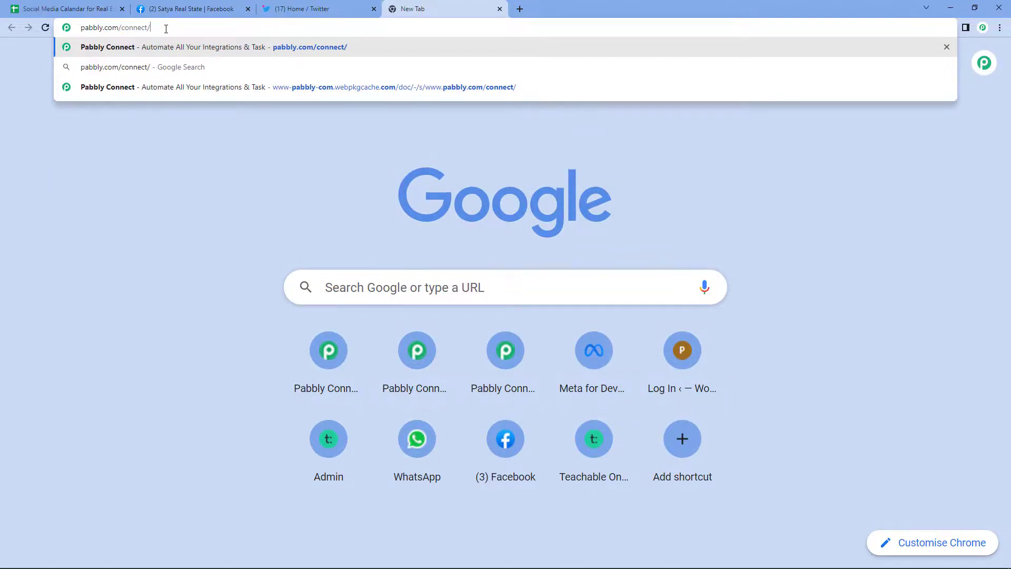
{"action": "key", "text": "Return"}
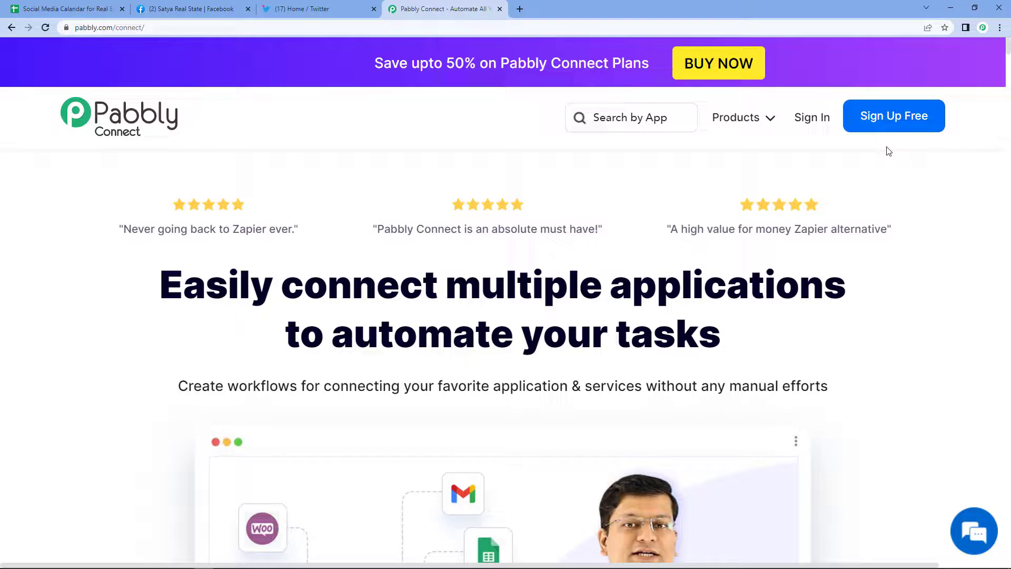
{"action": "left_click", "coordinate": [822, 123]}
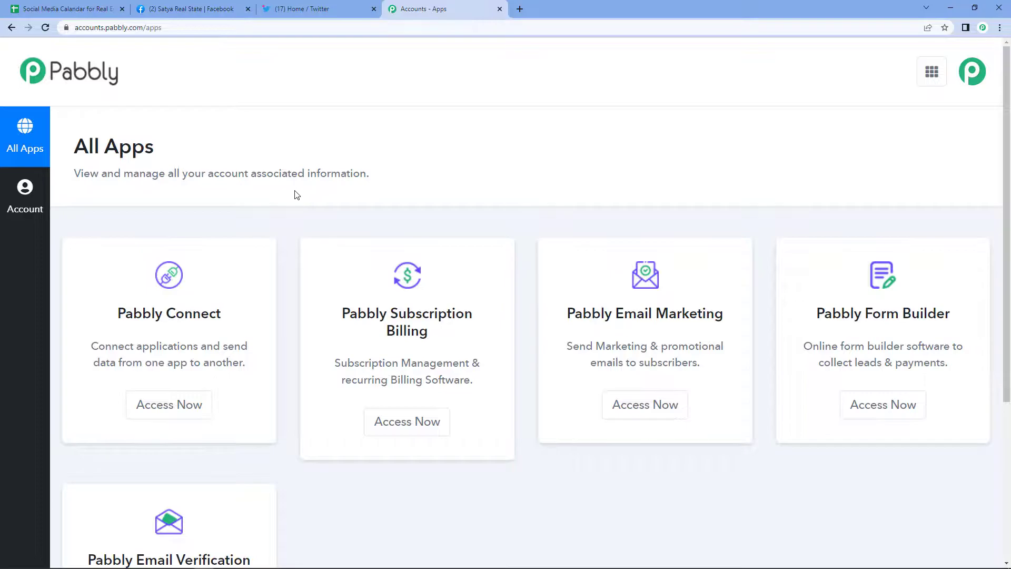
{"action": "left_click", "coordinate": [180, 414]}
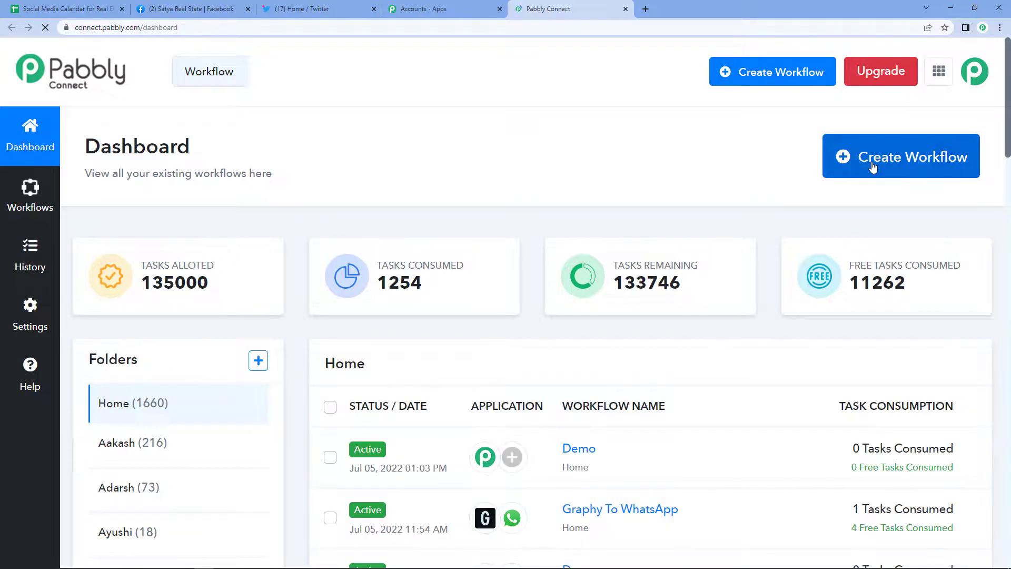
Create a new workflow named "Social Media Calender"
{"action": "left_click", "coordinate": [872, 167]}
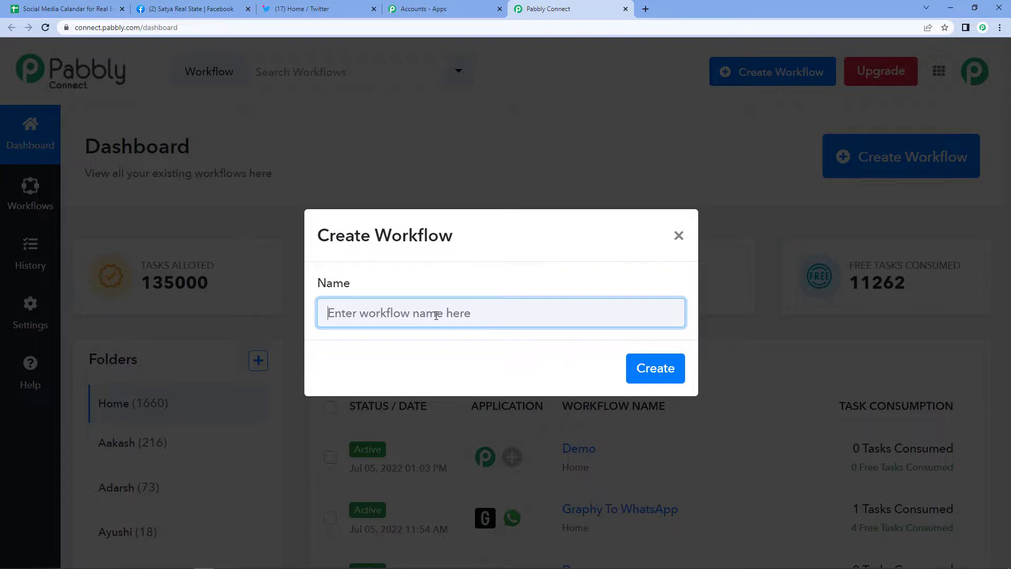
{"action": "type", "text": "Soc"}
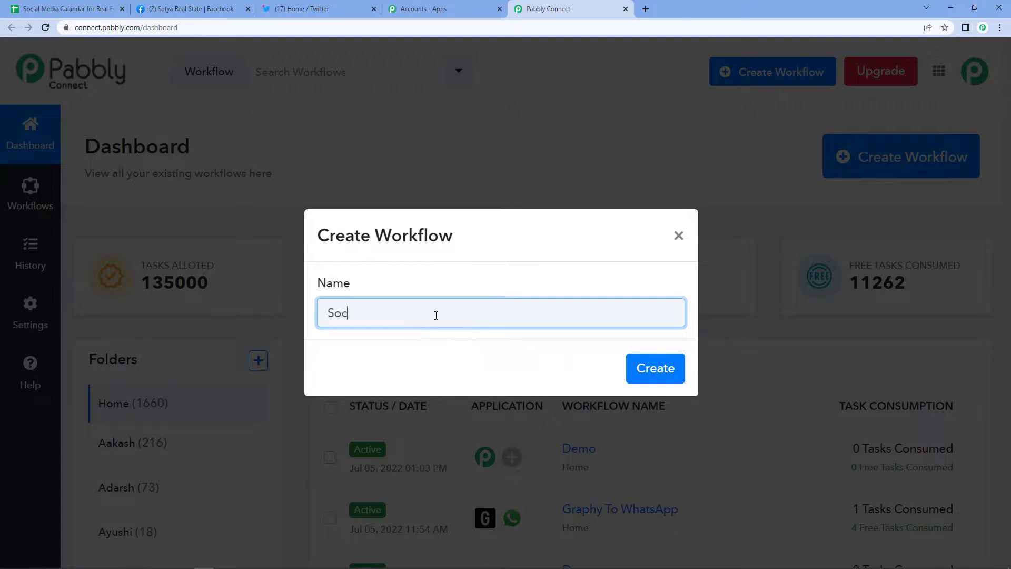
{"action": "type", "text": "ial Meda"}
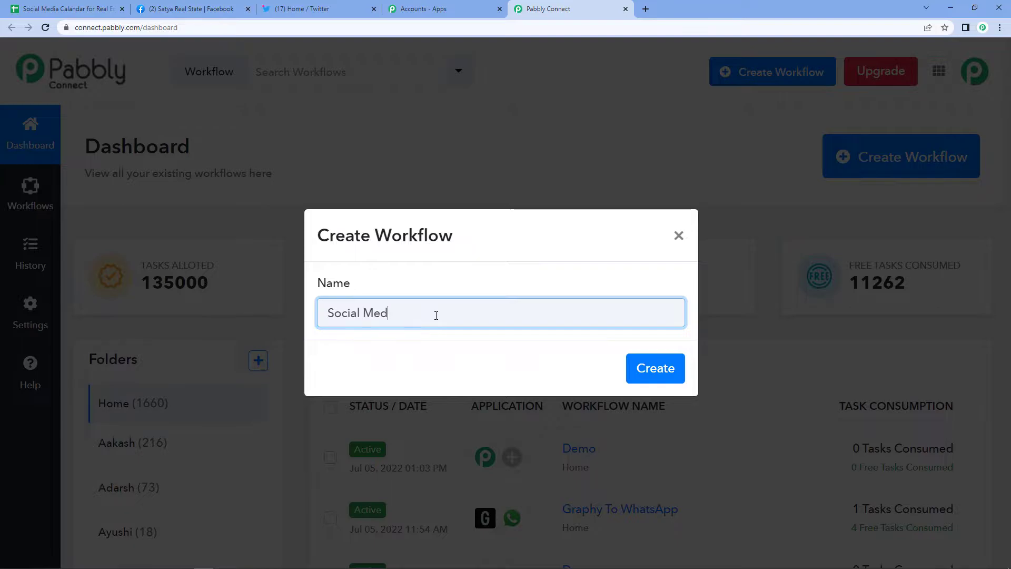
{"action": "key", "text": "BackSpace"}
{"action": "key", "text": "BackSpace"}
{"action": "type", "text": "ia"}
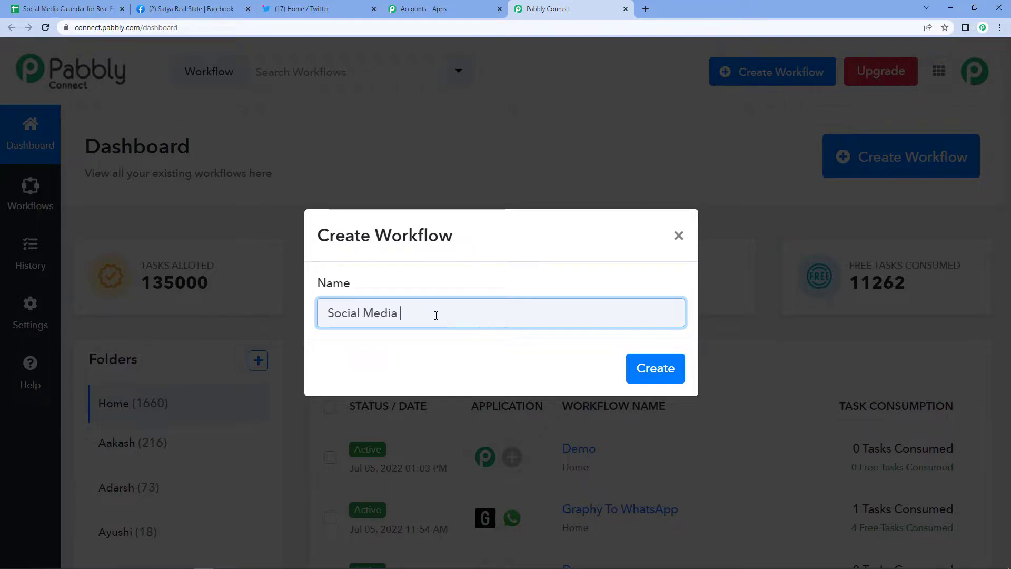
{"action": "type", "text": " Calender"}
{"action": "left_click", "coordinate": [658, 371]}
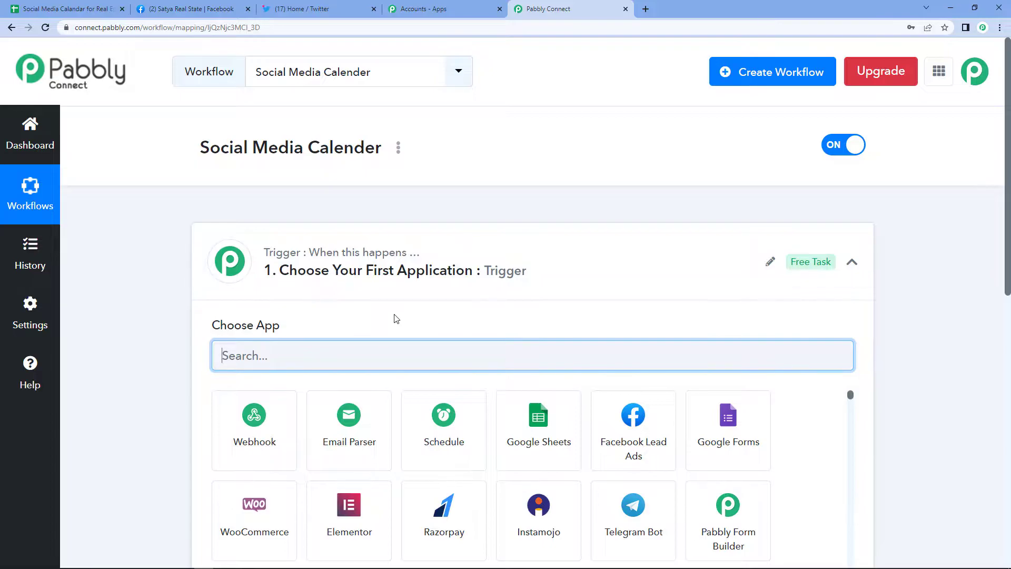
Choose Schedule as the workflow's trigger application
{"action": "scroll", "coordinate": [396, 318], "scroll_direction": "down", "scroll_amount": 5}
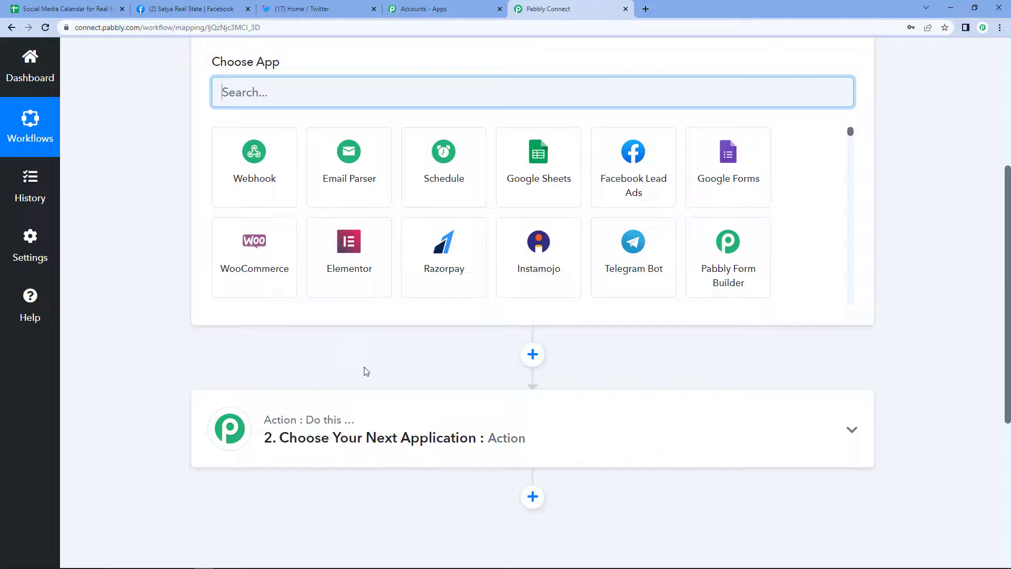
{"action": "scroll", "coordinate": [366, 371], "scroll_direction": "up", "scroll_amount": 5}
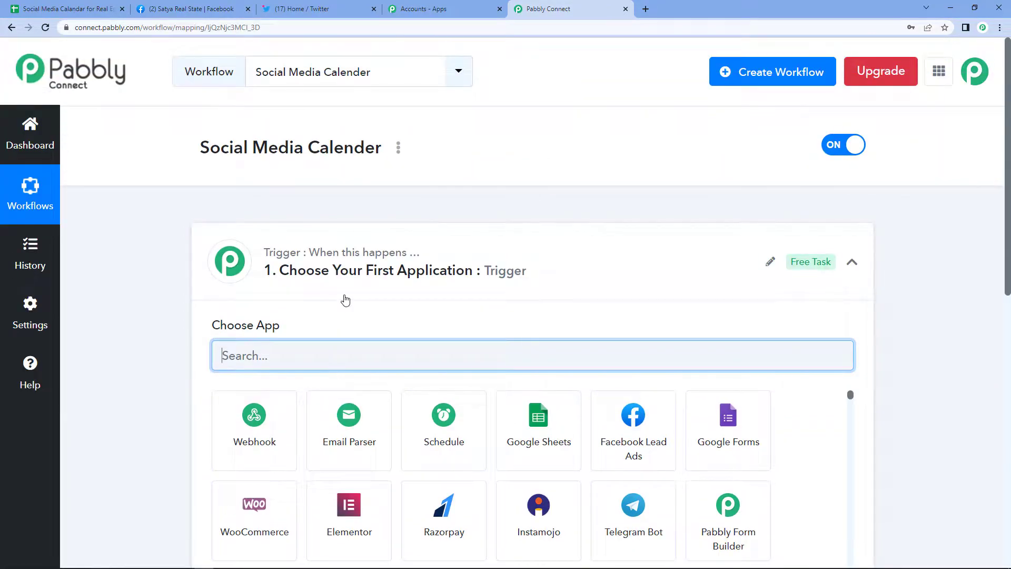
{"action": "scroll", "coordinate": [358, 297], "scroll_direction": "down", "scroll_amount": 1}
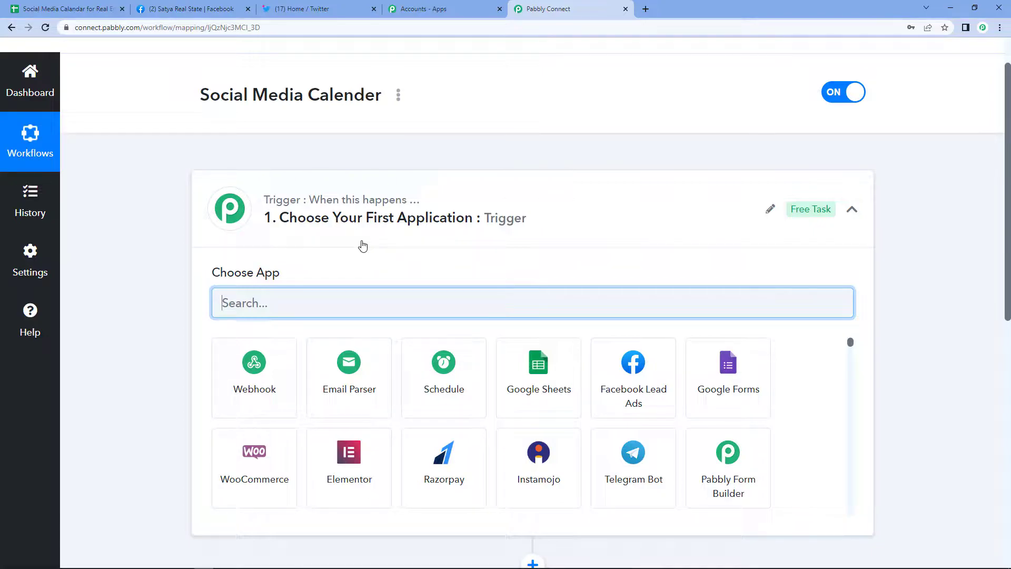
{"action": "left_click", "coordinate": [439, 378]}
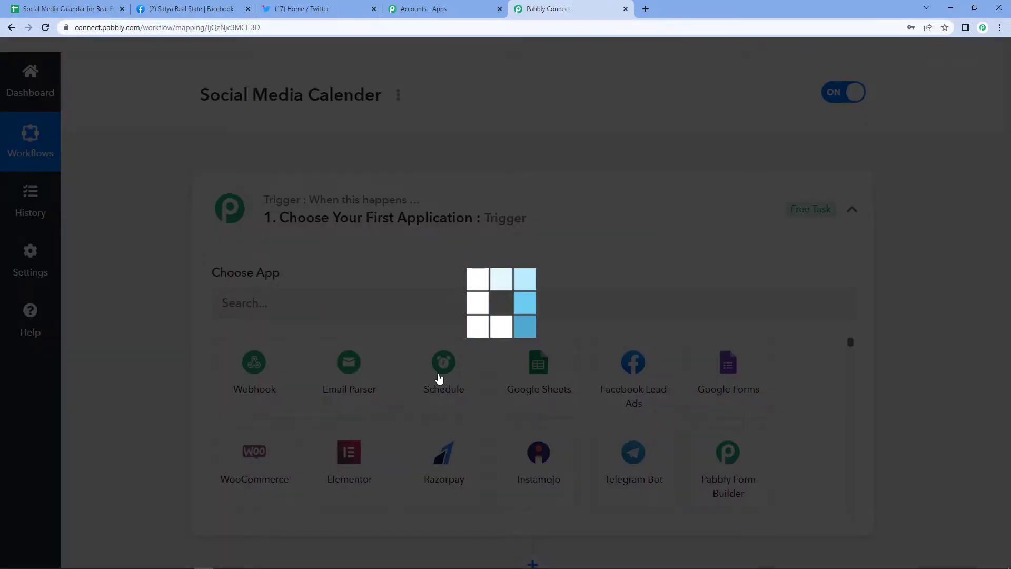
Schedule the trigger to run every day at 05:00 AM and save it
{"action": "scroll", "coordinate": [435, 378], "scroll_direction": "down", "scroll_amount": 2}
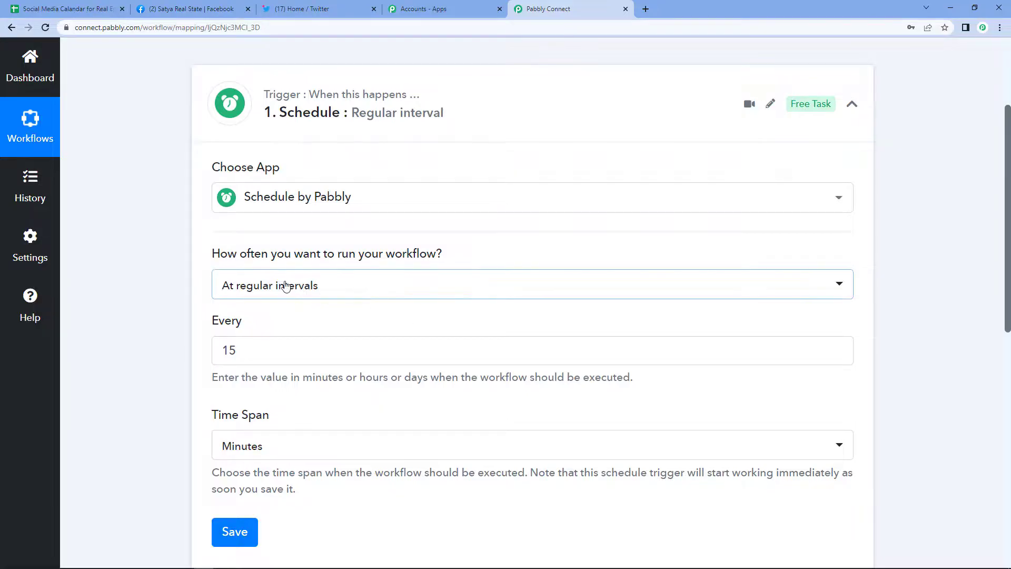
{"action": "mouse_move", "coordinate": [237, 256]}
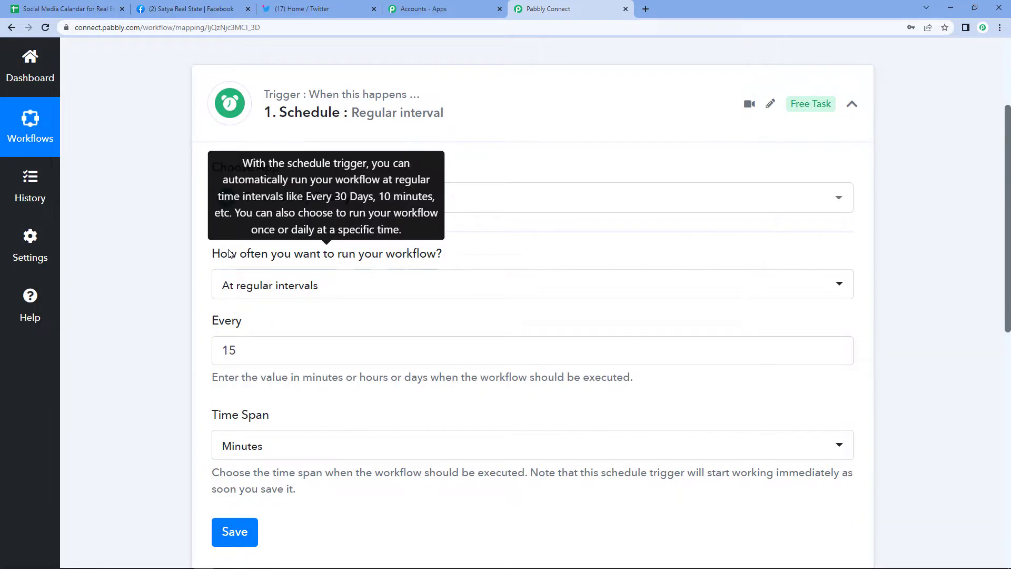
{"action": "left_click", "coordinate": [418, 290]}
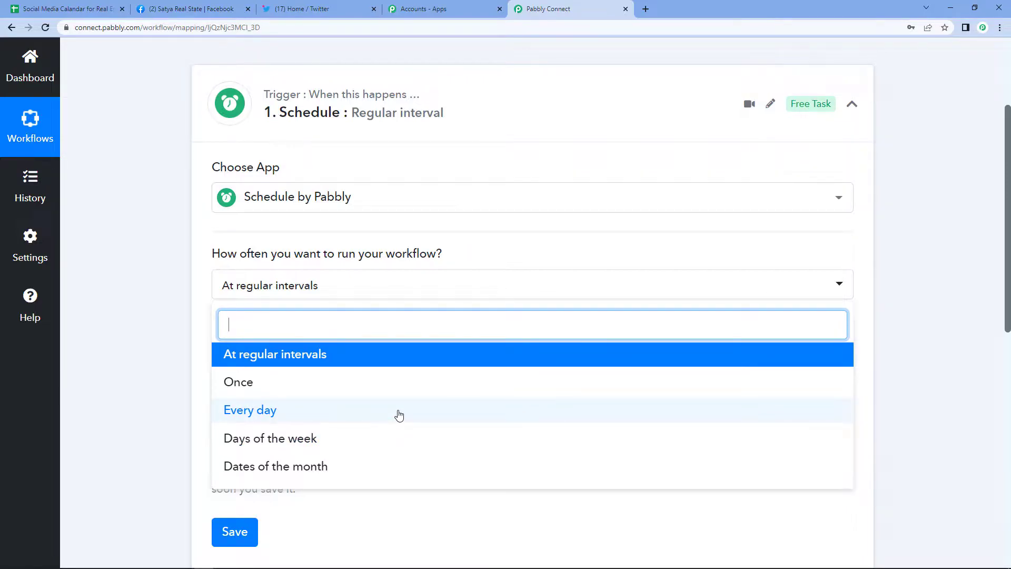
{"action": "left_click", "coordinate": [399, 416]}
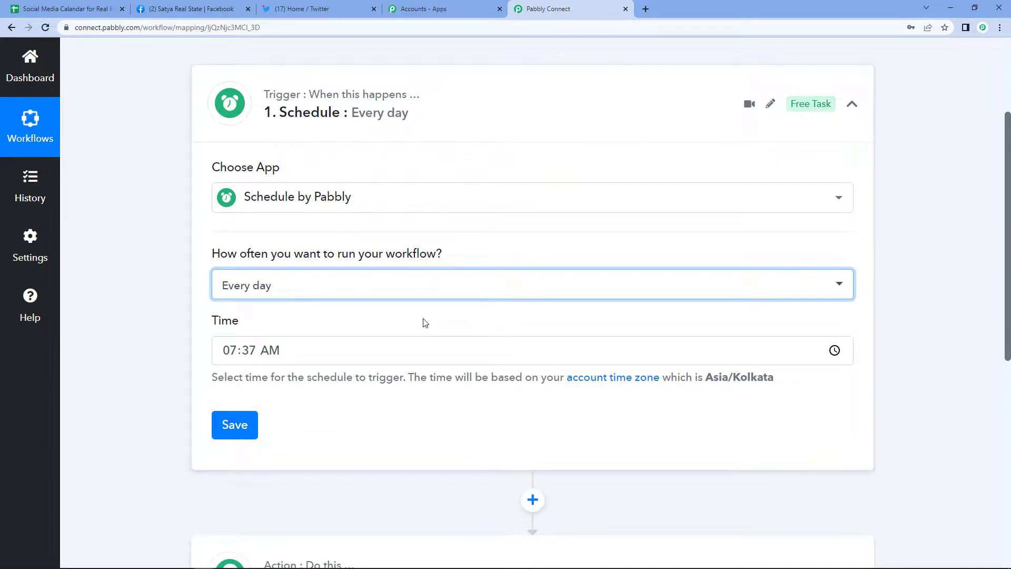
{"action": "left_click", "coordinate": [368, 350]}
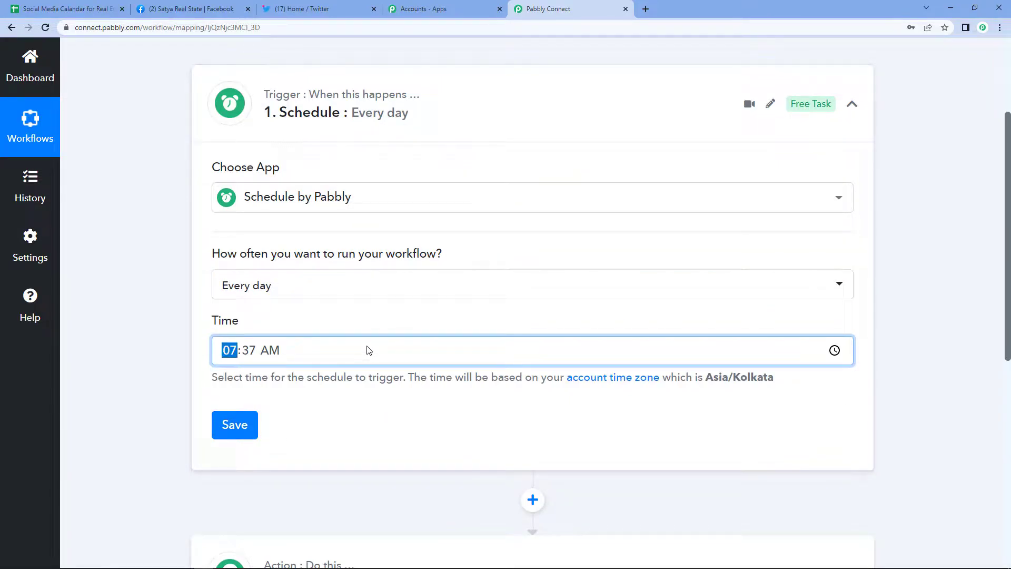
{"action": "type", "text": "05:"}
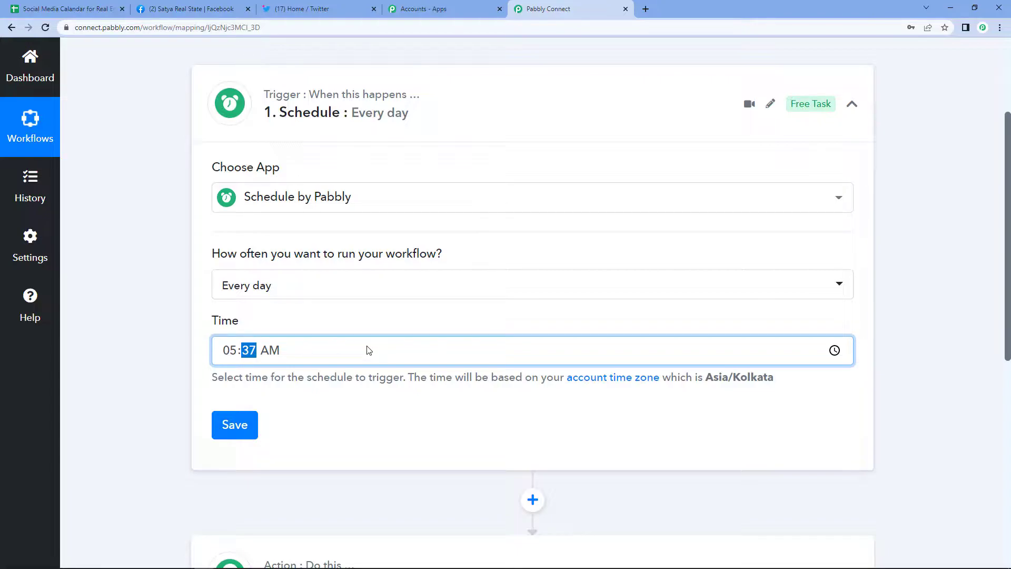
{"action": "type", "text": "00"}
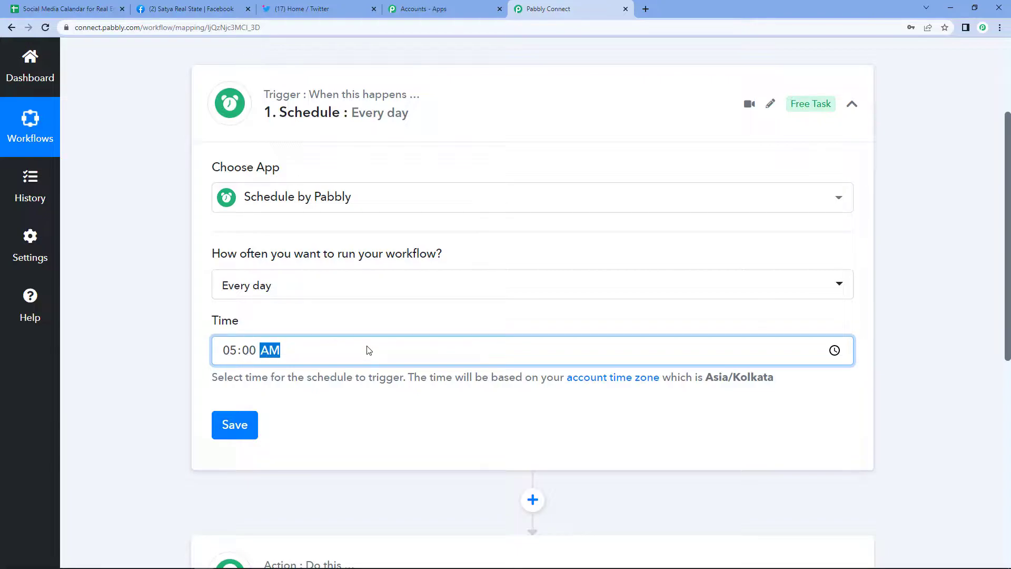
{"action": "left_click", "coordinate": [236, 429]}
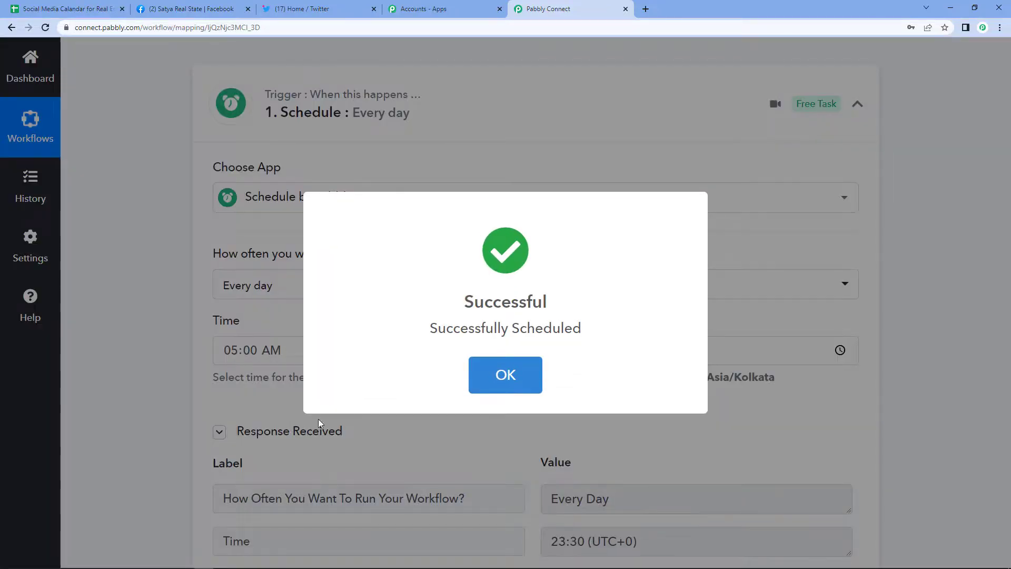
{"action": "left_click", "coordinate": [496, 371]}
Check the social media calendar spreadsheet and set the workflow's second step to Google Sheets with the Get Row(s) action event
{"action": "scroll", "coordinate": [496, 371], "scroll_direction": "down", "scroll_amount": 3}
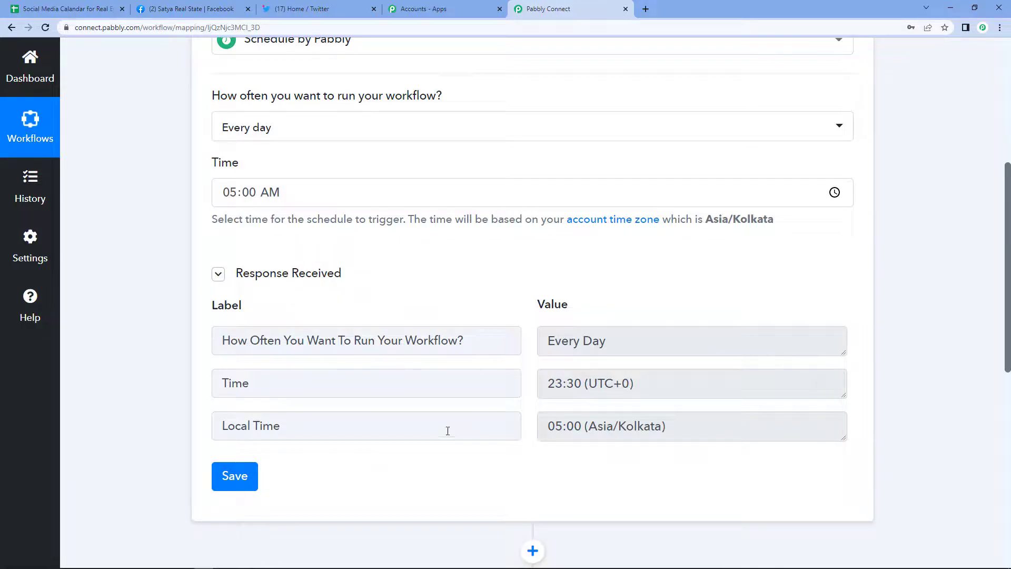
{"action": "scroll", "coordinate": [451, 442], "scroll_direction": "down", "scroll_amount": 4}
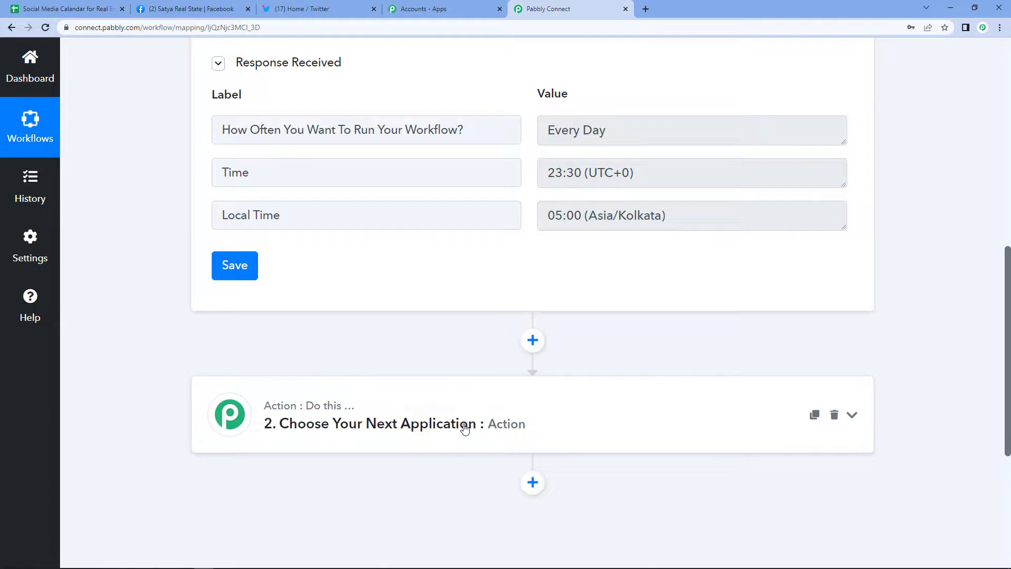
{"action": "left_click", "coordinate": [72, 8]}
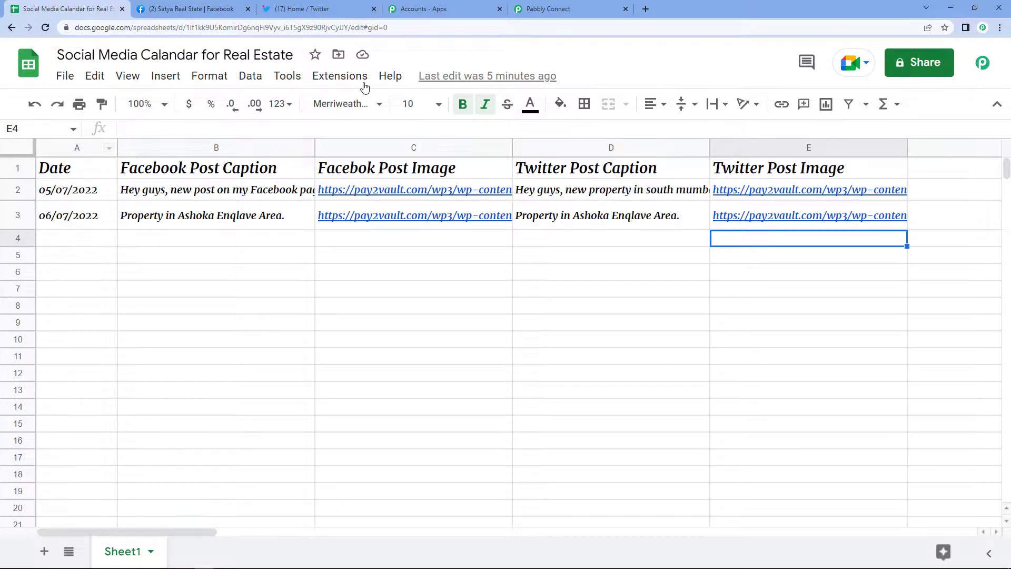
{"action": "left_click", "coordinate": [566, 8]}
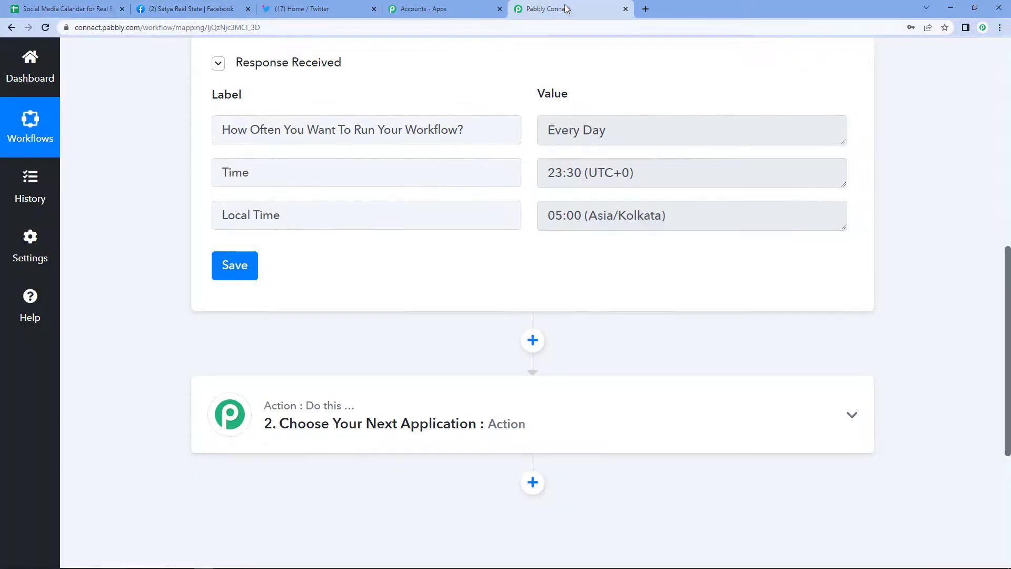
{"action": "left_click", "coordinate": [422, 407]}
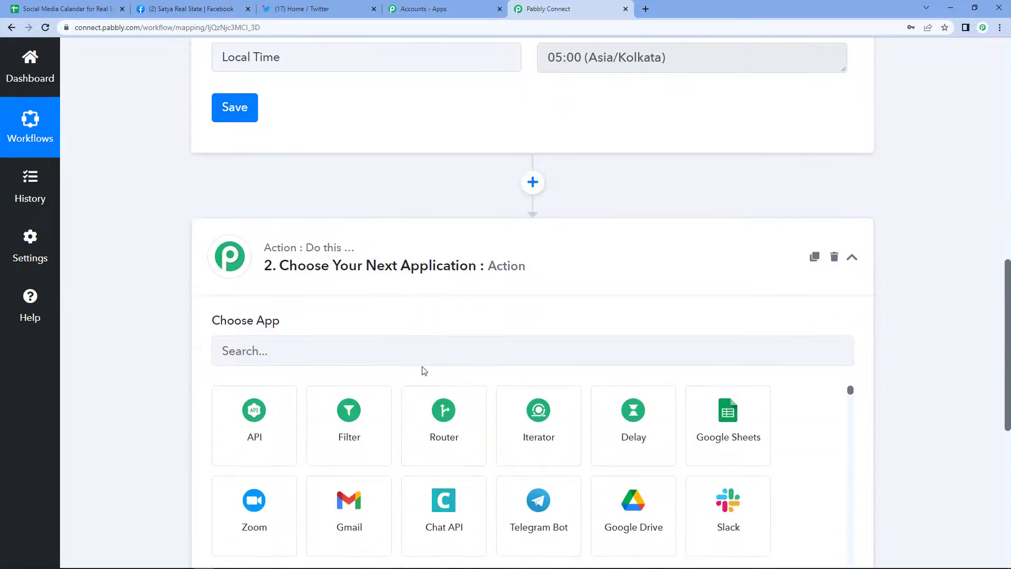
{"action": "left_click", "coordinate": [719, 435]}
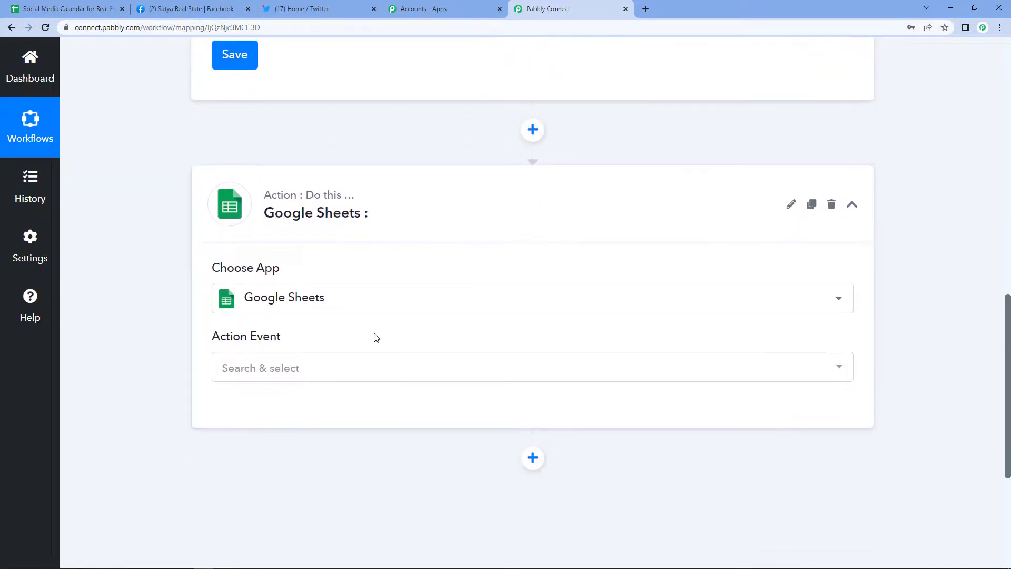
{"action": "left_click", "coordinate": [367, 364]}
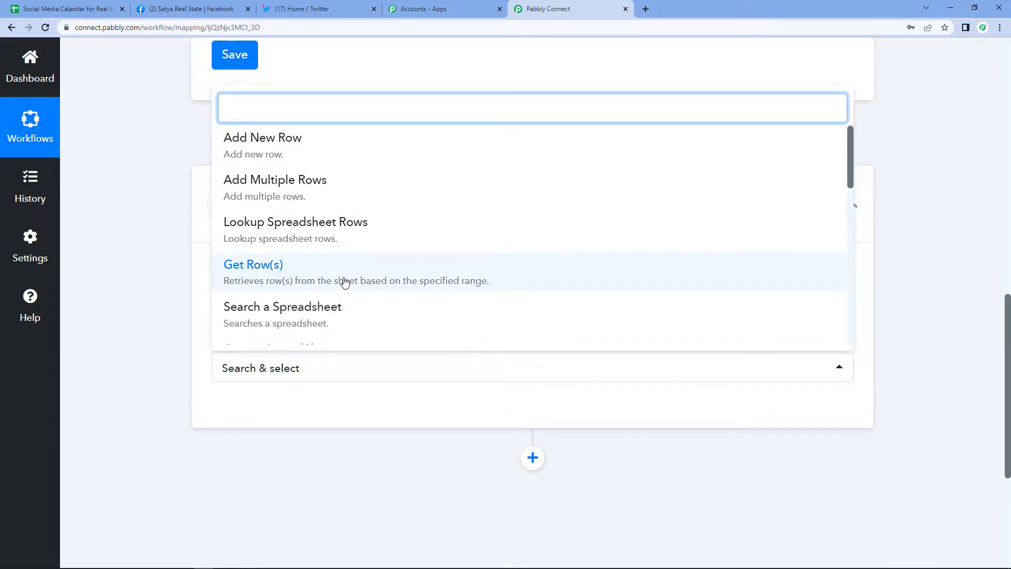
{"action": "left_click", "coordinate": [344, 283]}
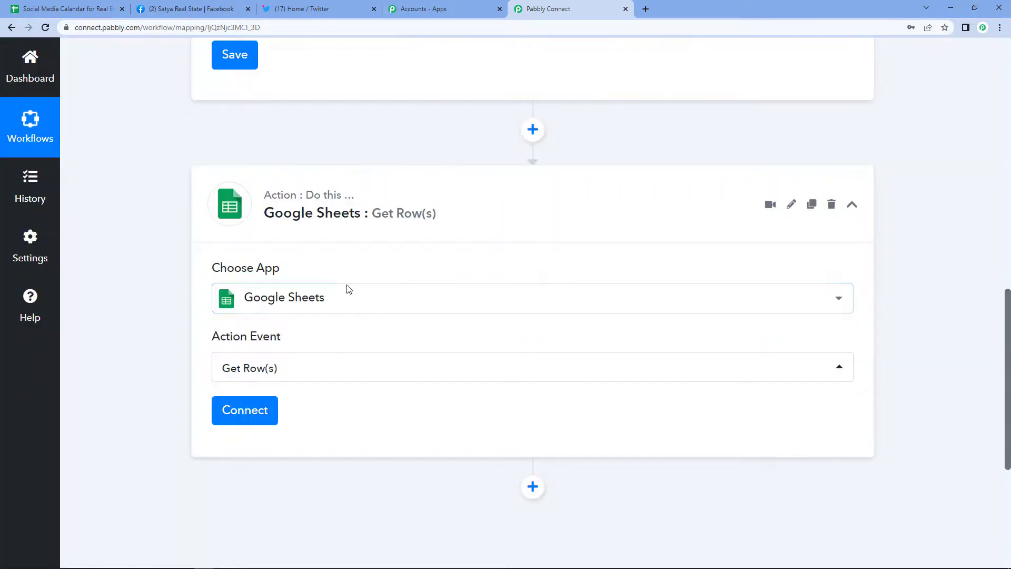
Add a new Google Sheets connection for the action and authorize access with the first listed Google account
{"action": "left_click", "coordinate": [246, 411]}
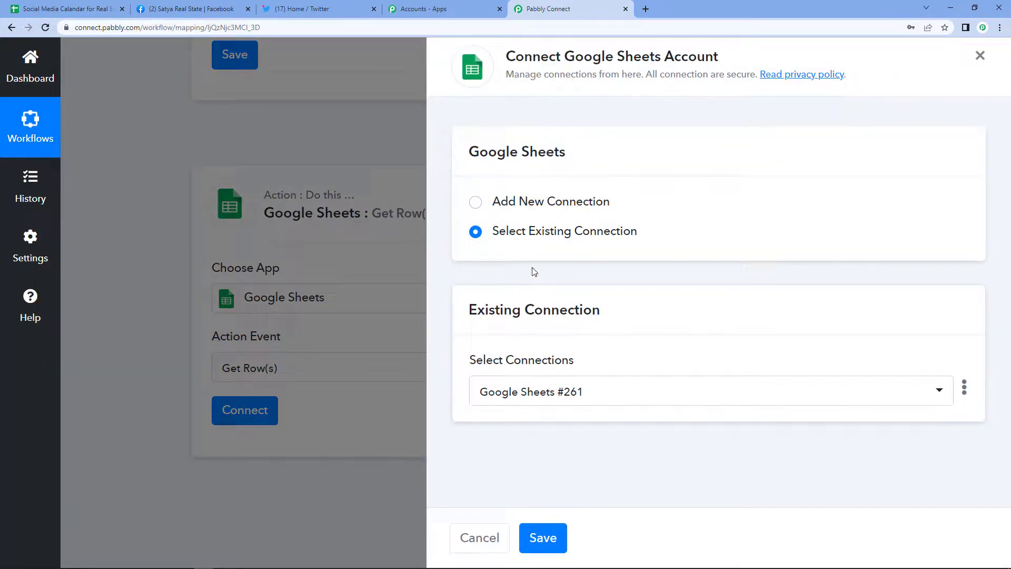
{"action": "left_click", "coordinate": [476, 204]}
{"action": "left_click", "coordinate": [561, 382]}
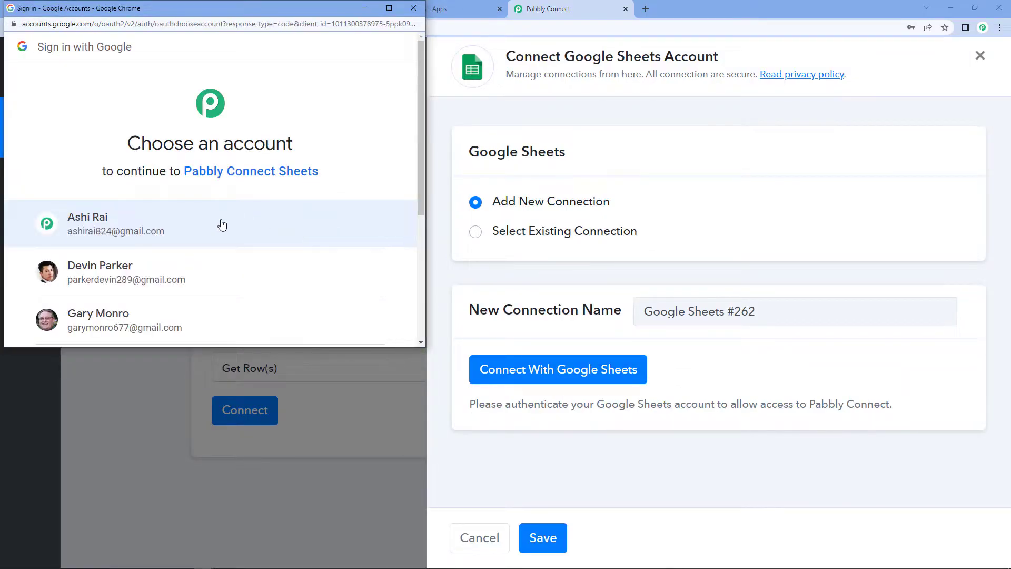
{"action": "left_click", "coordinate": [222, 225]}
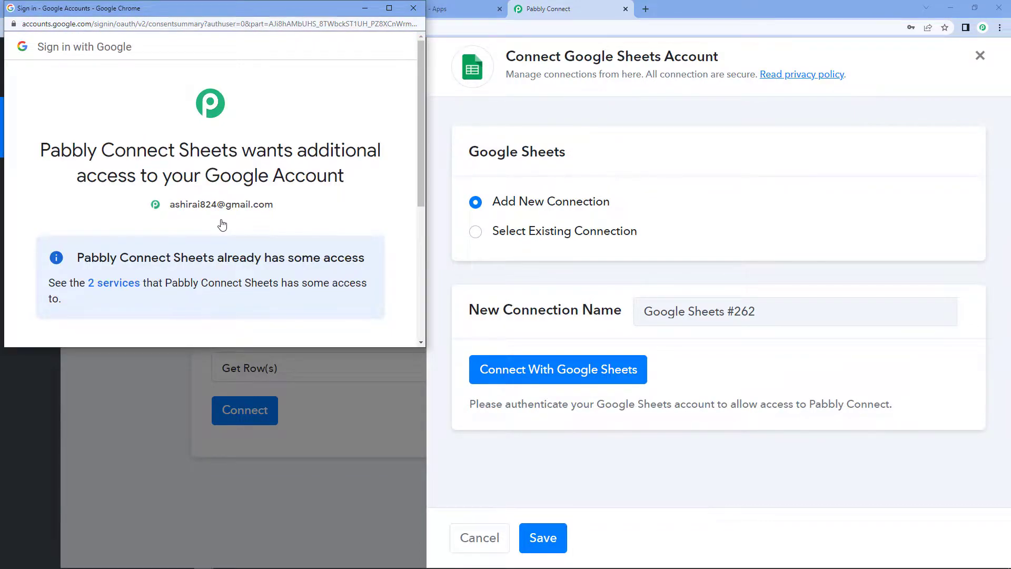
{"action": "scroll", "coordinate": [222, 225], "scroll_direction": "down", "scroll_amount": 5}
{"action": "left_click", "coordinate": [308, 246]}
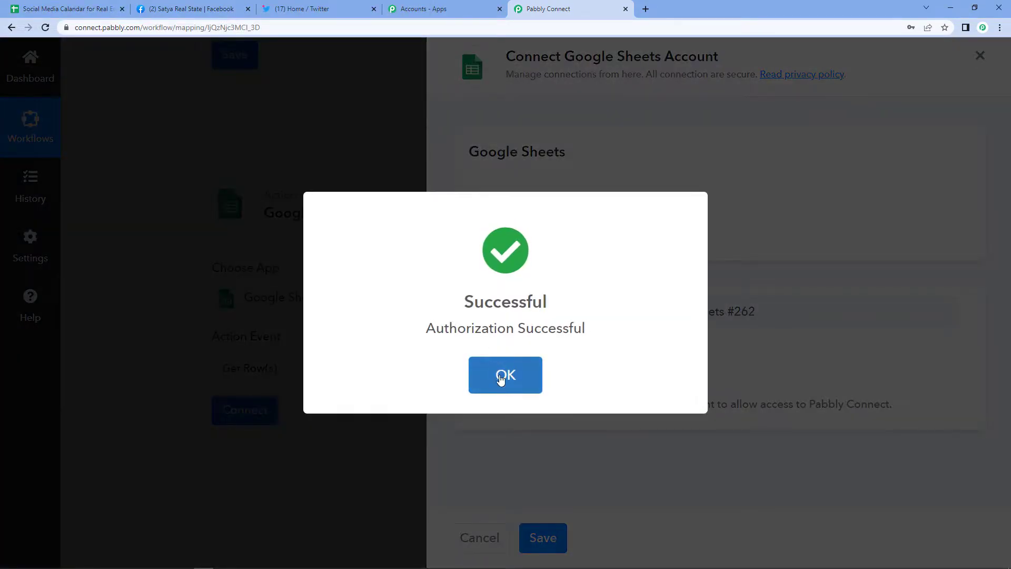
{"action": "left_click", "coordinate": [503, 375]}
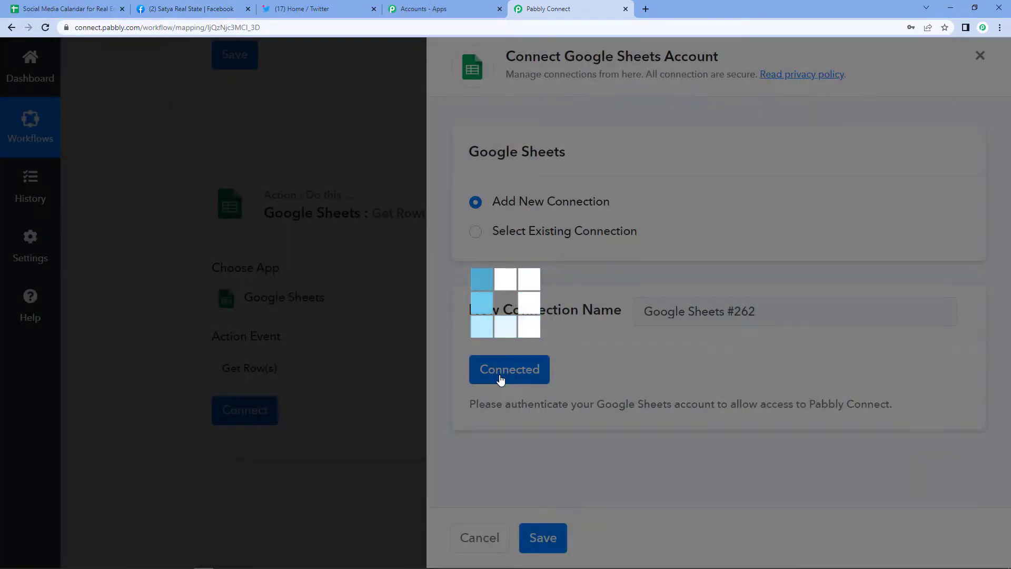
{"action": "scroll", "coordinate": [440, 365], "scroll_direction": "down", "scroll_amount": 5}
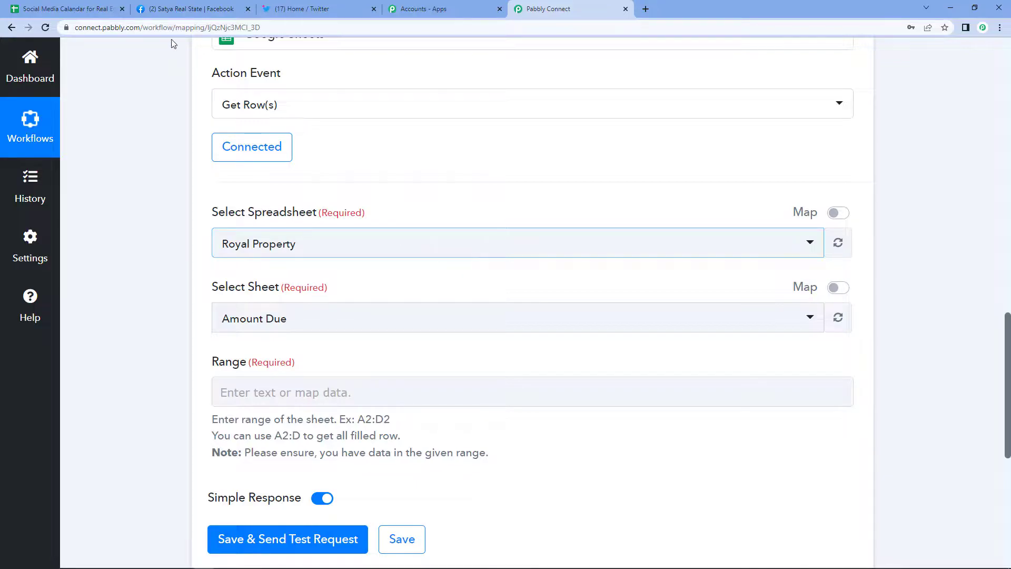
Check the calendar file's title and select Social Media Calandar for Real Estate as the spreadsheet for the Get Row(s) action
{"action": "left_click", "coordinate": [66, 9]}
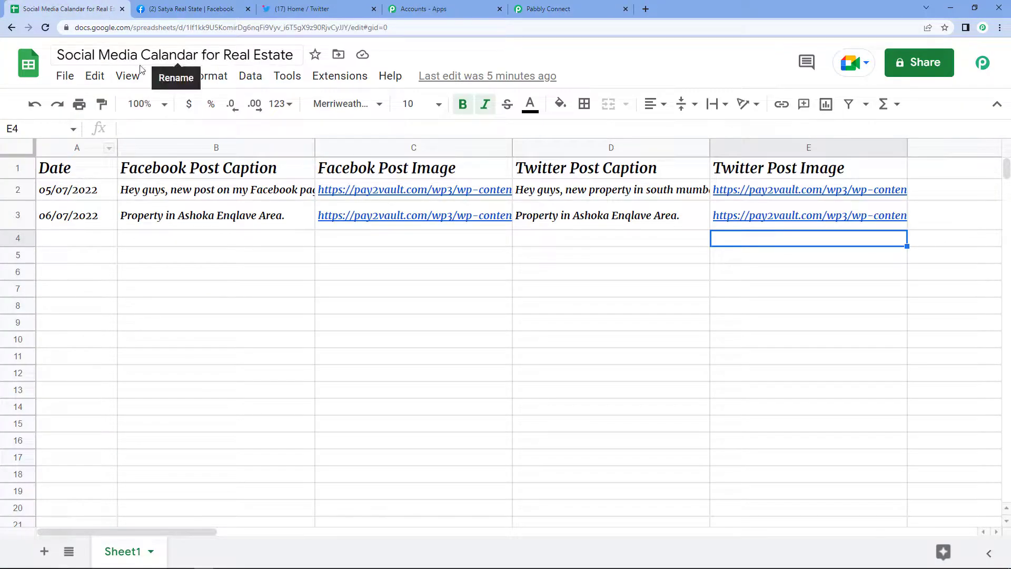
{"action": "left_click", "coordinate": [547, 9]}
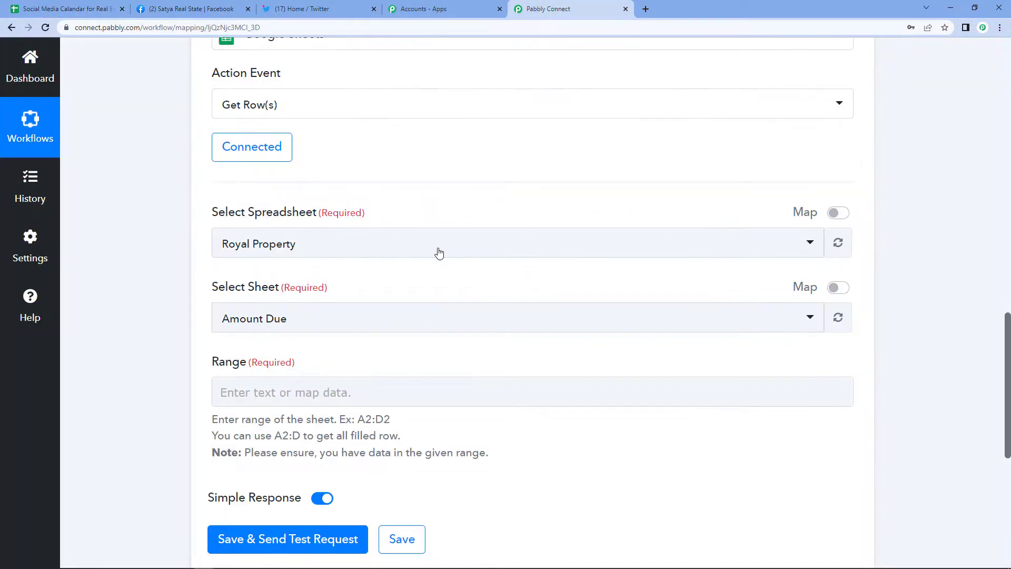
{"action": "left_click", "coordinate": [427, 239]}
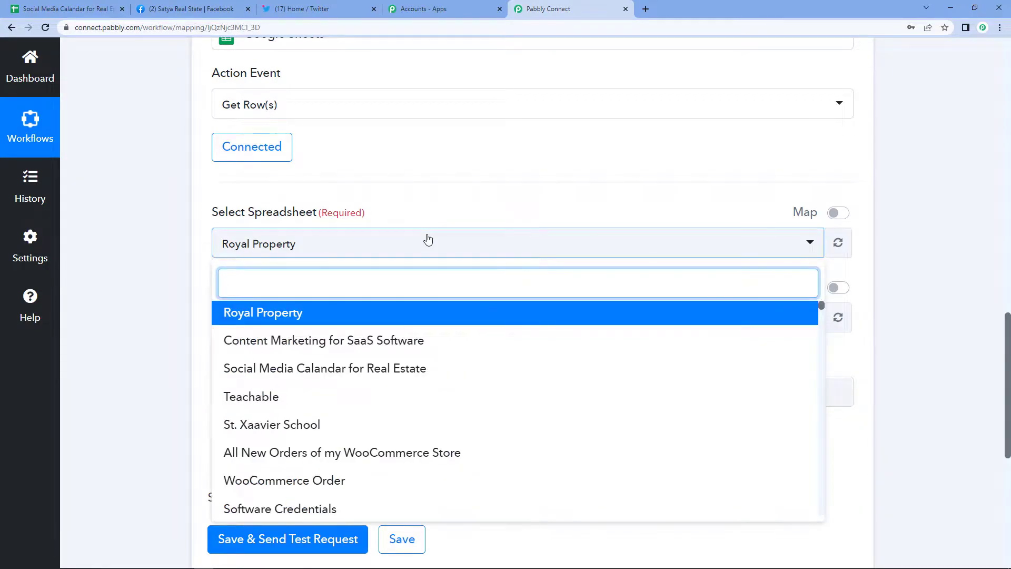
{"action": "type", "text": "social"}
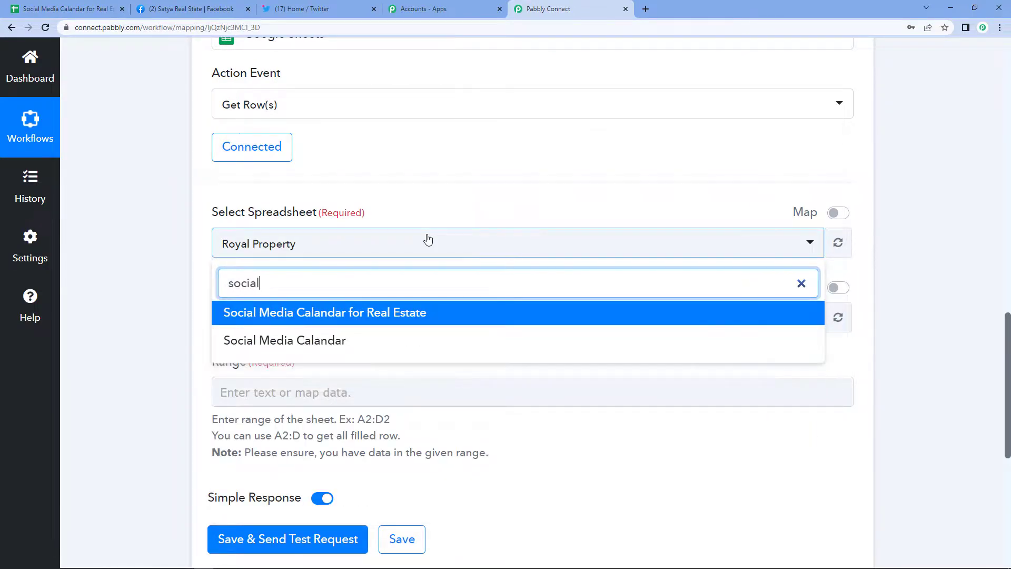
{"action": "left_click", "coordinate": [389, 311]}
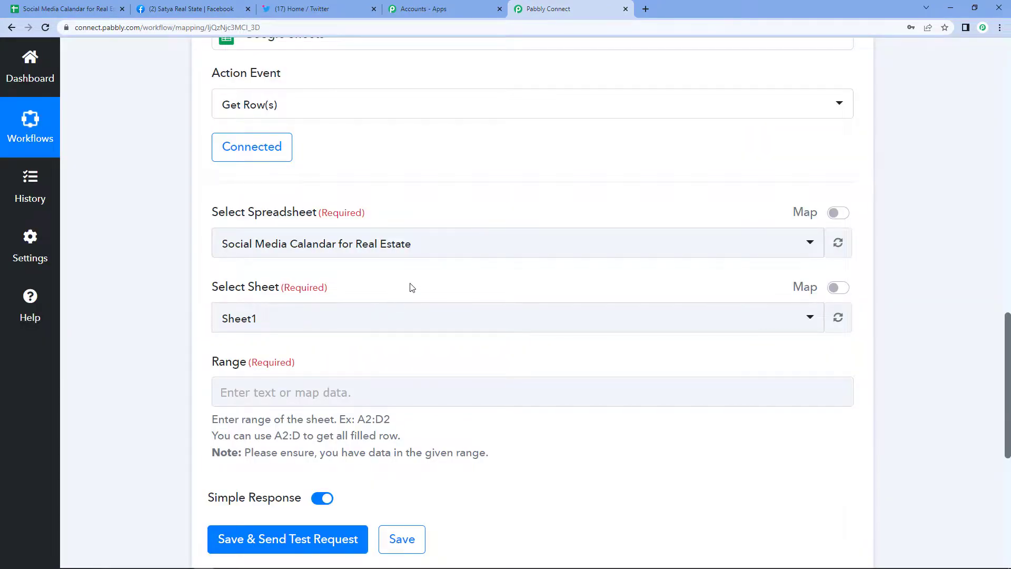
Check the calendar's sheet name and keep Sheet1 as the action's sheet
{"action": "scroll", "coordinate": [416, 298], "scroll_direction": "down", "scroll_amount": 1}
{"action": "left_click", "coordinate": [9, 2]}
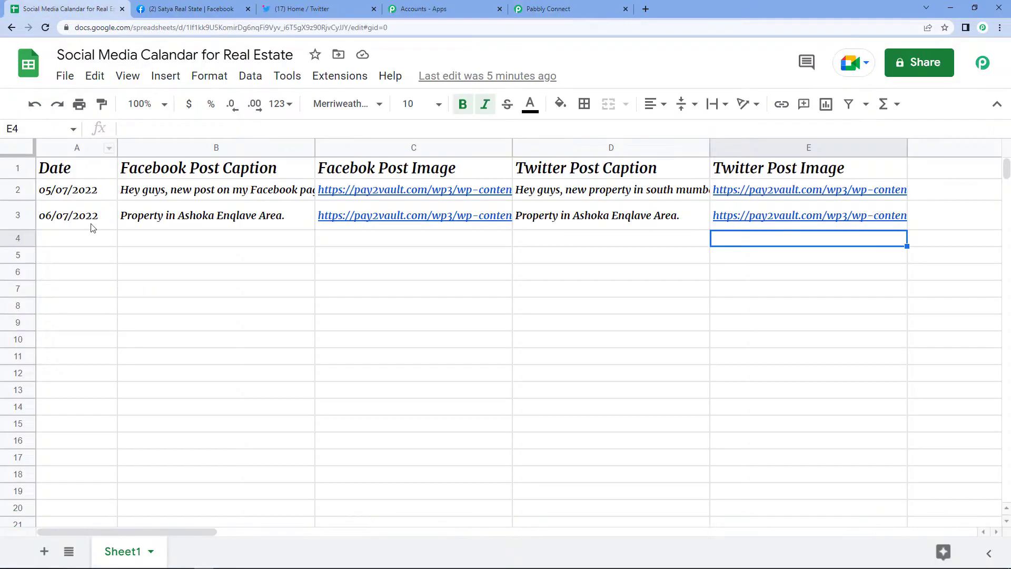
{"action": "left_click", "coordinate": [534, 11]}
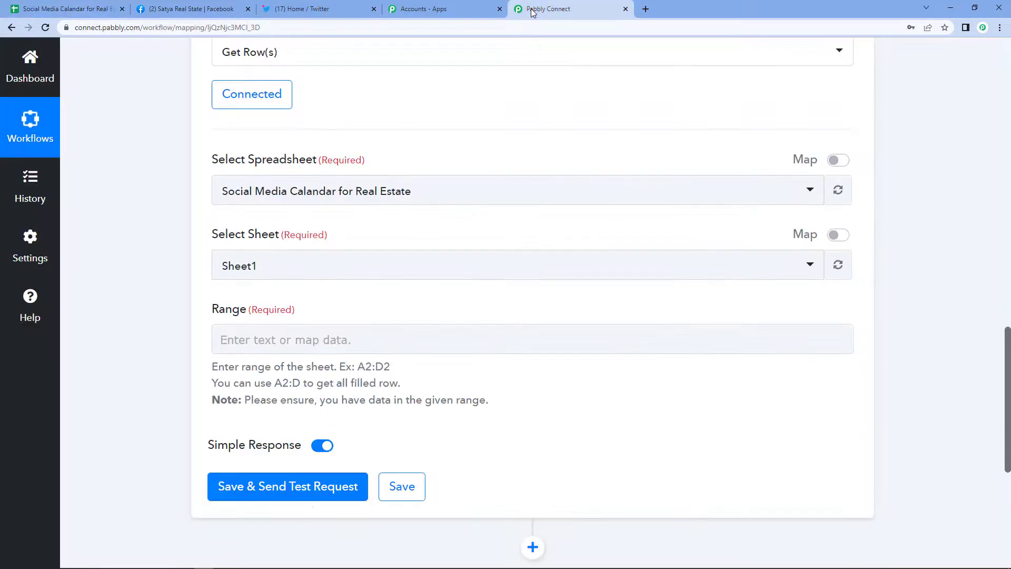
{"action": "left_click", "coordinate": [333, 267]}
{"action": "left_click", "coordinate": [318, 333]}
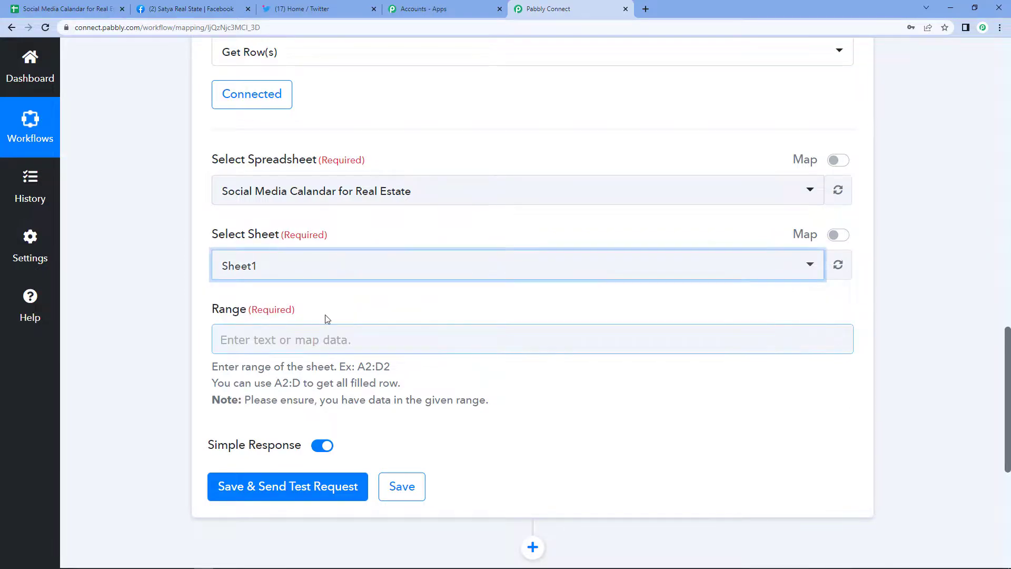
Examine the calendar's date cell and its Facebook and Twitter caption and image headers against the required range setting
{"action": "scroll", "coordinate": [384, 293], "scroll_direction": "down", "scroll_amount": 1}
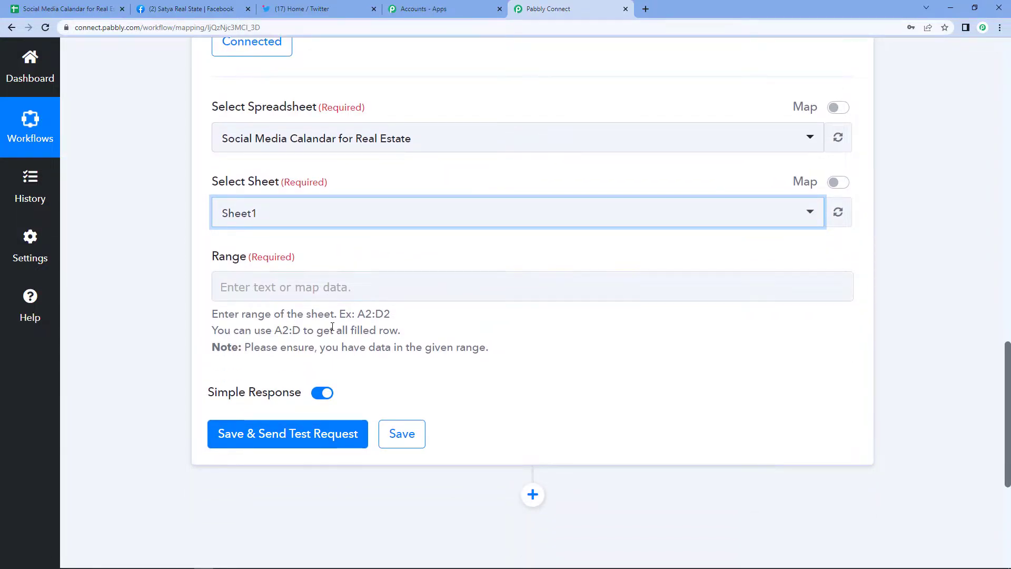
{"action": "left_click", "coordinate": [21, 5]}
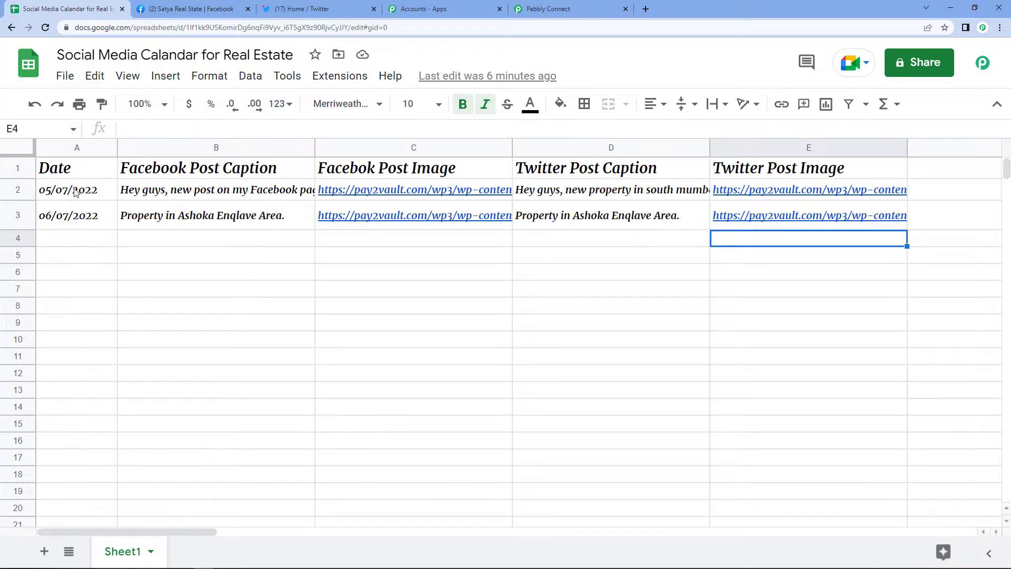
{"action": "left_click", "coordinate": [56, 191]}
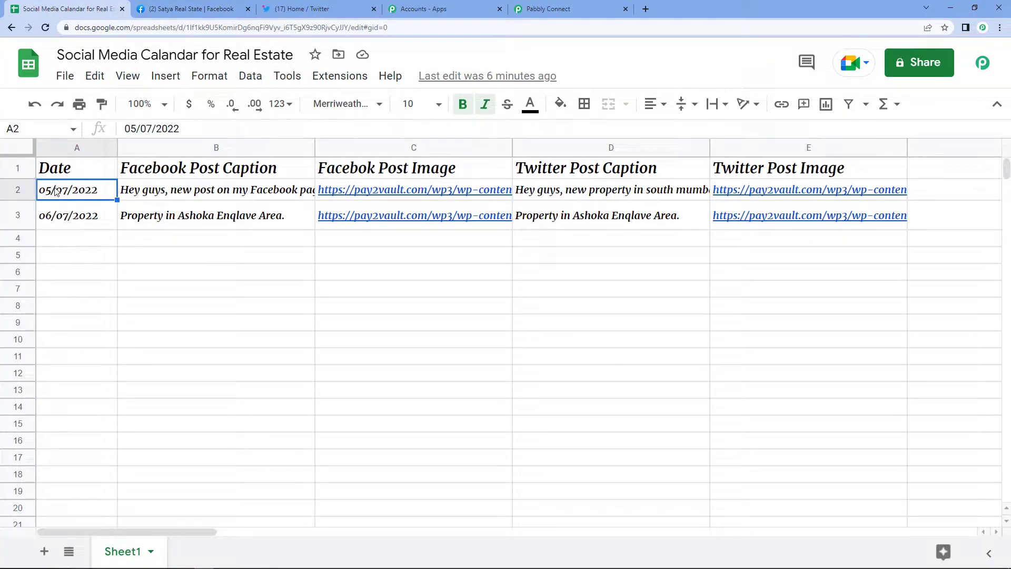
{"action": "left_click", "coordinate": [73, 171]}
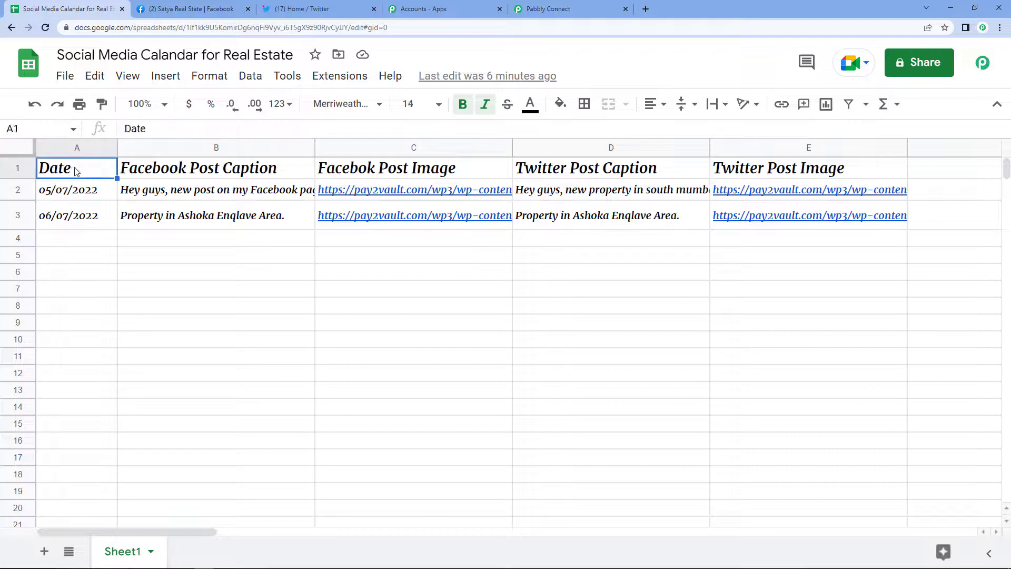
{"action": "left_click", "coordinate": [172, 171]}
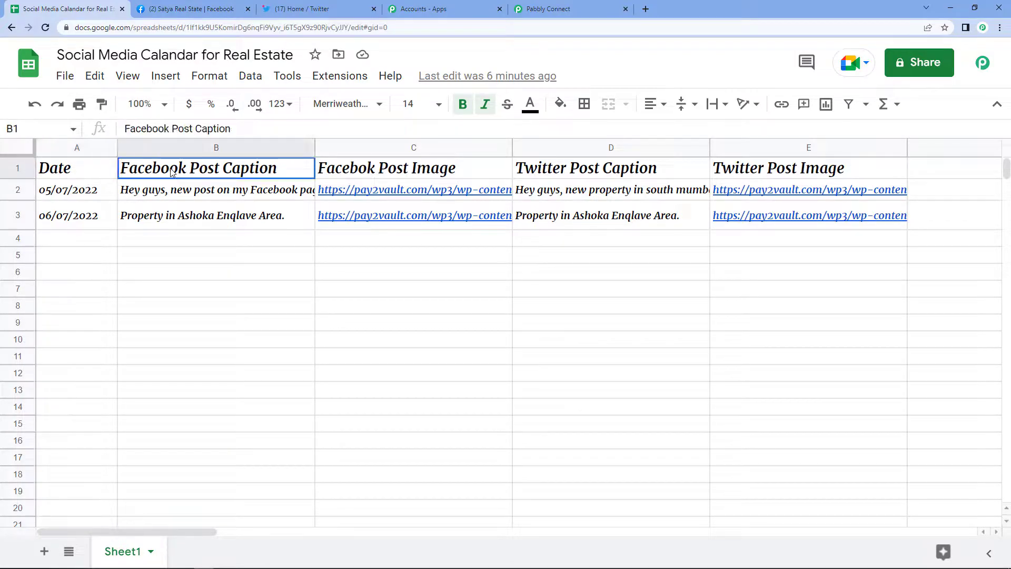
{"action": "left_click", "coordinate": [405, 172]}
{"action": "left_click", "coordinate": [574, 174]}
{"action": "left_click", "coordinate": [763, 170]}
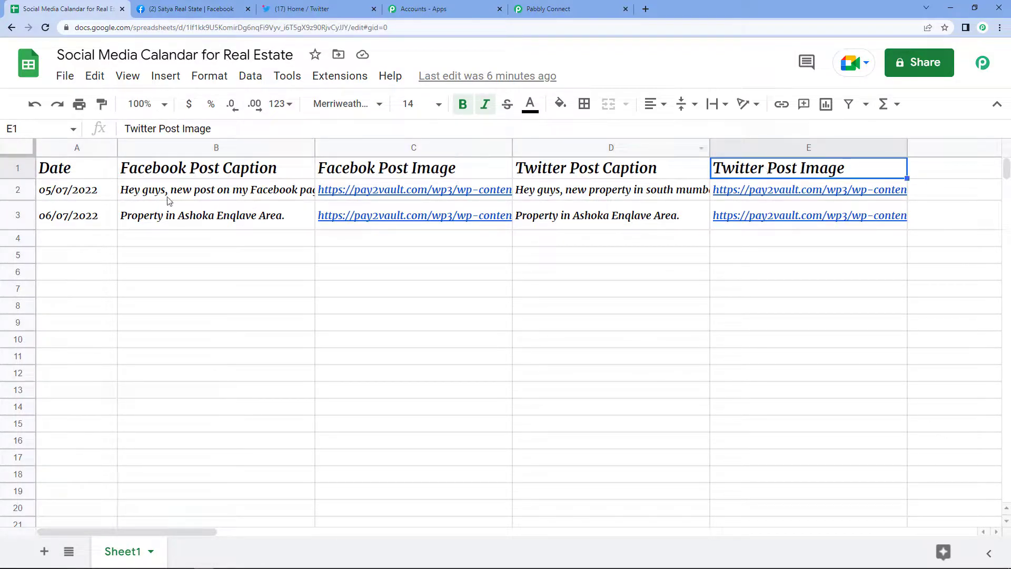
{"action": "left_click", "coordinate": [542, 9]}
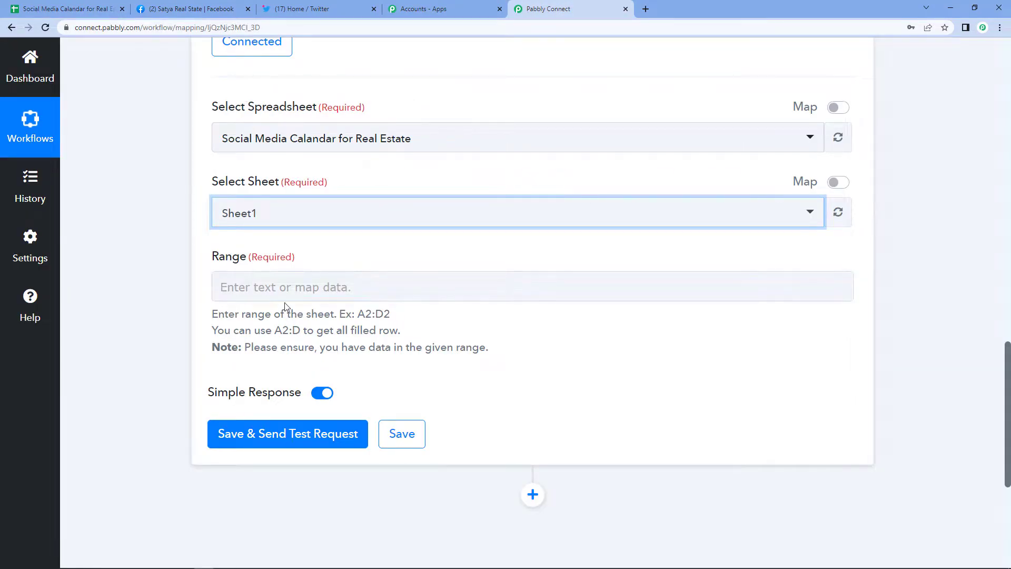
Select the calendar's data rows from A2 to E3 in the spreadsheet
{"action": "left_click", "coordinate": [16, 7]}
{"action": "left_click", "coordinate": [63, 195]}
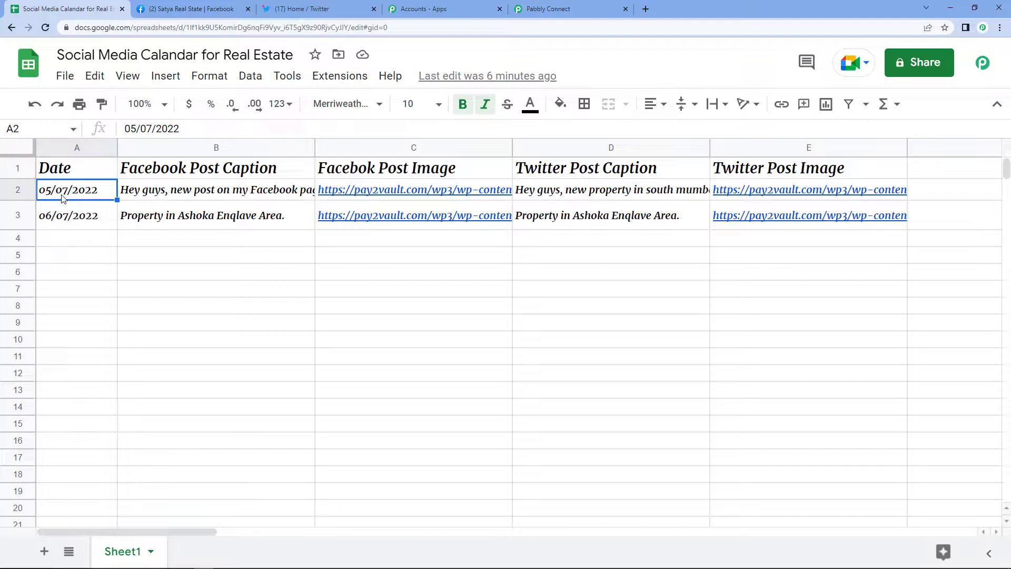
{"action": "key", "text": "shift+Down"}
{"action": "key", "text": "shift+Right"}
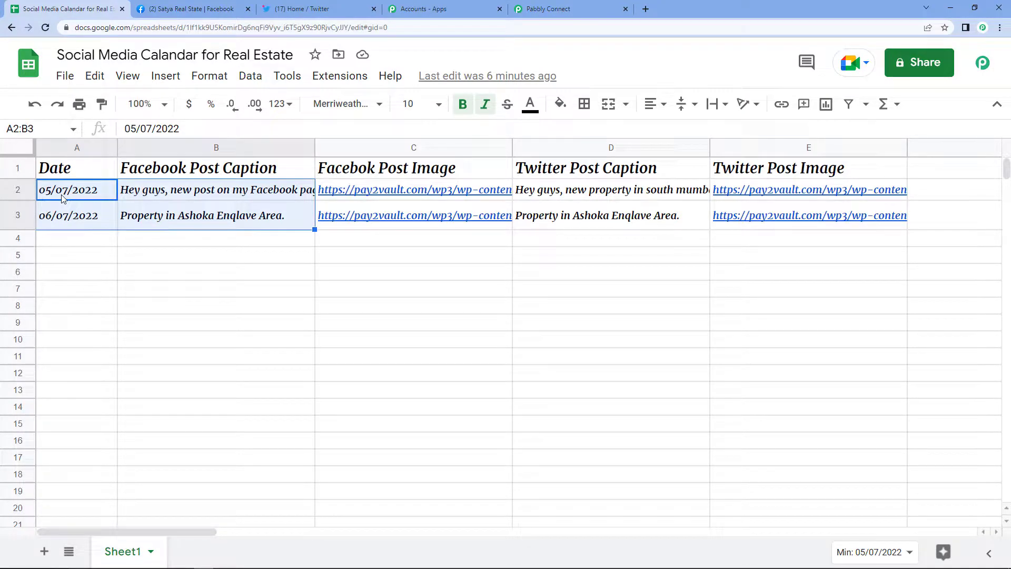
{"action": "key", "text": "shift+Right"}
{"action": "key", "text": "shift+Right"}
{"action": "key", "text": "shift+Right"}
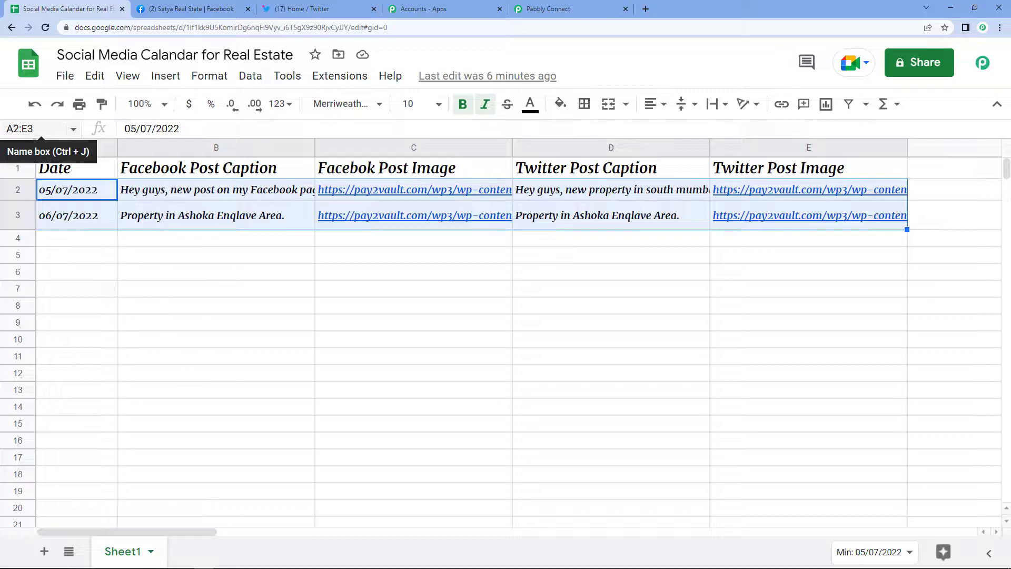
Copy the selected range reference A2:E3 and paste it as the range of the Get Row(s) action
{"action": "left_click", "coordinate": [15, 128]}
{"action": "right_click", "coordinate": [15, 128]}
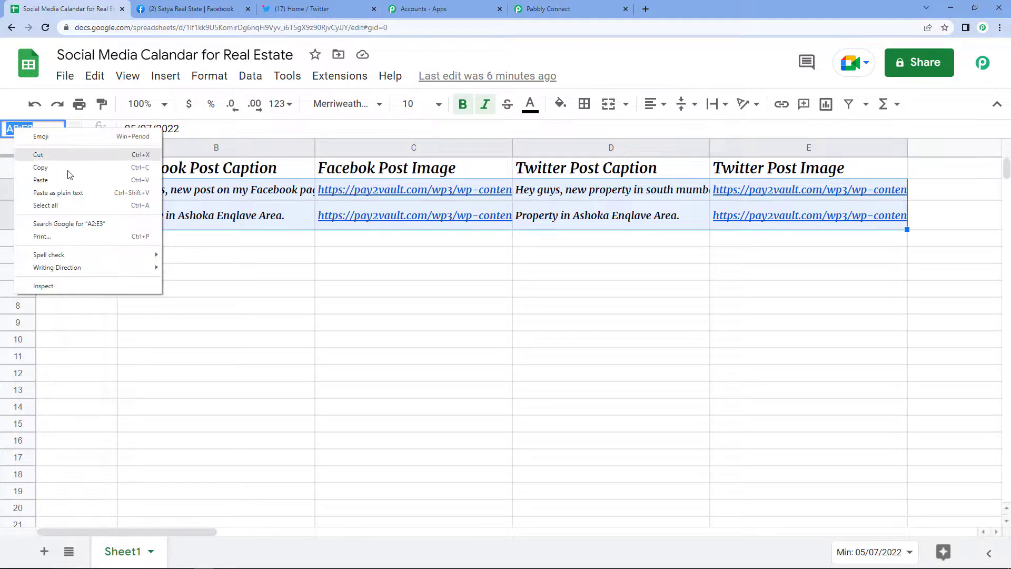
{"action": "left_click", "coordinate": [69, 173]}
{"action": "left_click", "coordinate": [523, 4]}
{"action": "left_click", "coordinate": [376, 286]}
{"action": "right_click", "coordinate": [375, 284]}
{"action": "left_click", "coordinate": [415, 366]}
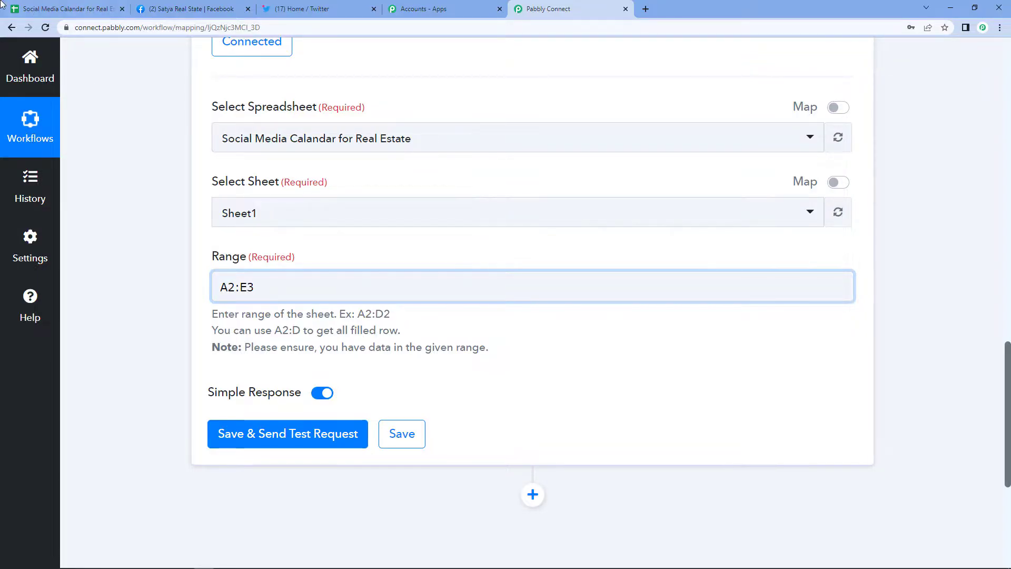
Review the calendar's filled rows and change the action's range to A2:E to cover every filled row
{"action": "left_click", "coordinate": [66, 8]}
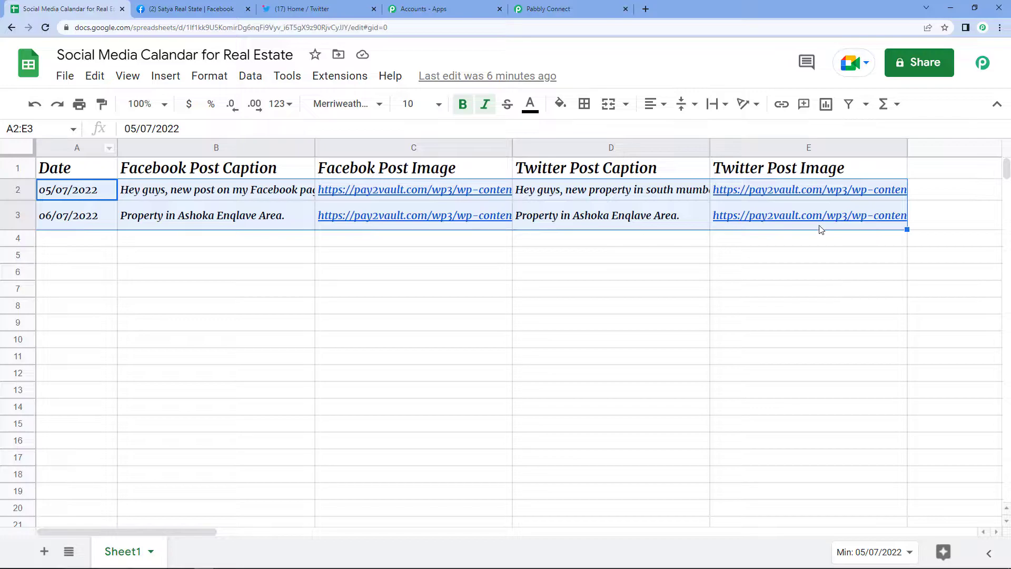
{"action": "mouse_move", "coordinate": [820, 229]}
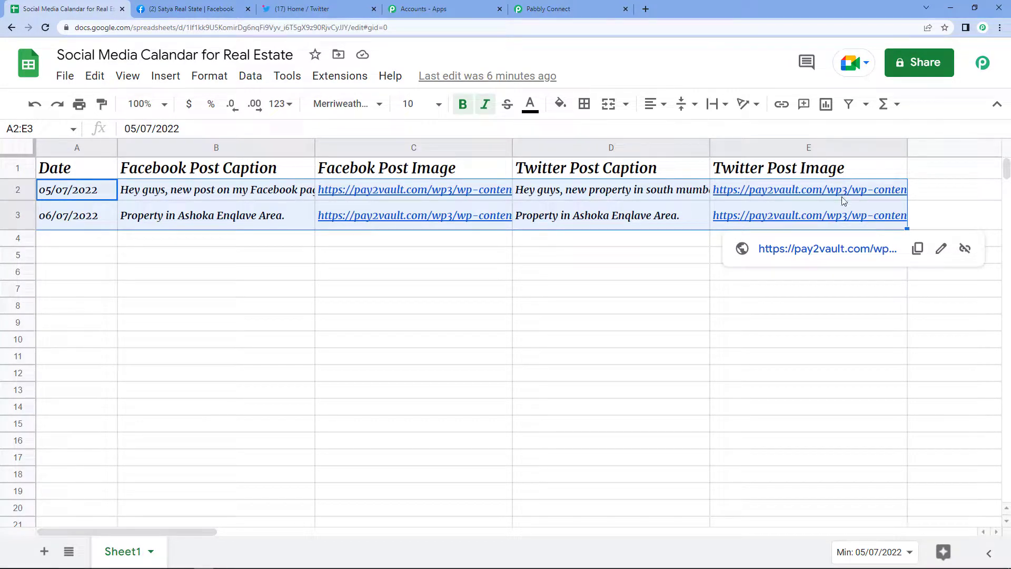
{"action": "mouse_move", "coordinate": [846, 196]}
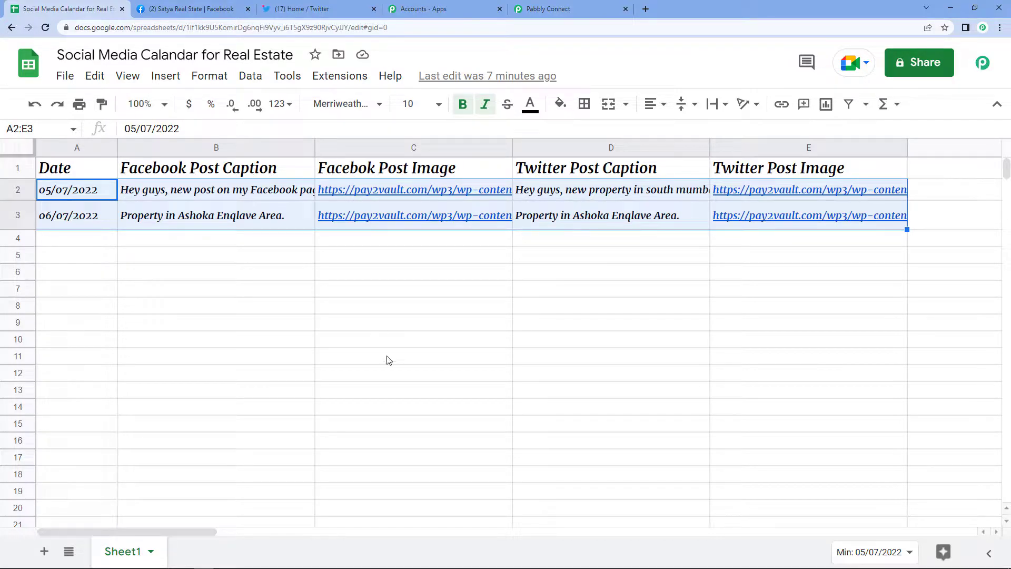
{"action": "left_click", "coordinate": [552, 6]}
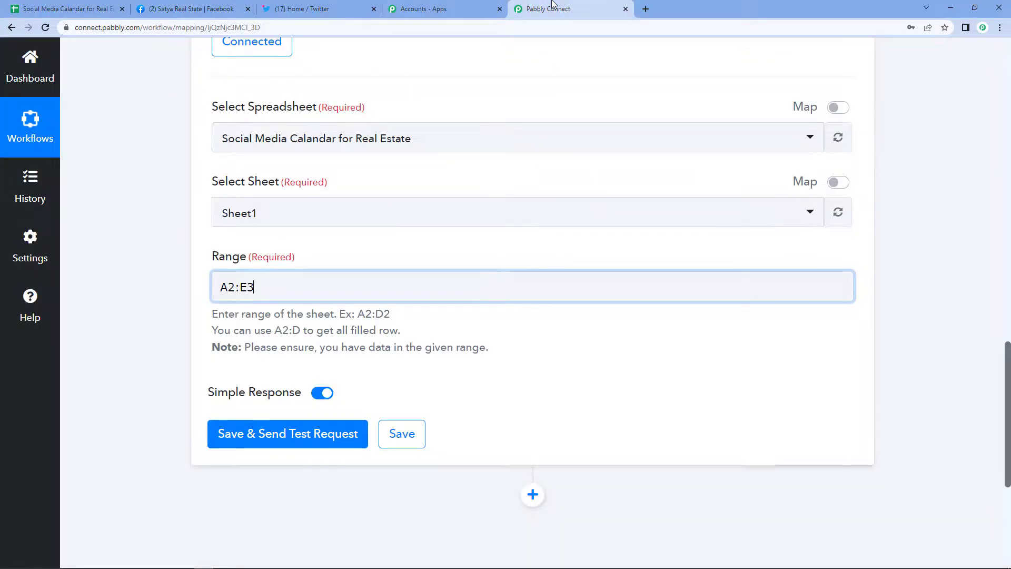
{"action": "left_click", "coordinate": [273, 290]}
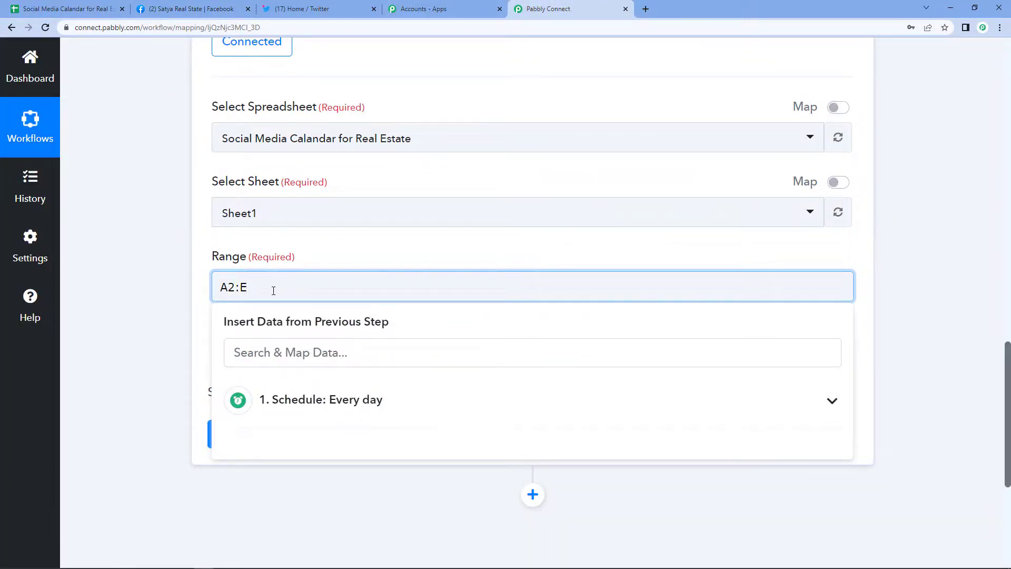
{"action": "left_click", "coordinate": [59, 9]}
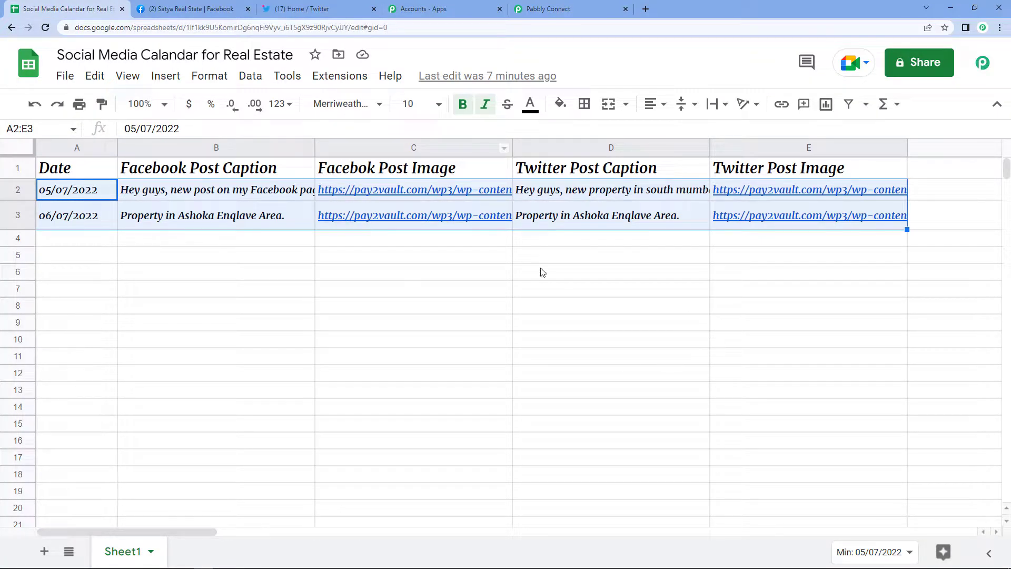
{"action": "left_click", "coordinate": [562, 5]}
{"action": "left_click", "coordinate": [453, 255]}
Turn off Simple Response for the Get Row(s) action, then save it and send a test request
{"action": "scroll", "coordinate": [413, 284], "scroll_direction": "down", "scroll_amount": 2}
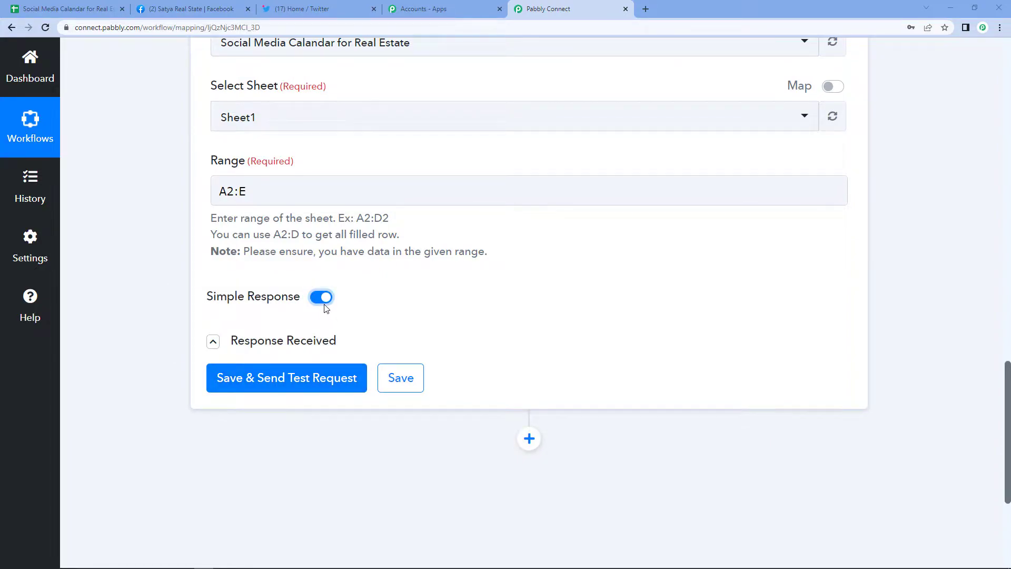
{"action": "left_click", "coordinate": [322, 303]}
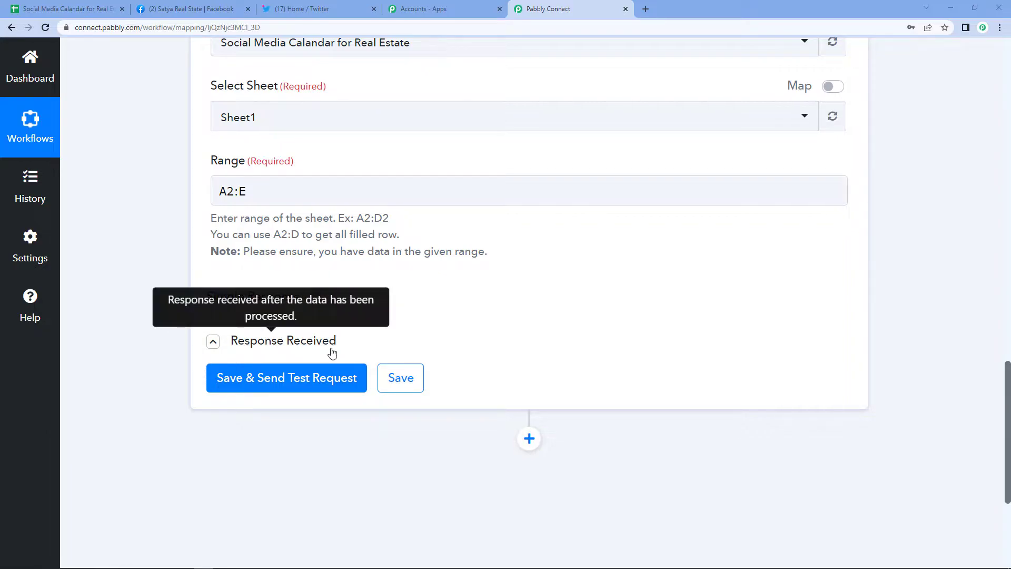
{"action": "left_click", "coordinate": [313, 375]}
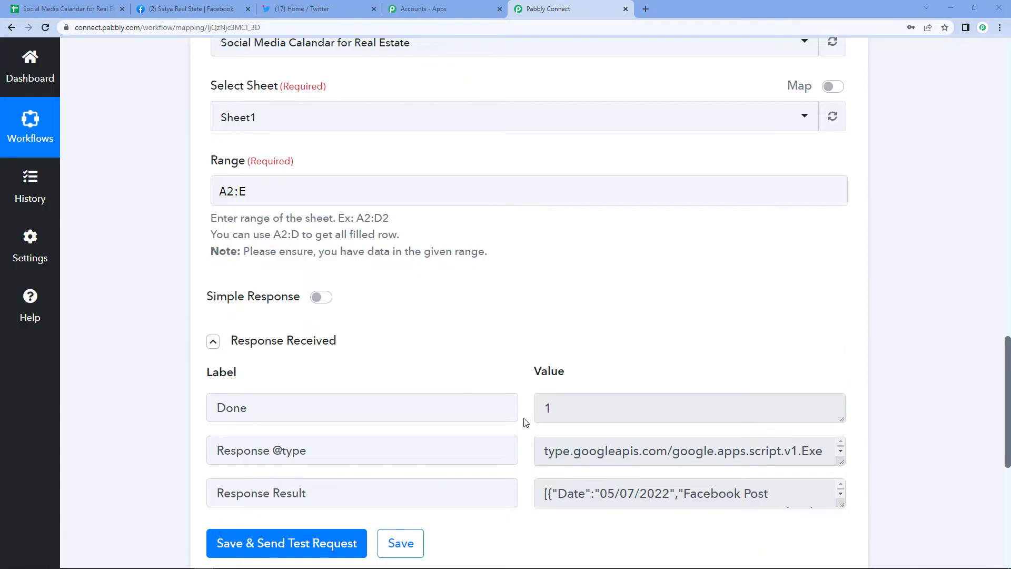
Enlarge the Response Result value and examine the row data received from the calendar
{"action": "scroll", "coordinate": [697, 483], "scroll_direction": "down", "scroll_amount": 2}
{"action": "scroll", "coordinate": [706, 421], "scroll_direction": "up", "scroll_amount": 3}
{"action": "scroll", "coordinate": [705, 422], "scroll_direction": "down", "scroll_amount": 4}
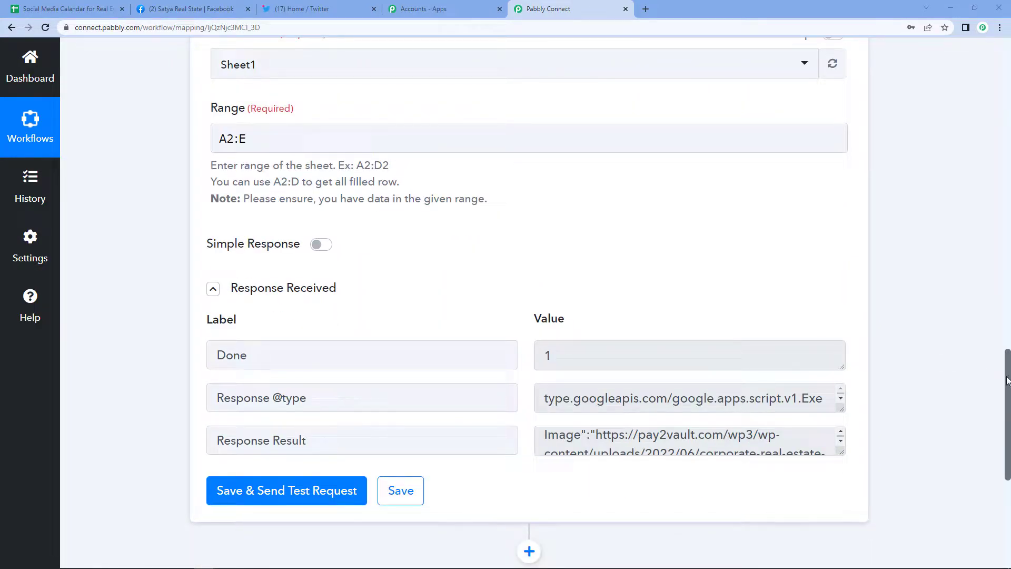
{"action": "scroll", "coordinate": [1008, 387], "scroll_direction": "down", "scroll_amount": 2}
{"action": "left_click_drag", "start_coordinate": [841, 360], "coordinate": [840, 539]}
{"action": "scroll", "coordinate": [777, 434], "scroll_direction": "down", "scroll_amount": 1}
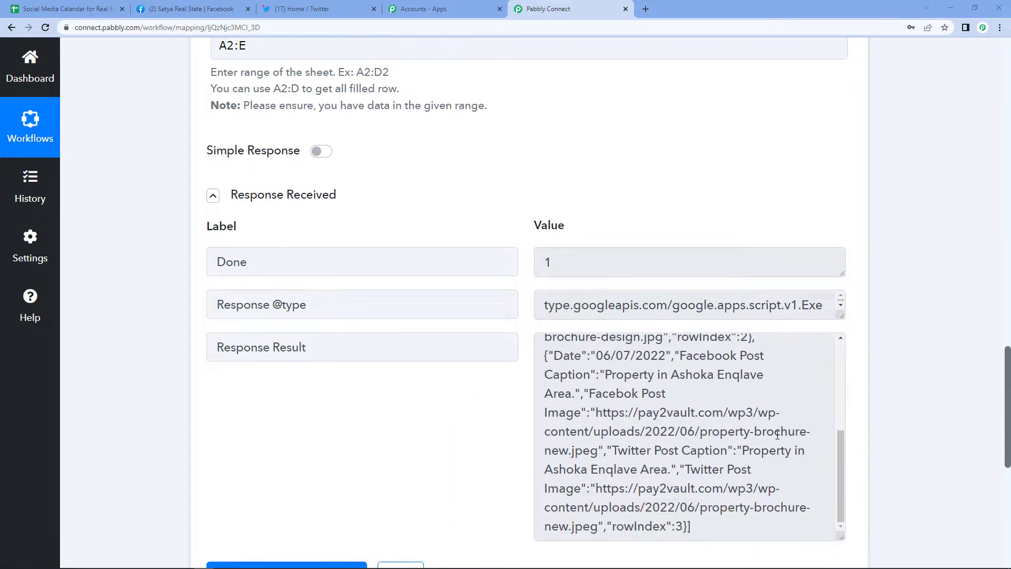
{"action": "scroll", "coordinate": [747, 424], "scroll_direction": "down", "scroll_amount": 3}
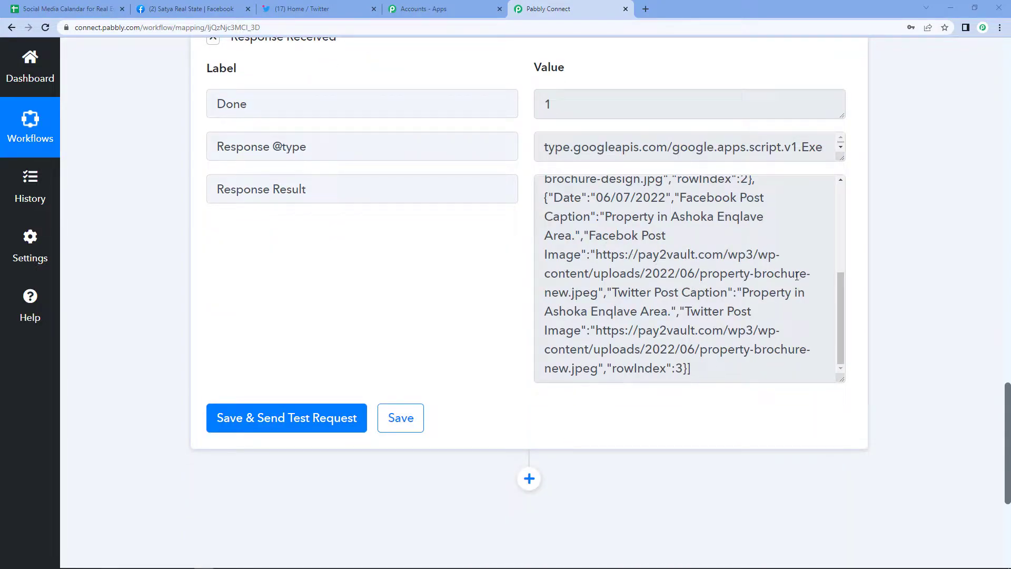
{"action": "scroll", "coordinate": [735, 302], "scroll_direction": "up", "scroll_amount": 2}
{"action": "scroll", "coordinate": [663, 368], "scroll_direction": "down", "scroll_amount": 2}
Add an Iterator by Pabbly action after the Get Row(s) action and choose 2. Response Result [] as its array
{"action": "scroll", "coordinate": [732, 407], "scroll_direction": "down", "scroll_amount": 4}
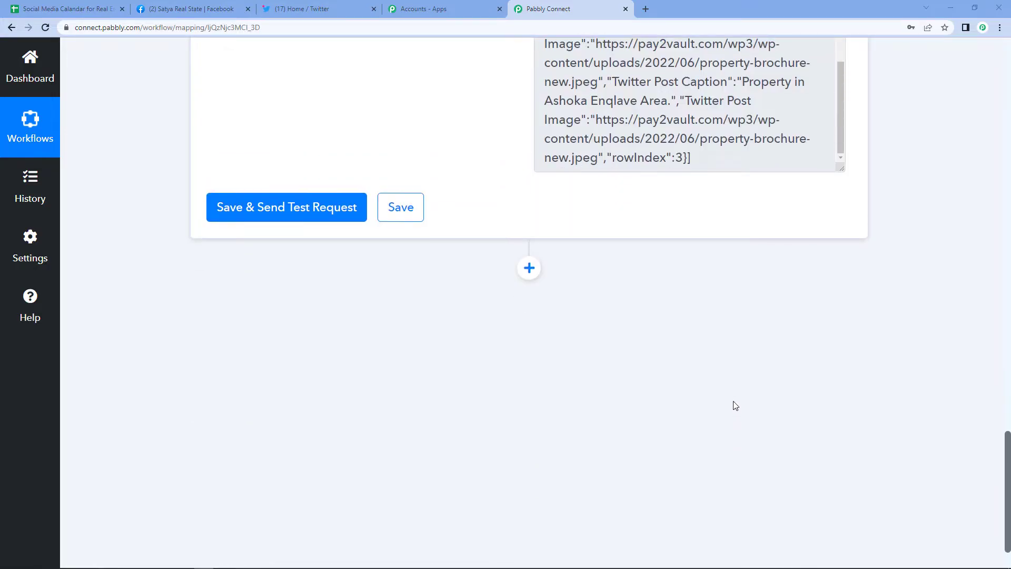
{"action": "left_click", "coordinate": [529, 269]}
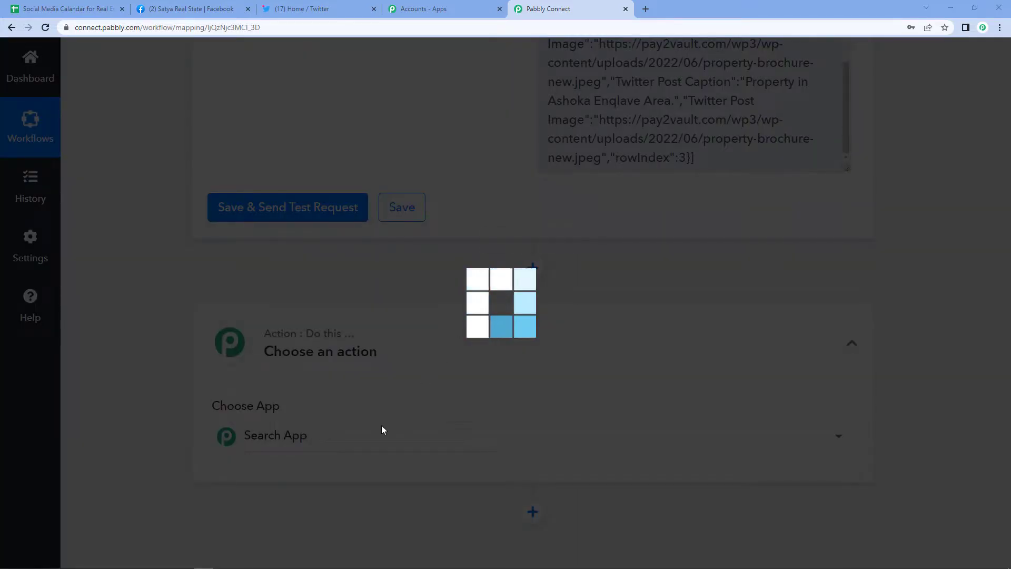
{"action": "scroll", "coordinate": [388, 435], "scroll_direction": "down", "scroll_amount": 1}
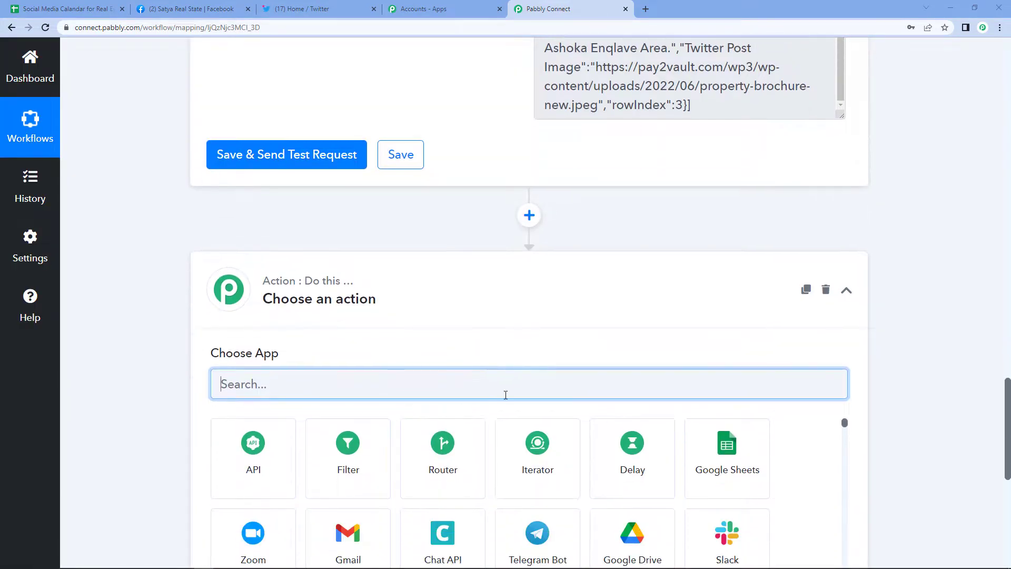
{"action": "left_click", "coordinate": [535, 462]}
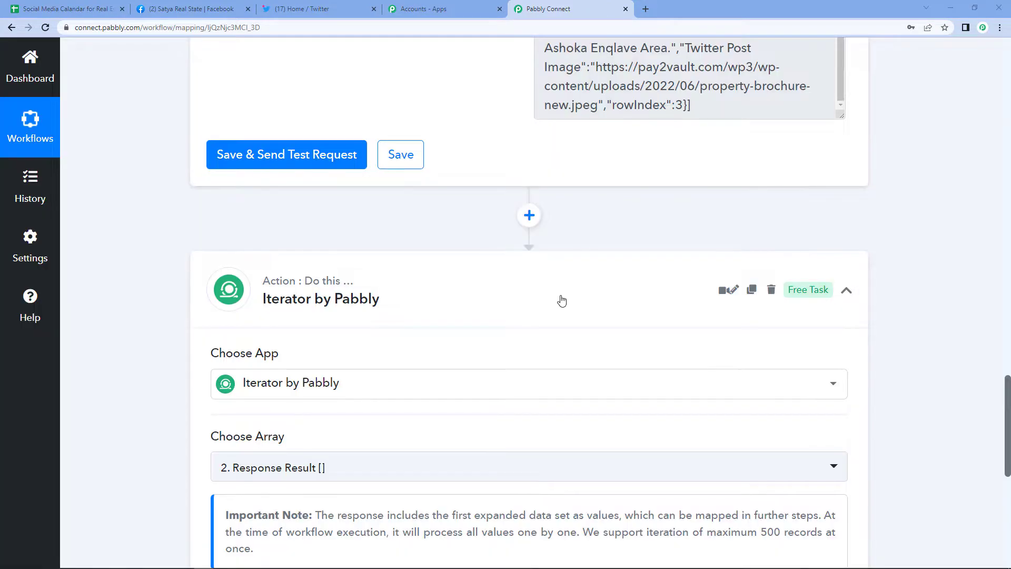
{"action": "scroll", "coordinate": [504, 322], "scroll_direction": "down", "scroll_amount": 3}
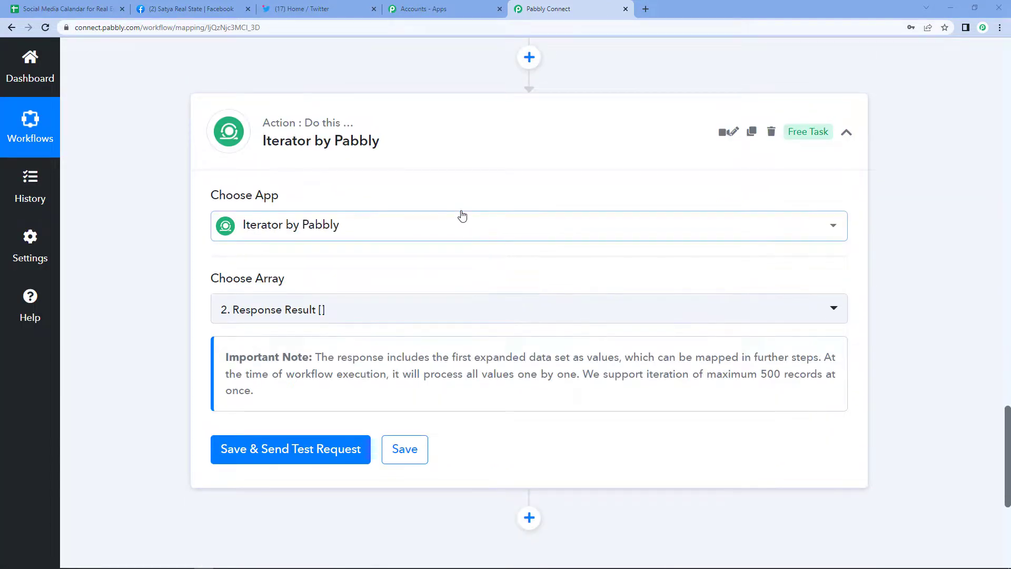
{"action": "left_click", "coordinate": [299, 318]}
{"action": "left_click", "coordinate": [380, 271]}
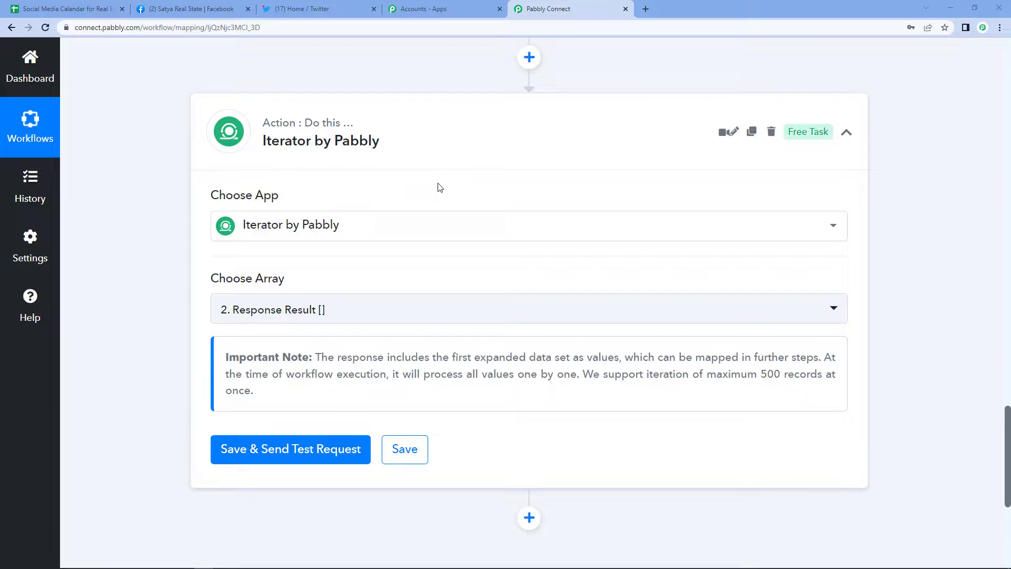
Check the source rows feeding the Iterator action, and save it with a test request
{"action": "scroll", "coordinate": [564, 234], "scroll_direction": "up", "scroll_amount": 4}
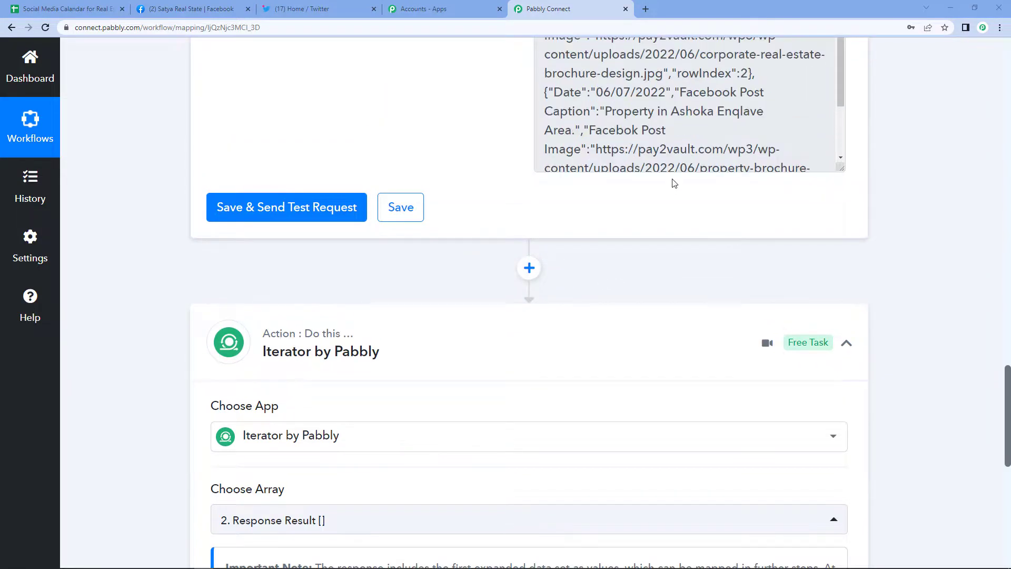
{"action": "scroll", "coordinate": [503, 352], "scroll_direction": "down", "scroll_amount": 1}
{"action": "scroll", "coordinate": [503, 352], "scroll_direction": "down", "scroll_amount": 1}
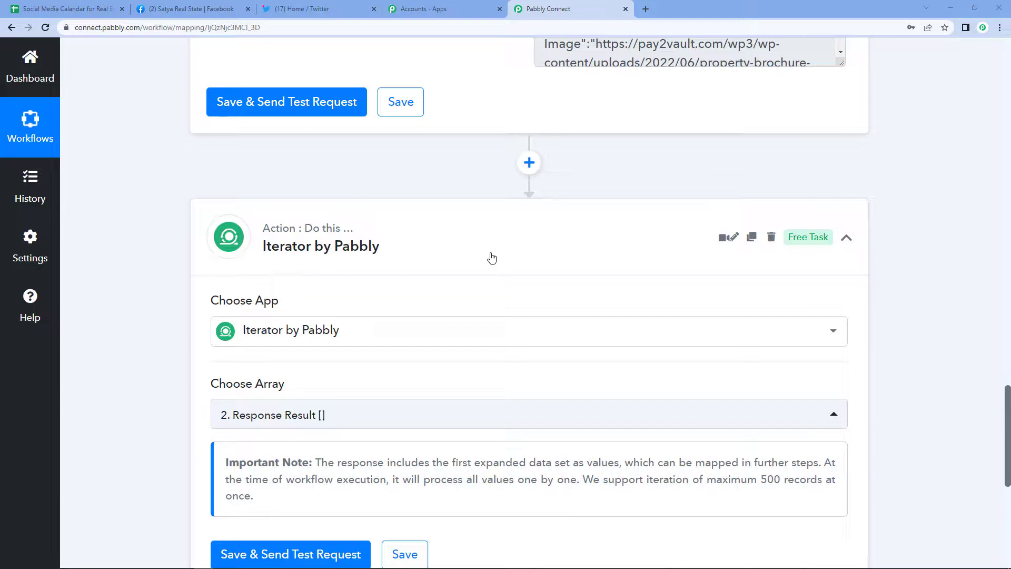
{"action": "scroll", "coordinate": [436, 308], "scroll_direction": "down", "scroll_amount": 1}
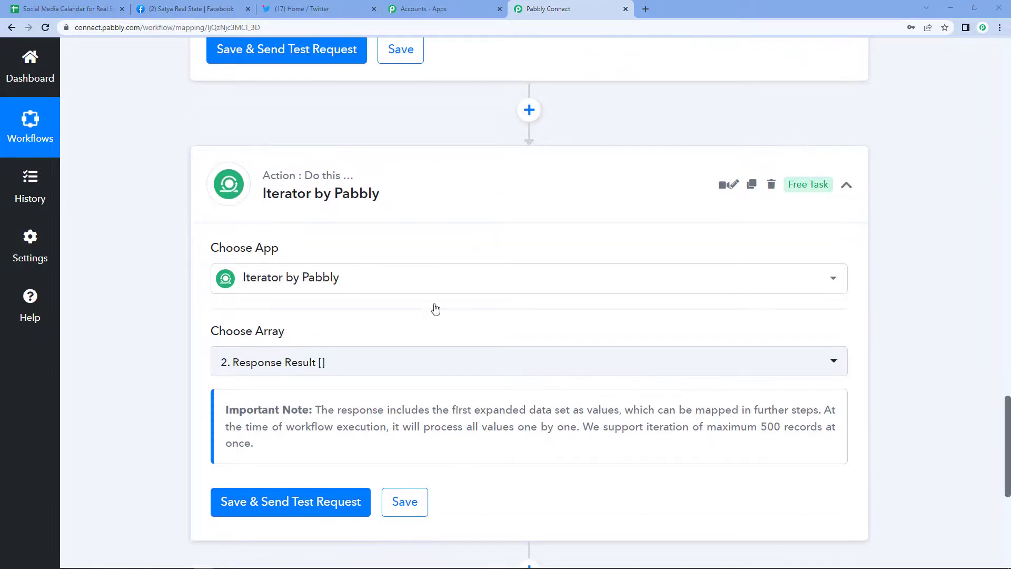
{"action": "left_click", "coordinate": [333, 505]}
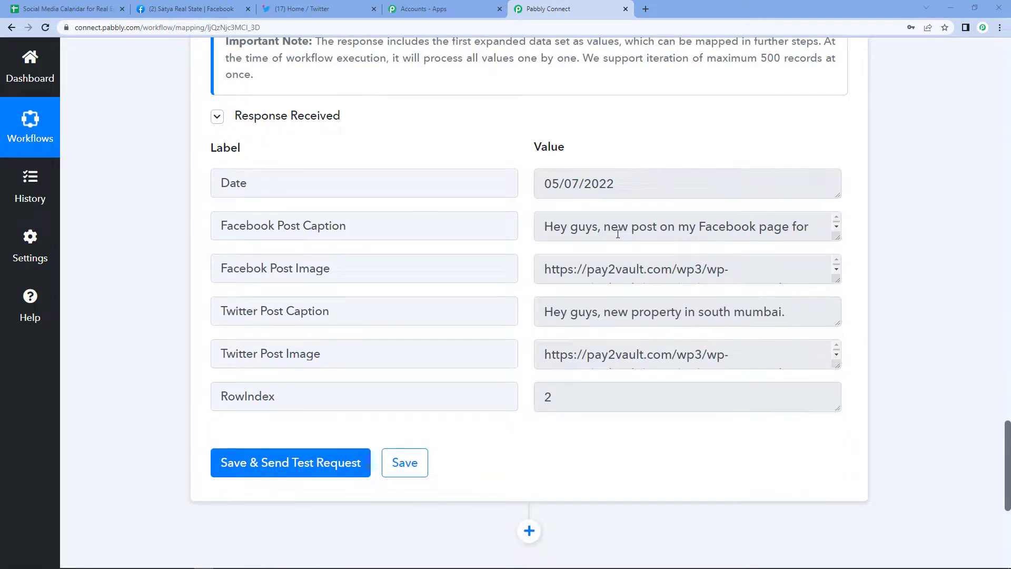
Enlarge the Iterator's Facebook caption and image values and compare the response with the first data row of the calendar sheet
{"action": "left_click_drag", "start_coordinate": [836, 238], "coordinate": [834, 282]}
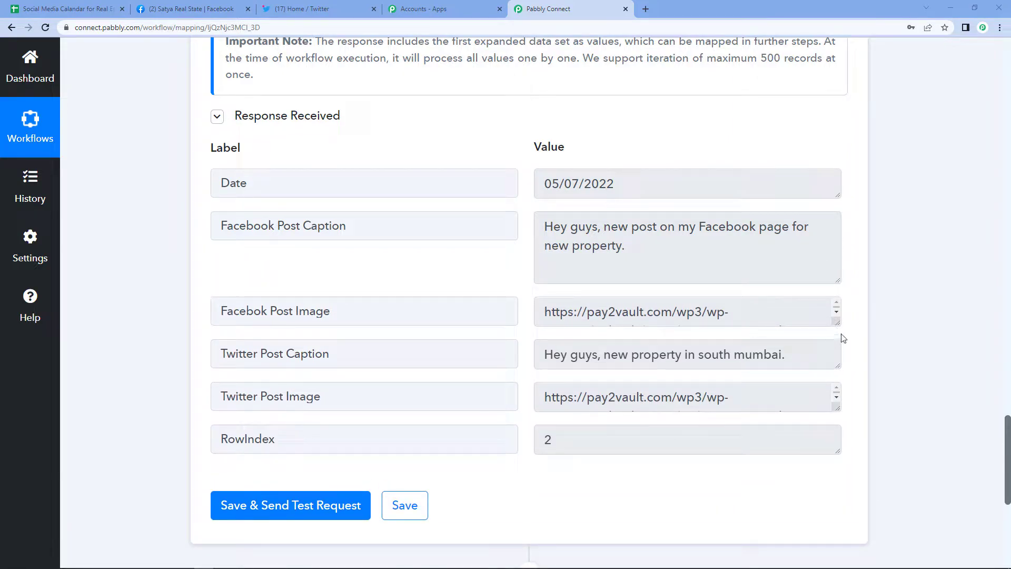
{"action": "left_click_drag", "start_coordinate": [838, 323], "coordinate": [832, 358]}
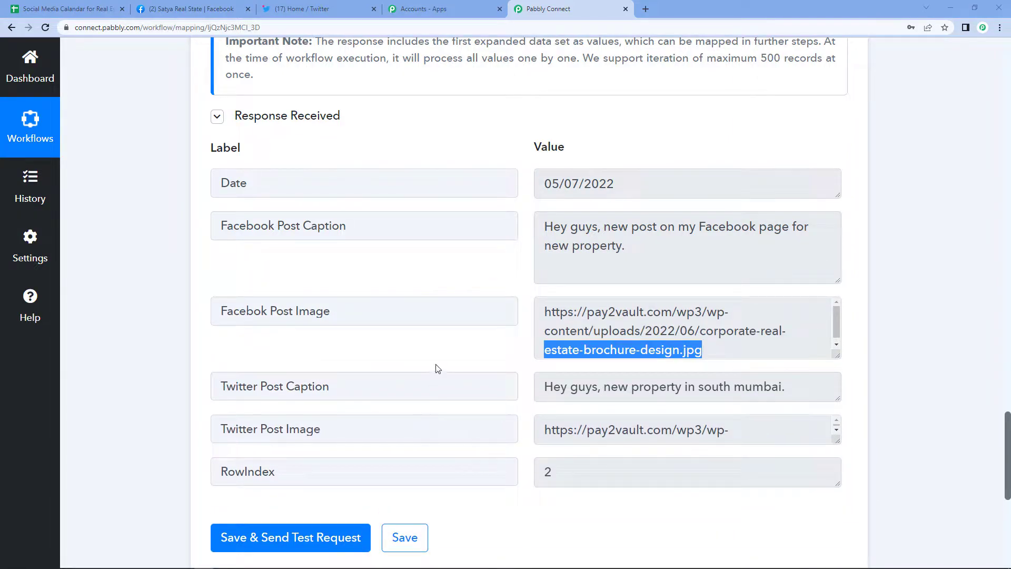
{"action": "left_click", "coordinate": [71, 9]}
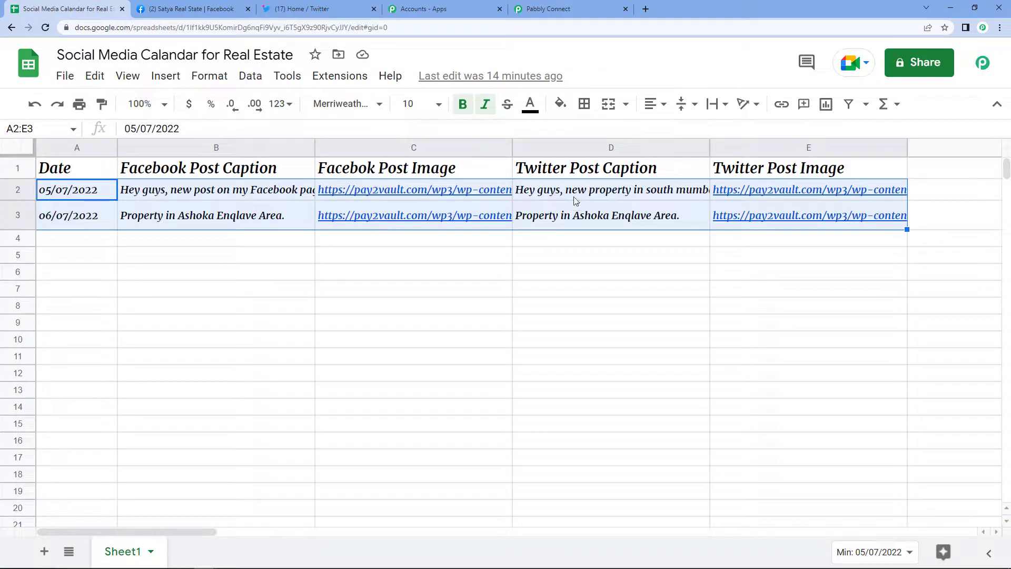
{"action": "left_click", "coordinate": [579, 9]}
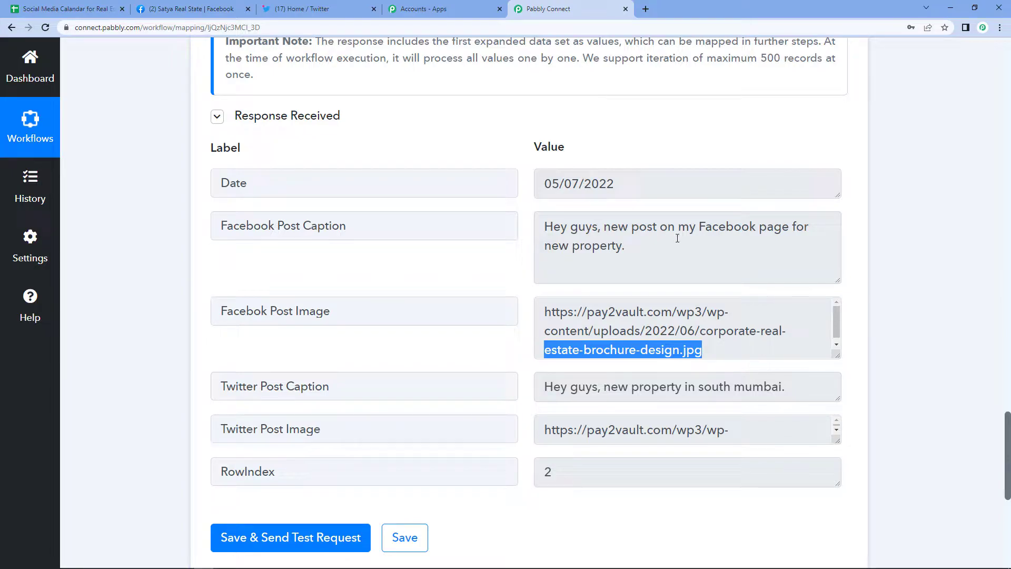
{"action": "left_click", "coordinate": [72, 9]}
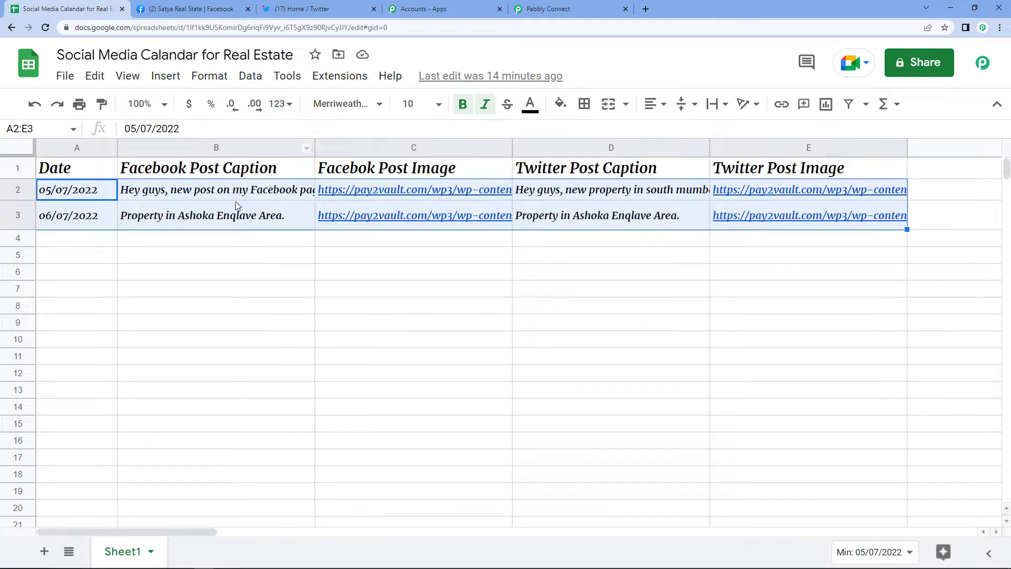
{"action": "left_click", "coordinate": [584, 7]}
{"action": "scroll", "coordinate": [805, 332], "scroll_direction": "up", "scroll_amount": 1}
Add a Date/Time Formatter by Pabbly action after the Iterator
{"action": "scroll", "coordinate": [806, 331], "scroll_direction": "down", "scroll_amount": 5}
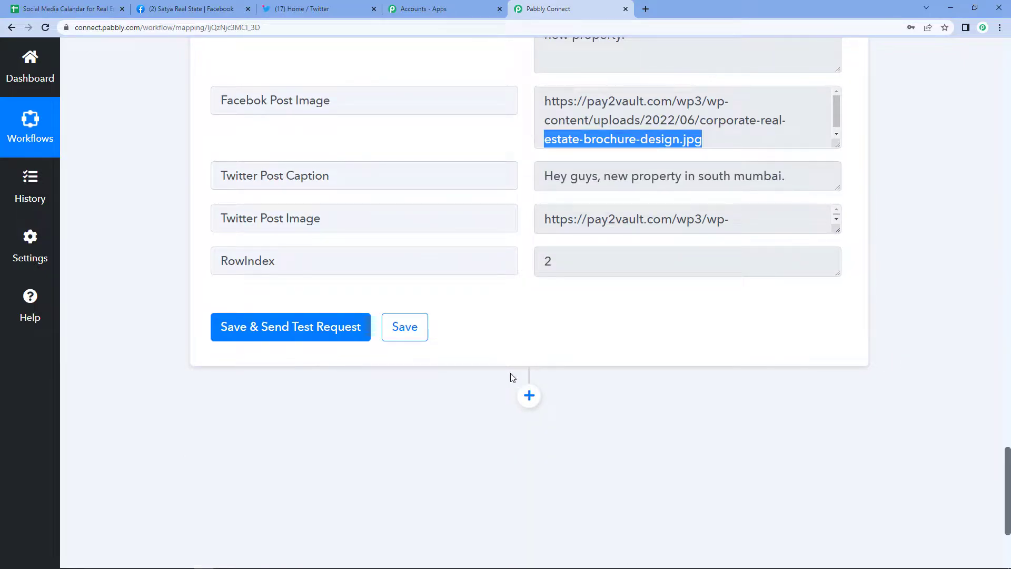
{"action": "left_click", "coordinate": [527, 394]}
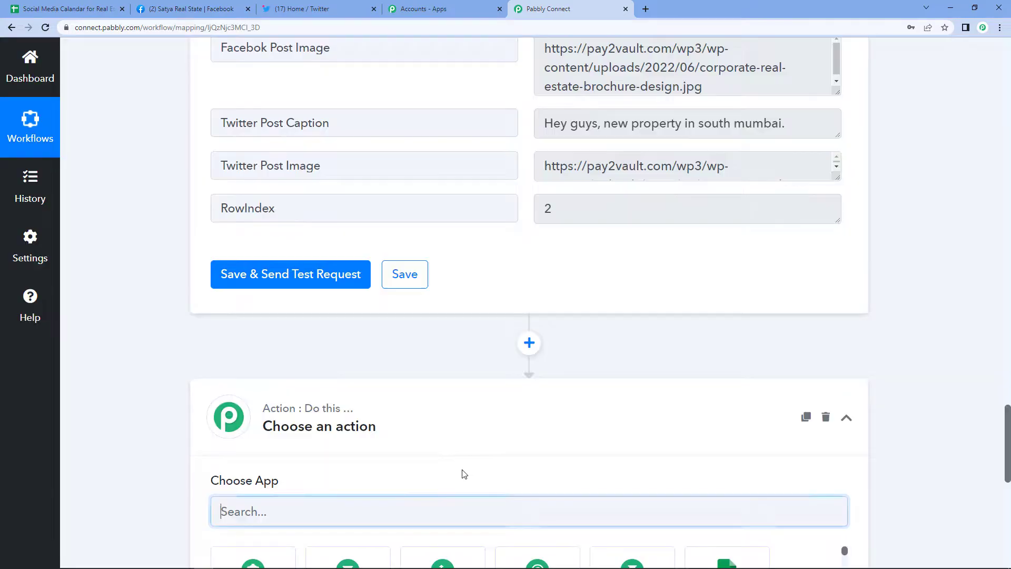
{"action": "scroll", "coordinate": [458, 448], "scroll_direction": "down", "scroll_amount": 3}
{"action": "scroll", "coordinate": [451, 390], "scroll_direction": "down", "scroll_amount": 1}
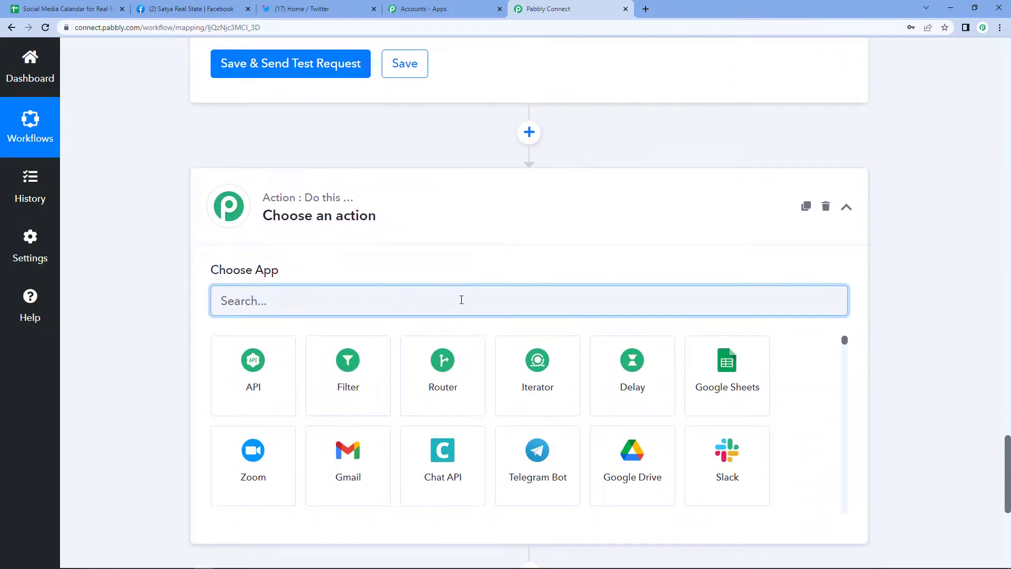
{"action": "type", "text": "da"}
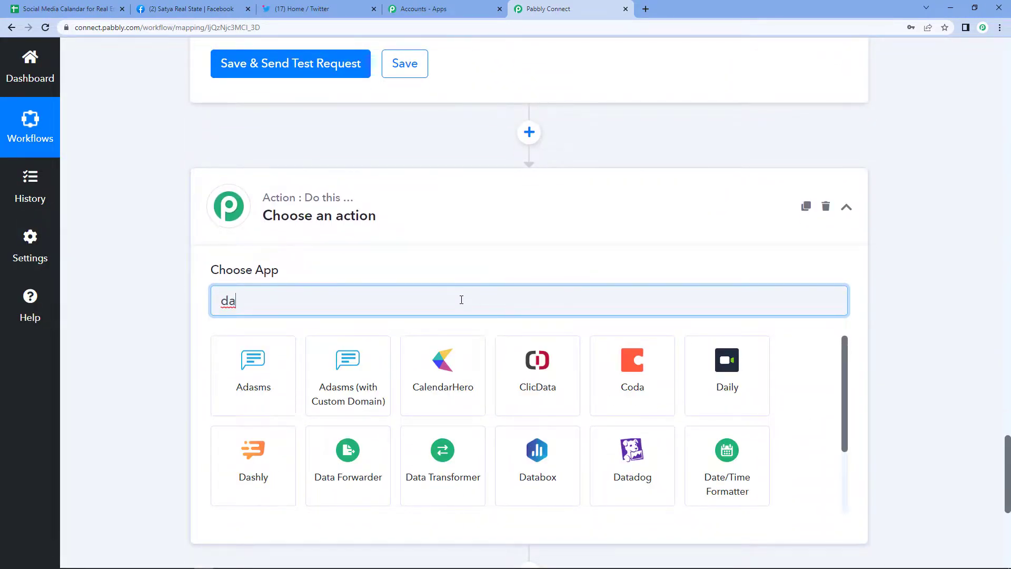
{"action": "type", "text": "te"}
{"action": "left_click", "coordinate": [228, 375]}
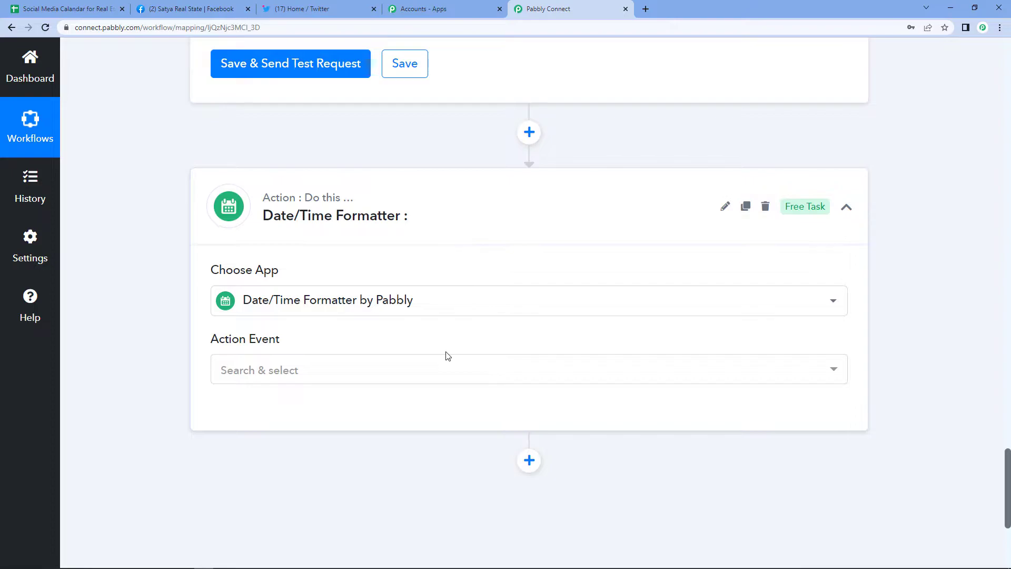
Set the Date/Time Formatter's action event to Current Date and connect it
{"action": "scroll", "coordinate": [446, 353], "scroll_direction": "down", "scroll_amount": 1}
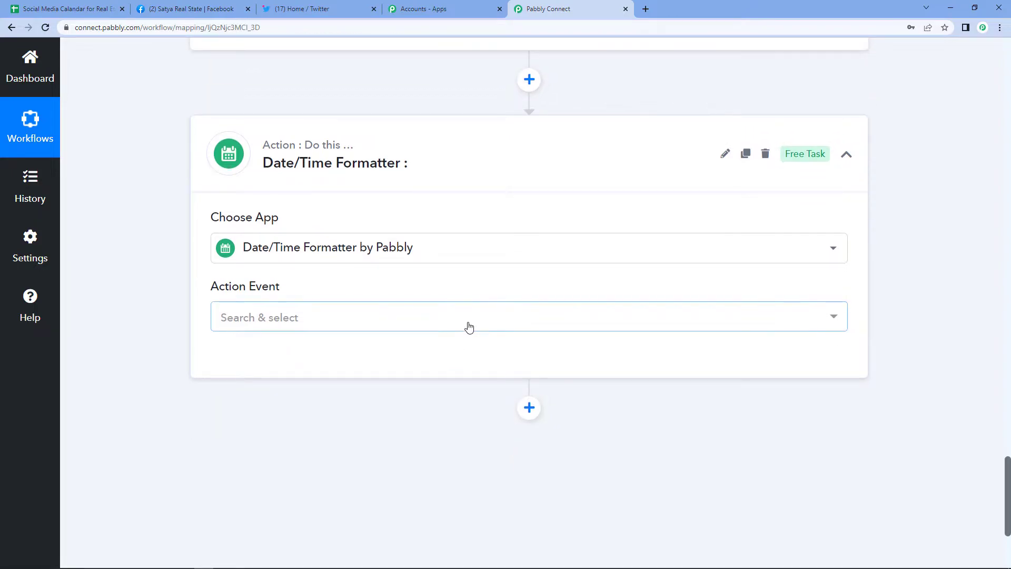
{"action": "left_click", "coordinate": [469, 326]}
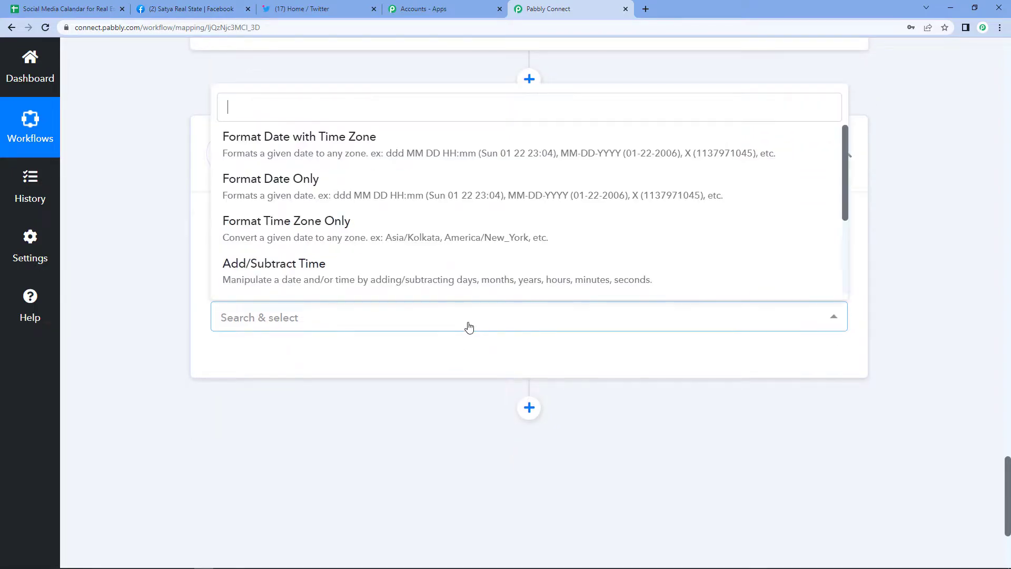
{"action": "scroll", "coordinate": [438, 218], "scroll_direction": "down", "scroll_amount": 2}
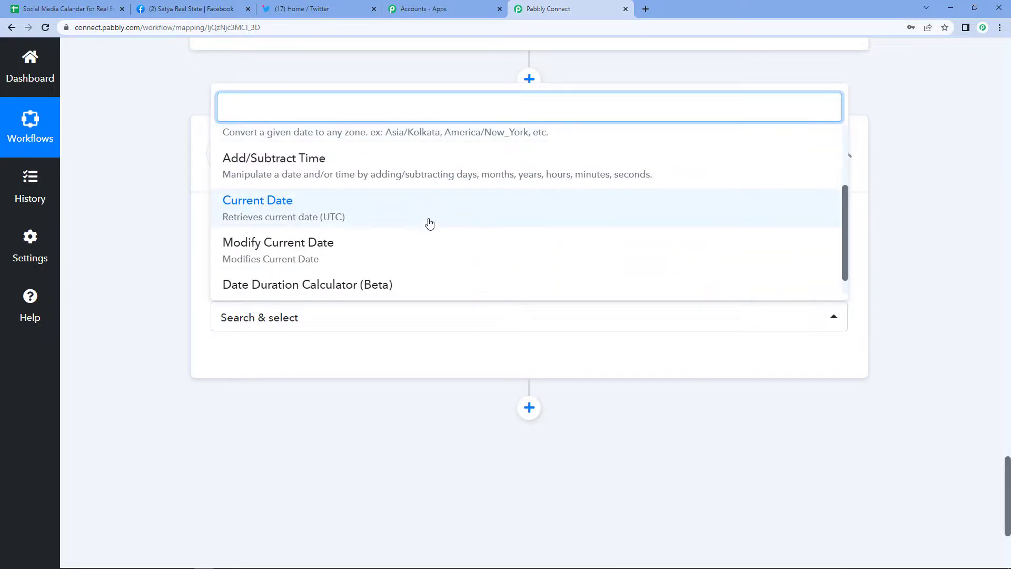
{"action": "left_click", "coordinate": [425, 217]}
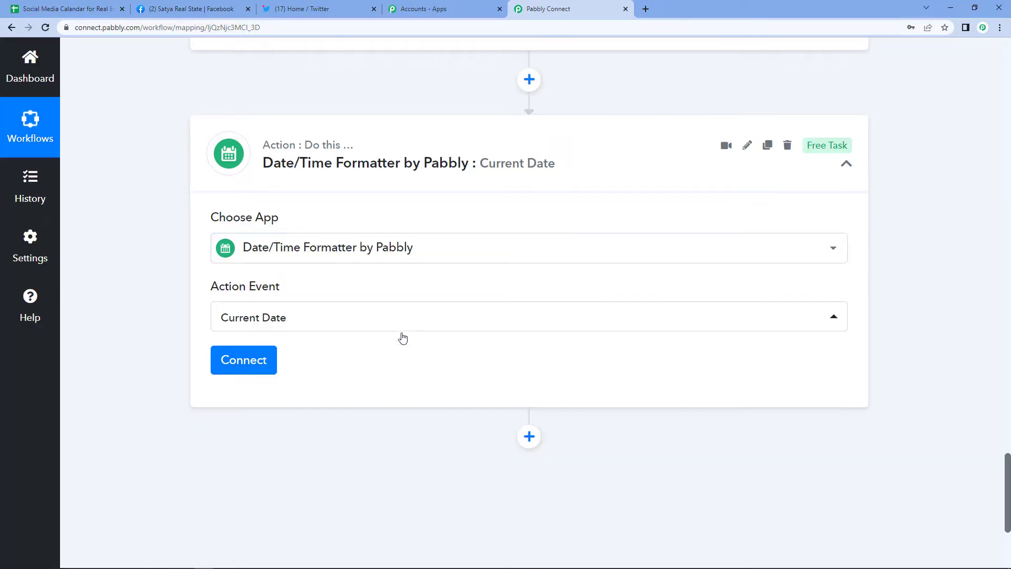
{"action": "left_click", "coordinate": [264, 366]}
Set the current date's basic format to DD-MM-YYYY, then save the action and send a test request
{"action": "scroll", "coordinate": [433, 406], "scroll_direction": "down", "scroll_amount": 2}
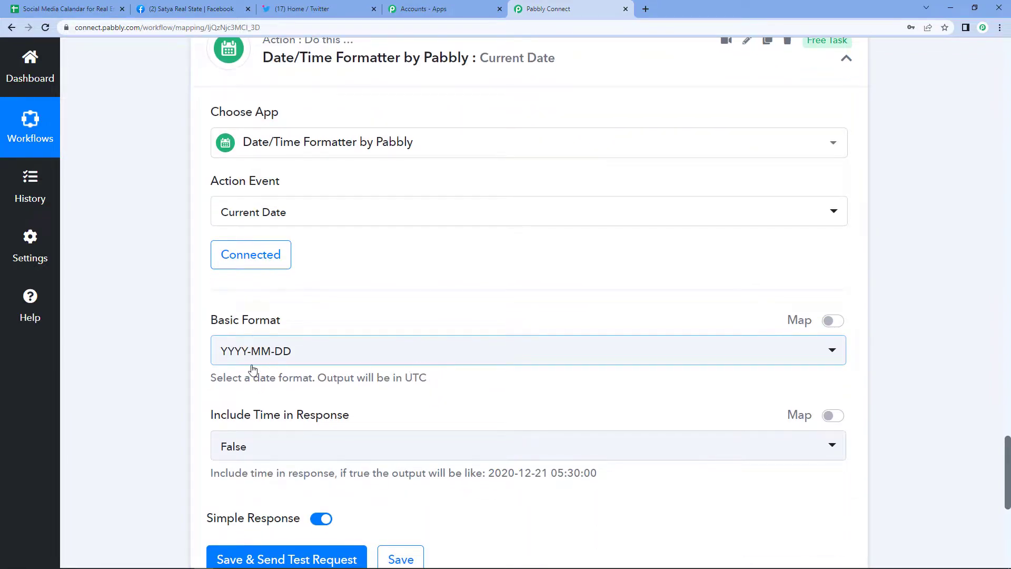
{"action": "left_click", "coordinate": [358, 358]}
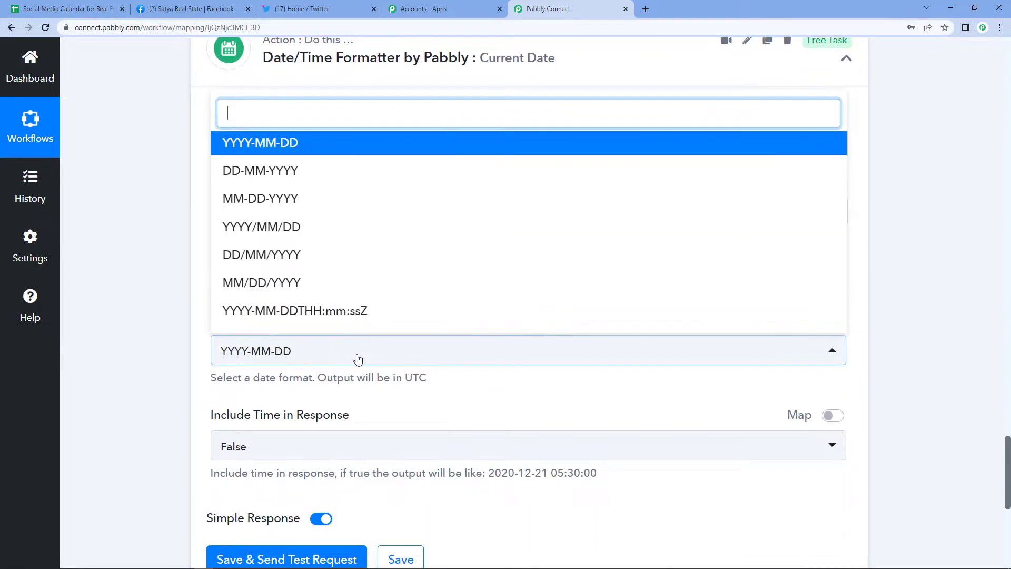
{"action": "left_click", "coordinate": [322, 179]}
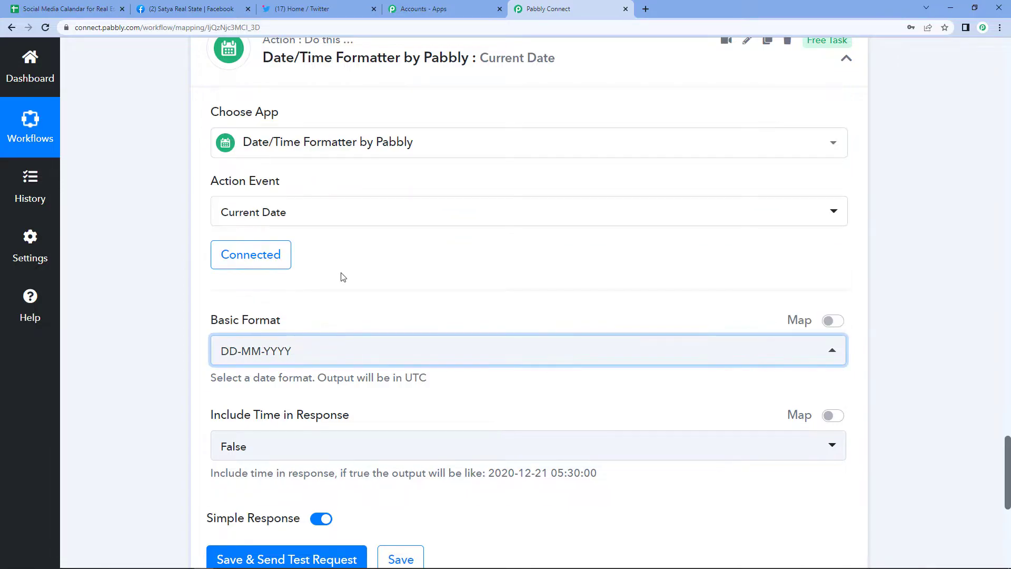
{"action": "scroll", "coordinate": [370, 418], "scroll_direction": "down", "scroll_amount": 3}
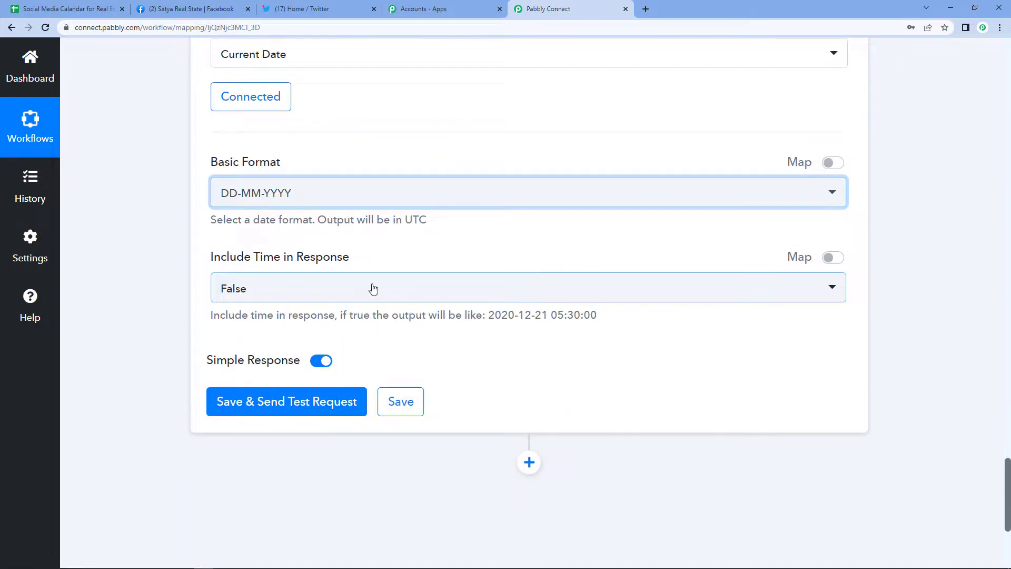
{"action": "left_click", "coordinate": [310, 402]}
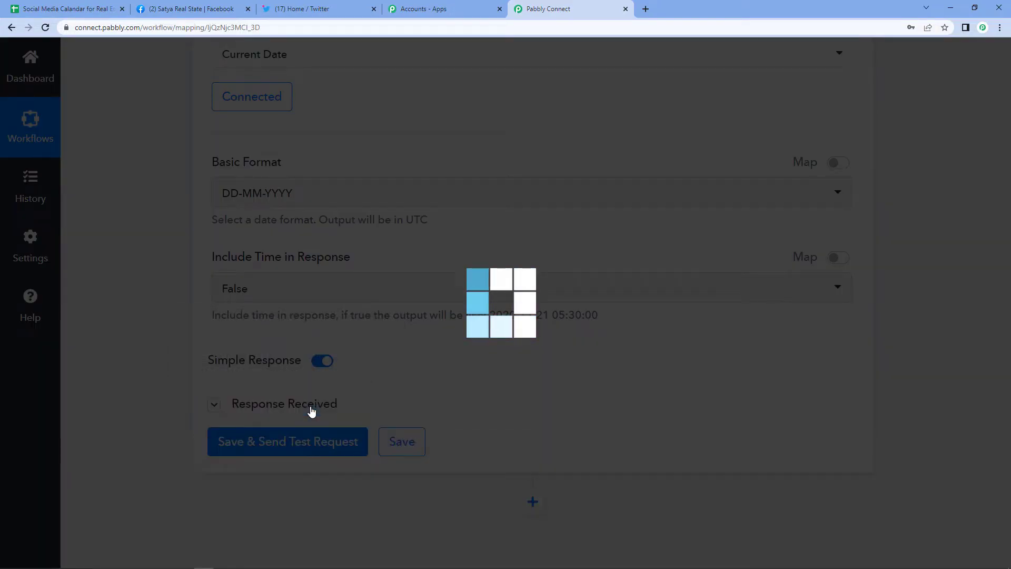
{"action": "scroll", "coordinate": [515, 469], "scroll_direction": "down", "scroll_amount": 2}
{"action": "scroll", "coordinate": [531, 368], "scroll_direction": "down", "scroll_amount": 1}
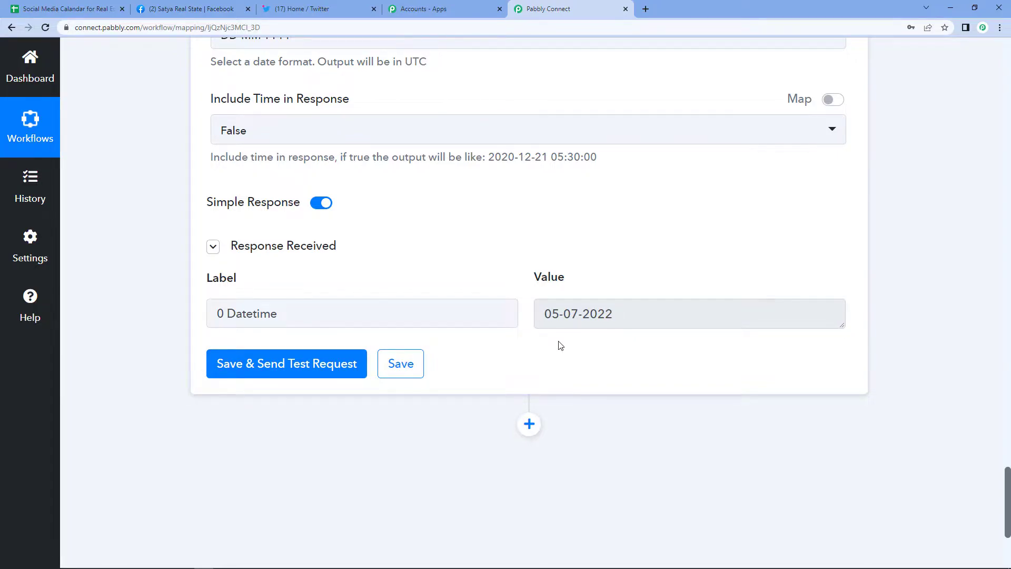
Add another Date/Time Formatter by Pabbly action below the Current Date action and review the Current Date settings and response
{"action": "left_click", "coordinate": [530, 424]}
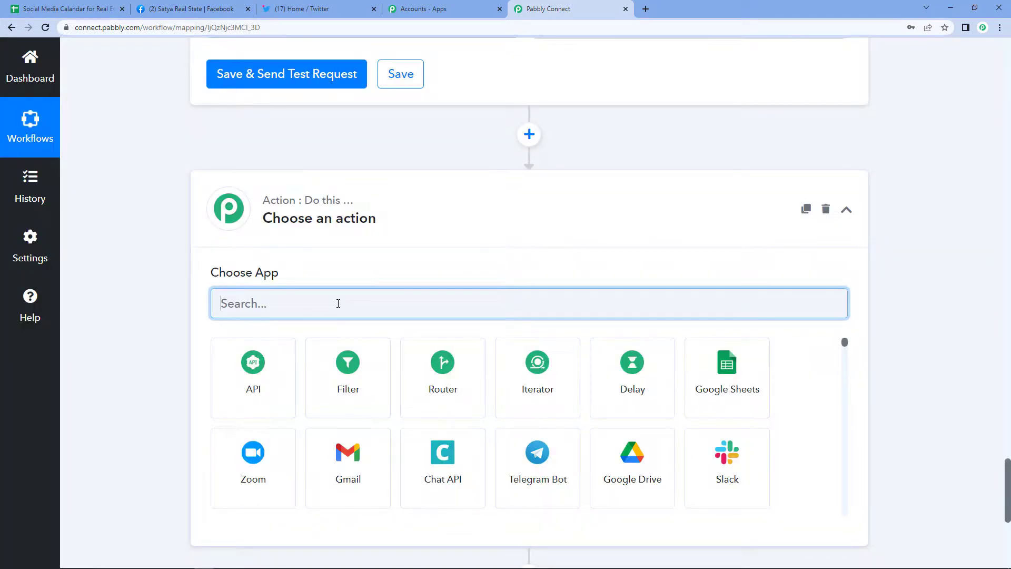
{"action": "type", "text": "dat"}
{"action": "left_click", "coordinate": [732, 400]}
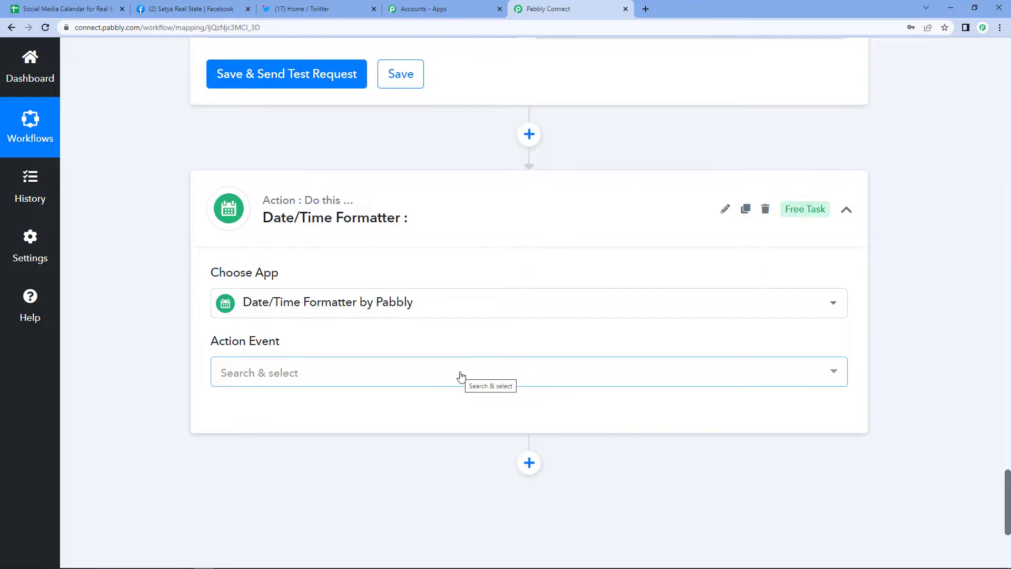
{"action": "scroll", "coordinate": [460, 377], "scroll_direction": "down", "scroll_amount": 2}
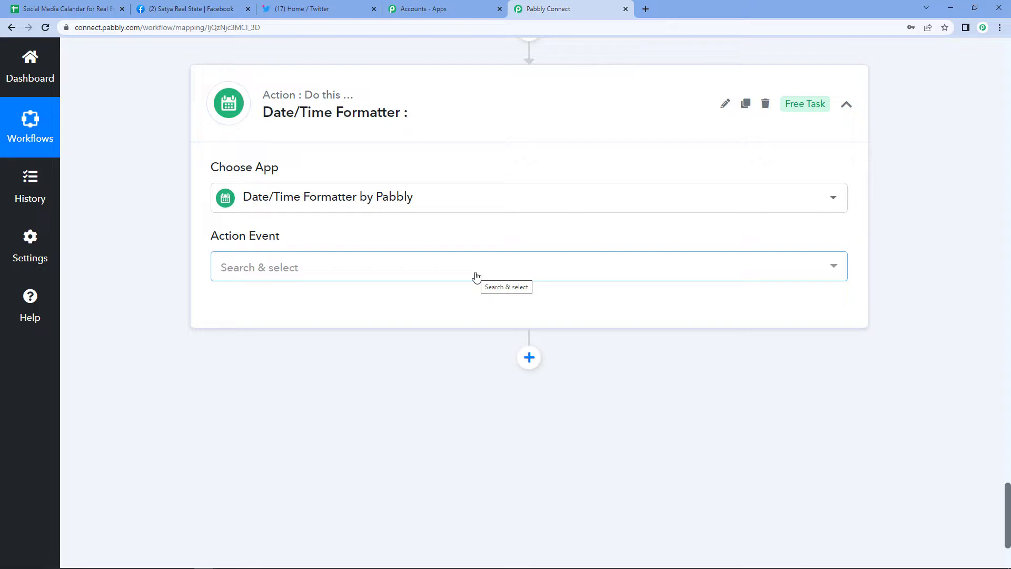
{"action": "scroll", "coordinate": [469, 269], "scroll_direction": "up", "scroll_amount": 8}
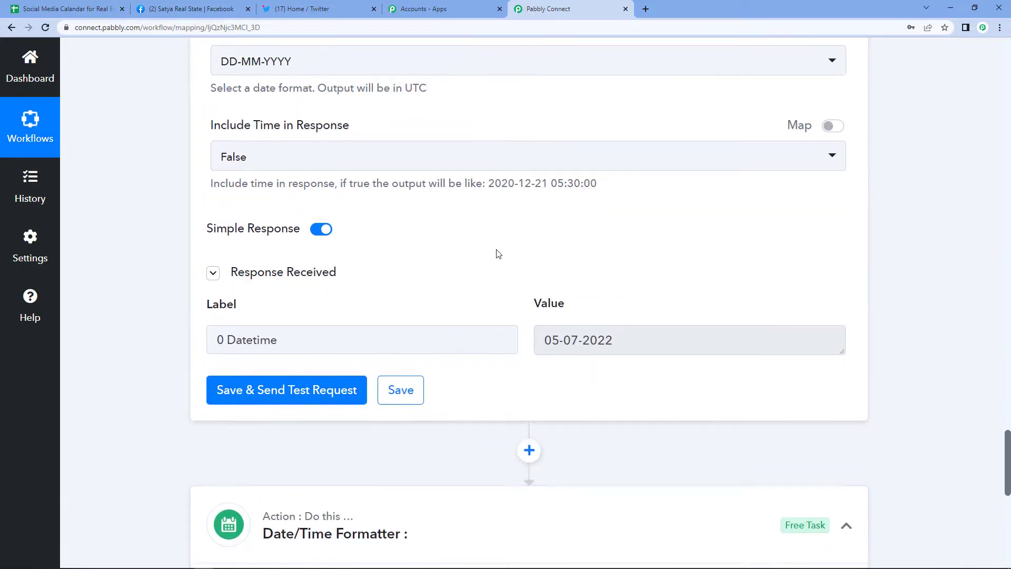
{"action": "scroll", "coordinate": [567, 397], "scroll_direction": "up", "scroll_amount": 3}
{"action": "scroll", "coordinate": [538, 442], "scroll_direction": "down", "scroll_amount": 2}
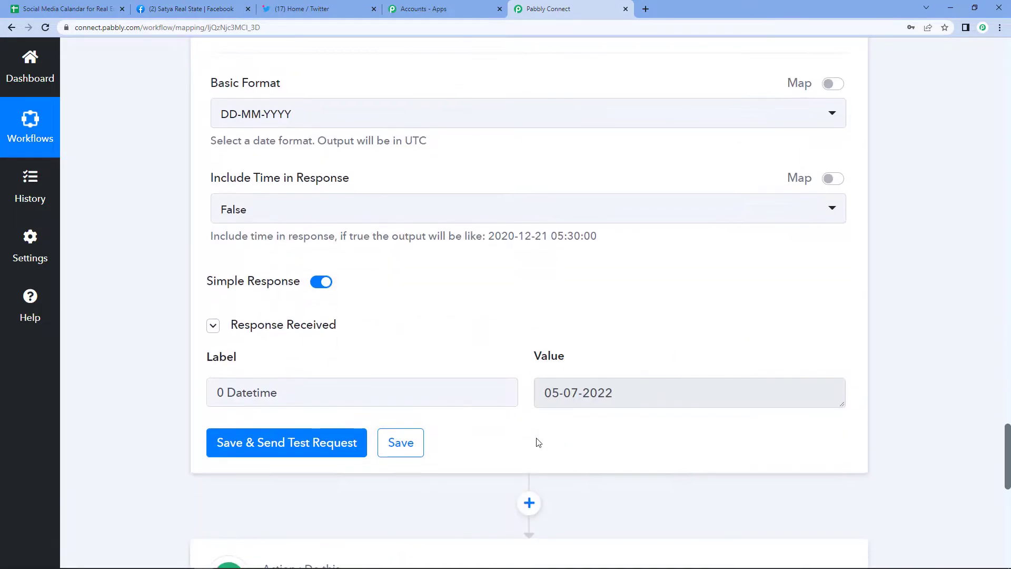
Set the new Date/Time Formatter's action event to Date Duration Calculator (Beta) and connect it
{"action": "scroll", "coordinate": [538, 443], "scroll_direction": "down", "scroll_amount": 5}
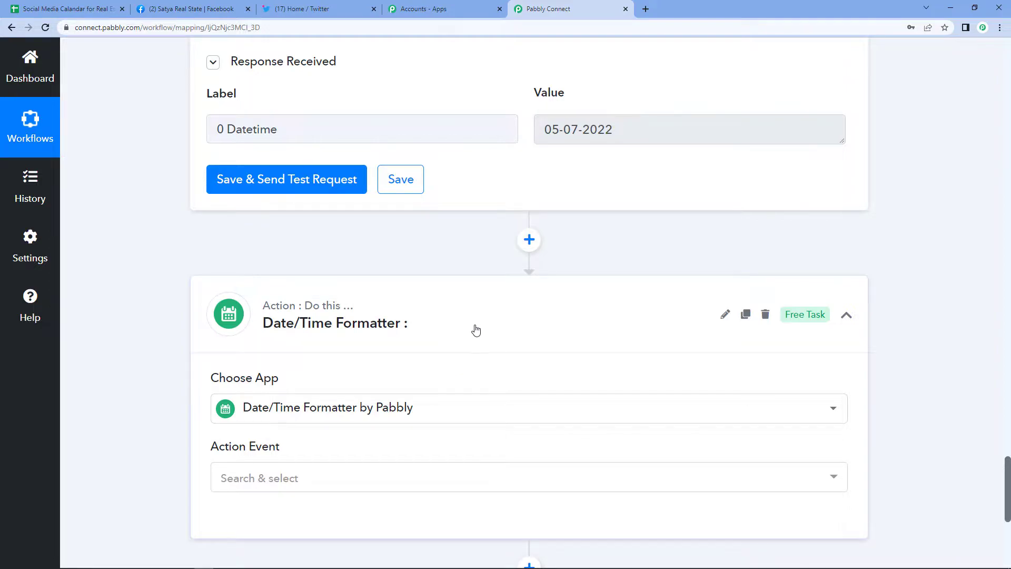
{"action": "scroll", "coordinate": [474, 330], "scroll_direction": "down", "scroll_amount": 1}
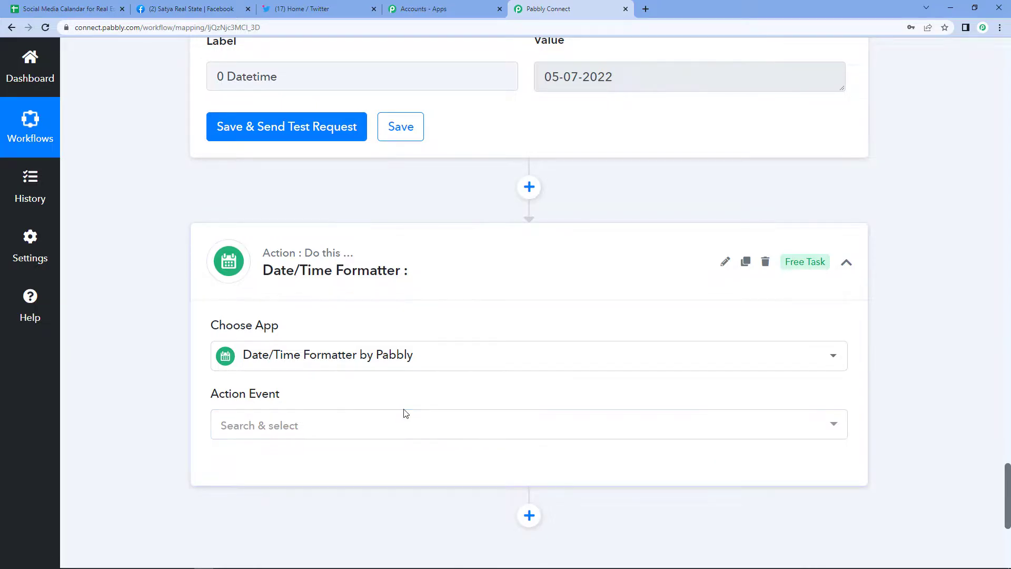
{"action": "left_click", "coordinate": [394, 434]}
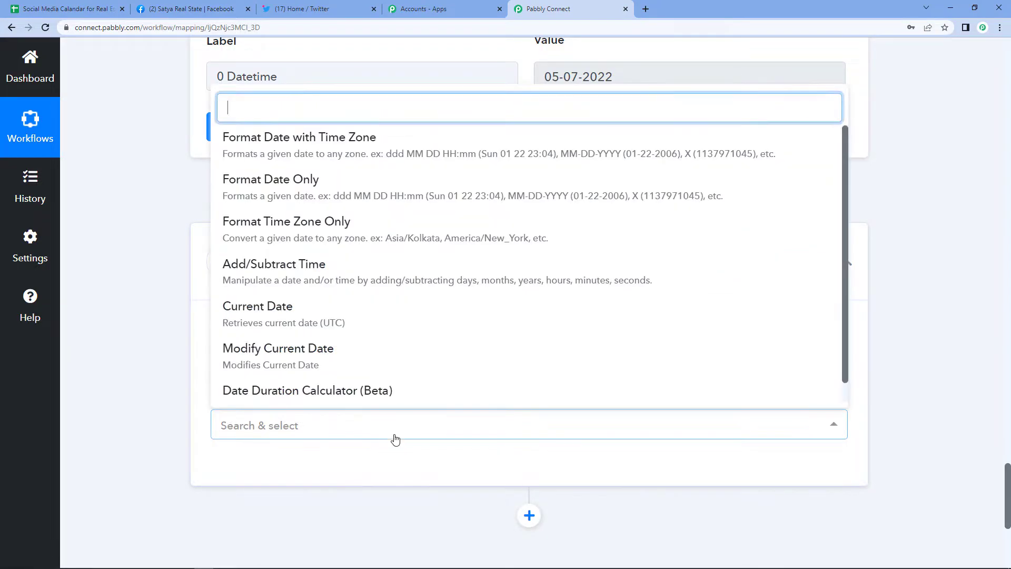
{"action": "left_click", "coordinate": [401, 390]}
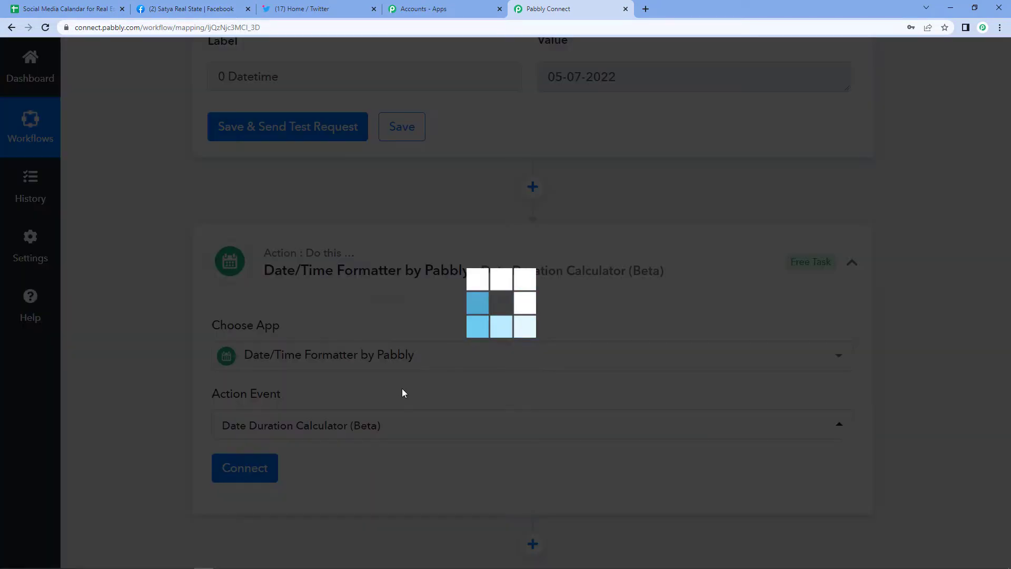
{"action": "left_click", "coordinate": [271, 475]}
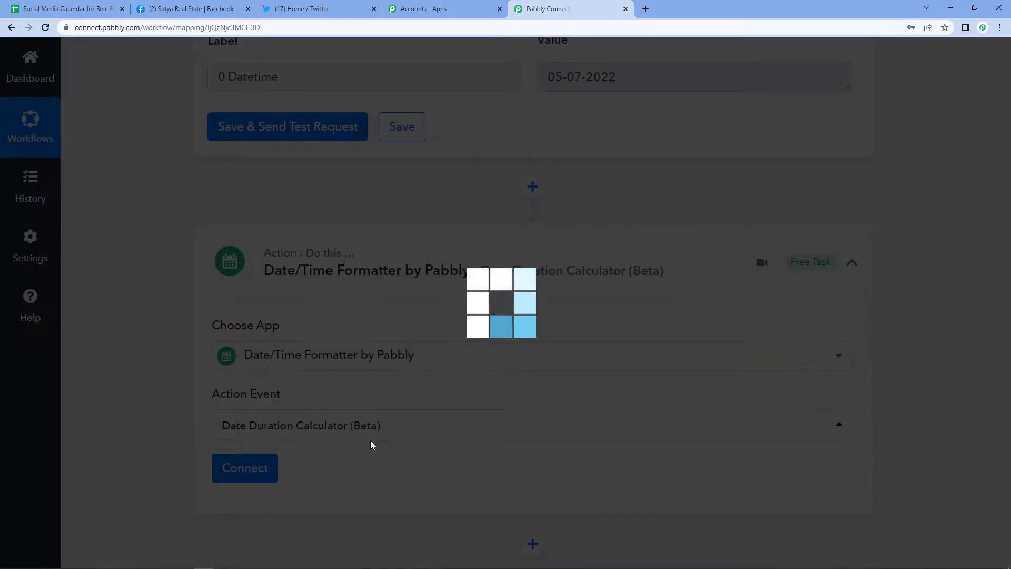
Set the Date Duration Calculator's From Format to DD/MM/YYYY (22/01/2006)
{"action": "scroll", "coordinate": [372, 442], "scroll_direction": "down", "scroll_amount": 3}
{"action": "scroll", "coordinate": [423, 393], "scroll_direction": "down", "scroll_amount": 3}
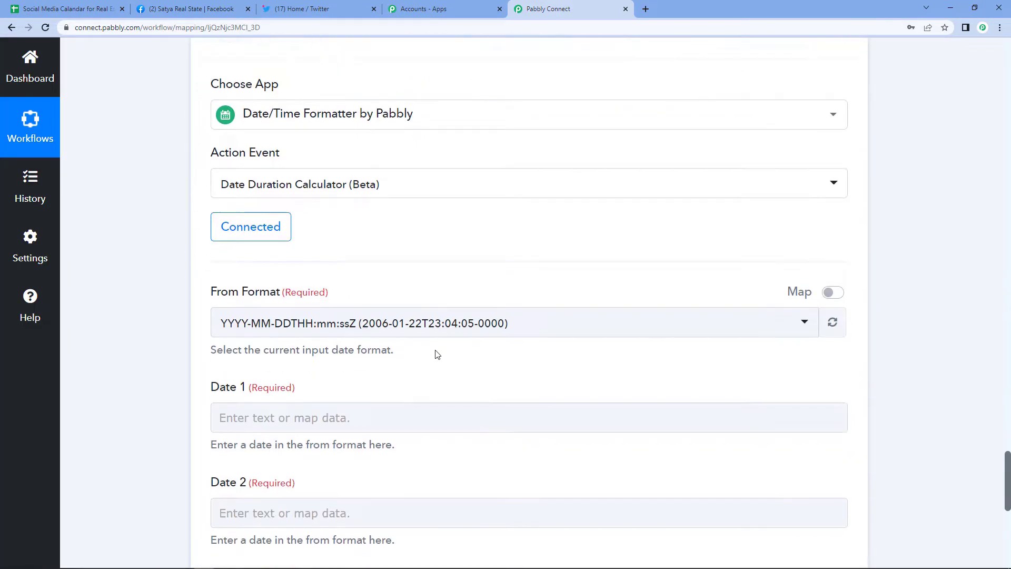
{"action": "left_click", "coordinate": [252, 304]}
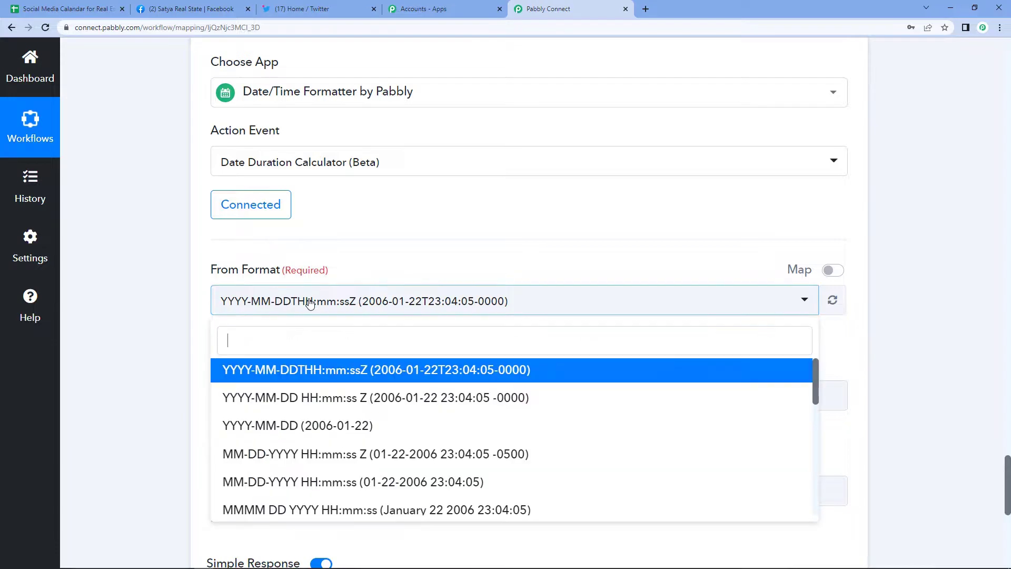
{"action": "scroll", "coordinate": [372, 458], "scroll_direction": "down", "scroll_amount": 1}
{"action": "scroll", "coordinate": [373, 462], "scroll_direction": "down", "scroll_amount": 2}
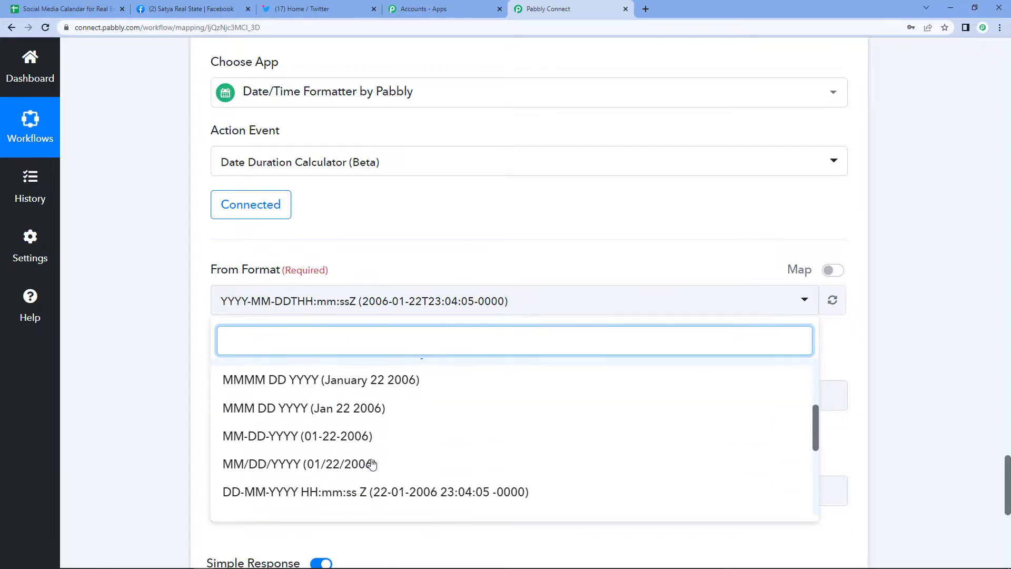
{"action": "scroll", "coordinate": [398, 460], "scroll_direction": "down", "scroll_amount": 3}
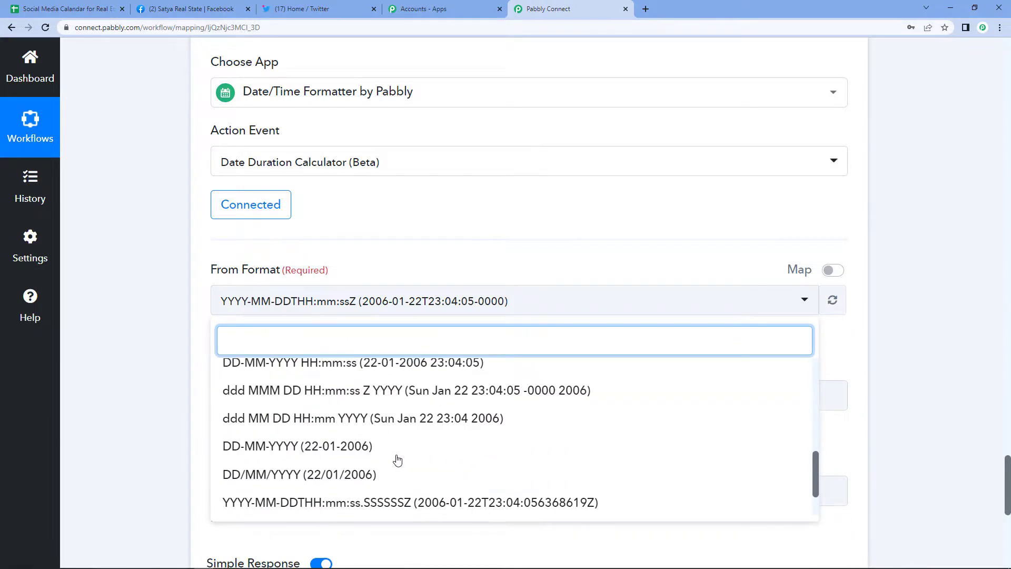
{"action": "left_click", "coordinate": [297, 480]}
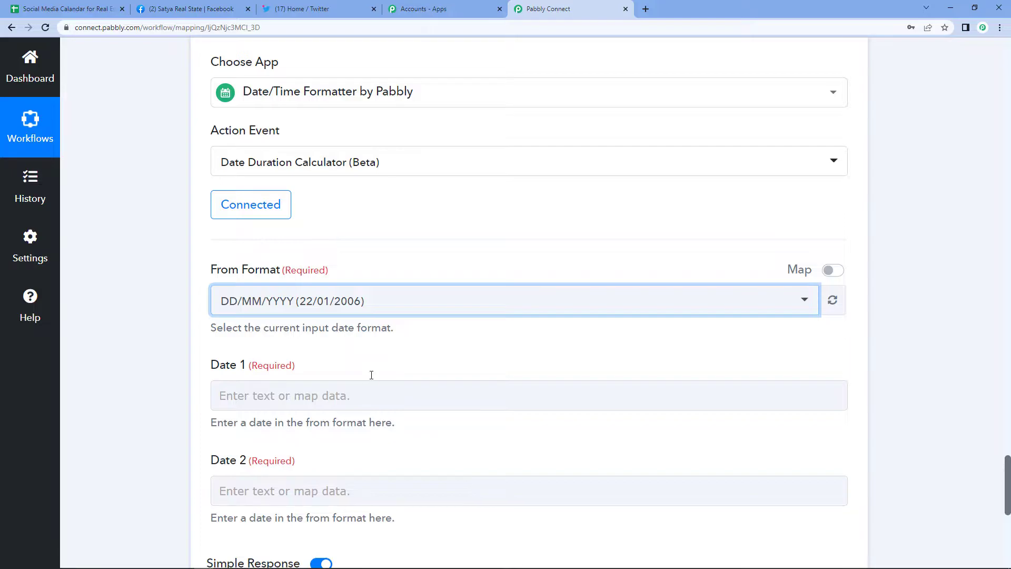
Map Date 1 of the duration calculator to the Date value from the Iterator by Pabbly step
{"action": "scroll", "coordinate": [363, 363], "scroll_direction": "down", "scroll_amount": 3}
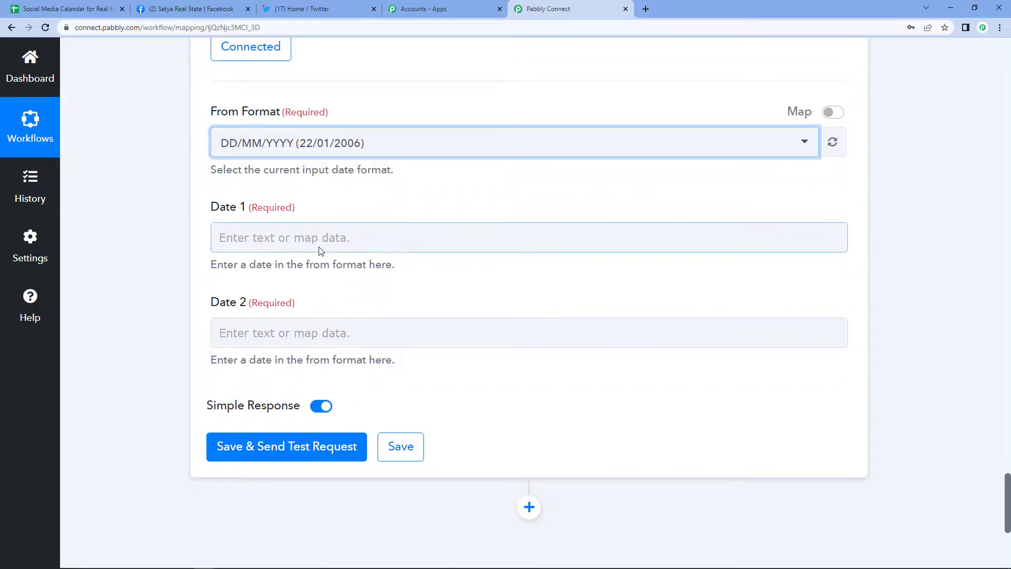
{"action": "left_click", "coordinate": [356, 229]}
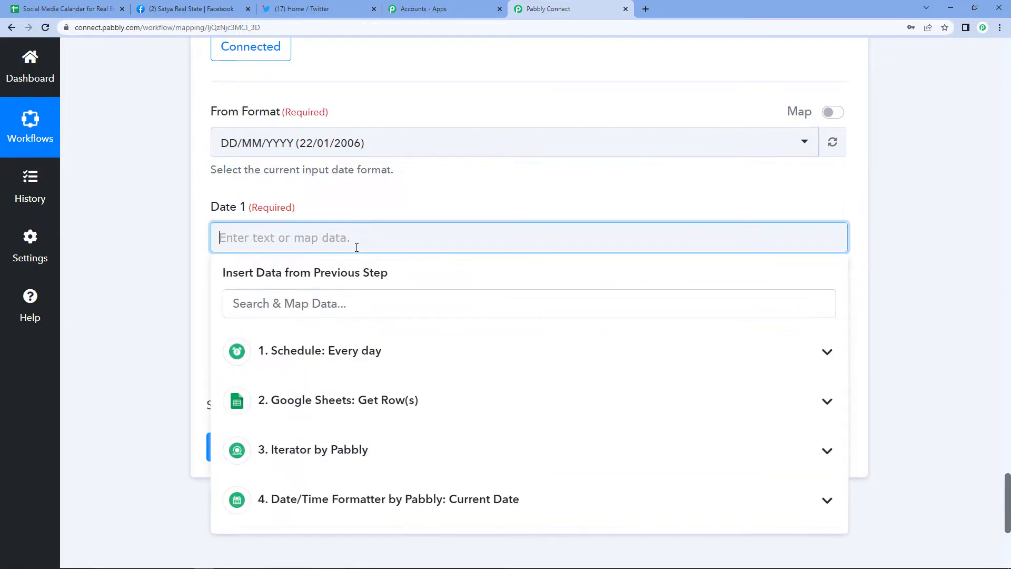
{"action": "left_click", "coordinate": [458, 466]}
{"action": "scroll", "coordinate": [455, 464], "scroll_direction": "down", "scroll_amount": 3}
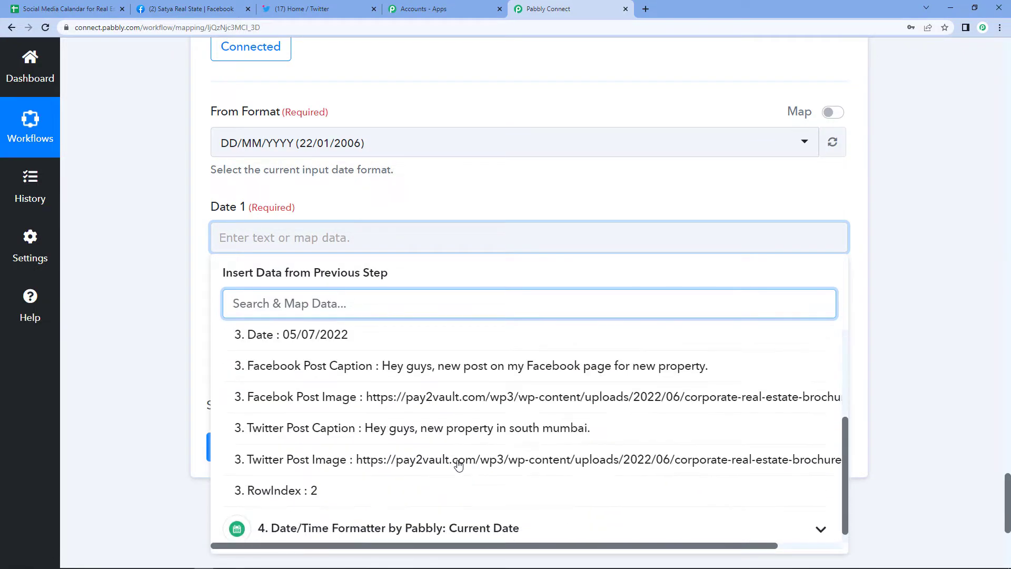
{"action": "scroll", "coordinate": [415, 436], "scroll_direction": "up", "scroll_amount": 2}
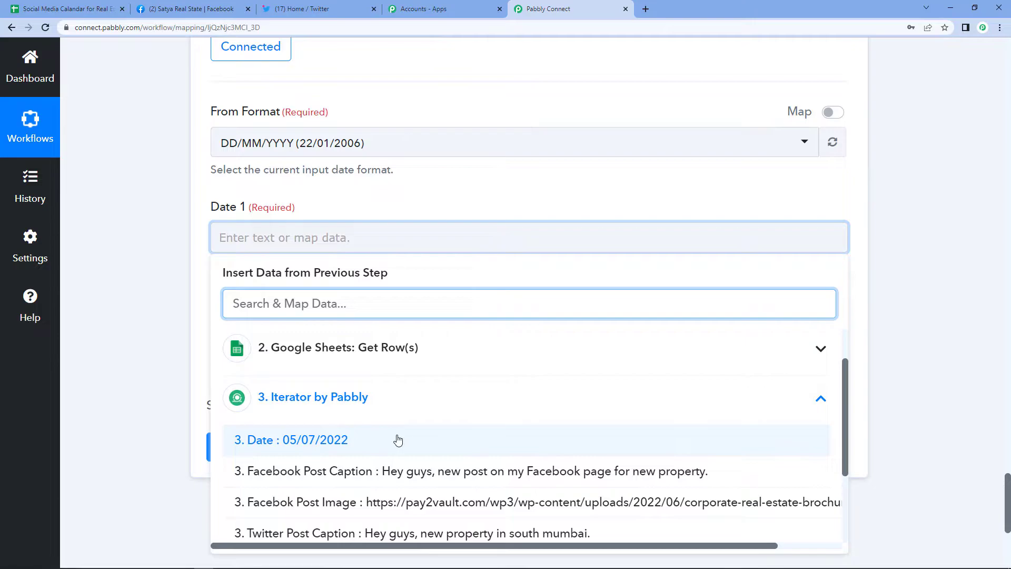
{"action": "left_click", "coordinate": [398, 440]}
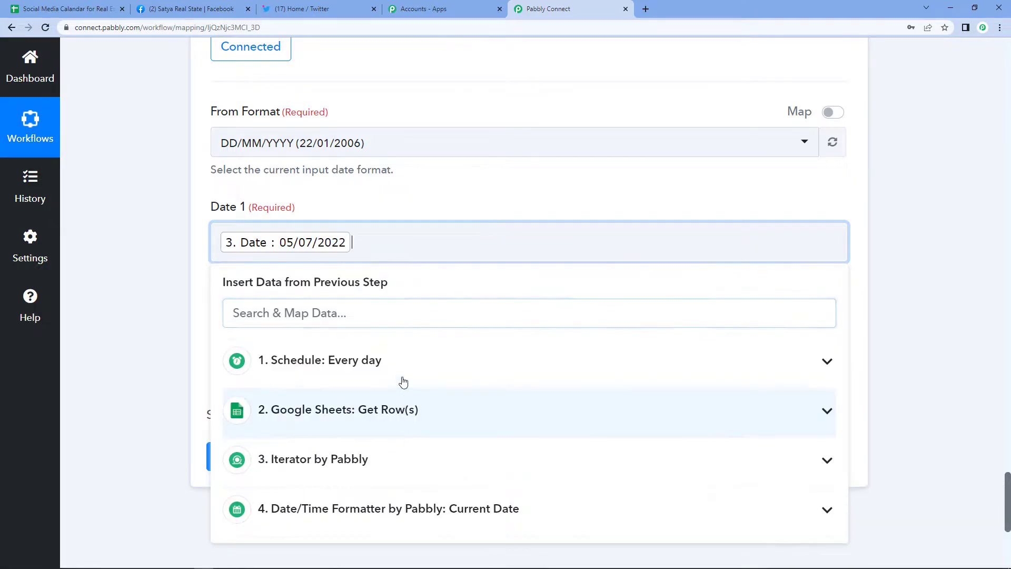
{"action": "left_click", "coordinate": [391, 196]}
Map Date 2 to the Datetime value from the Current Date step, then save the action and send a test request
{"action": "left_click", "coordinate": [323, 342]}
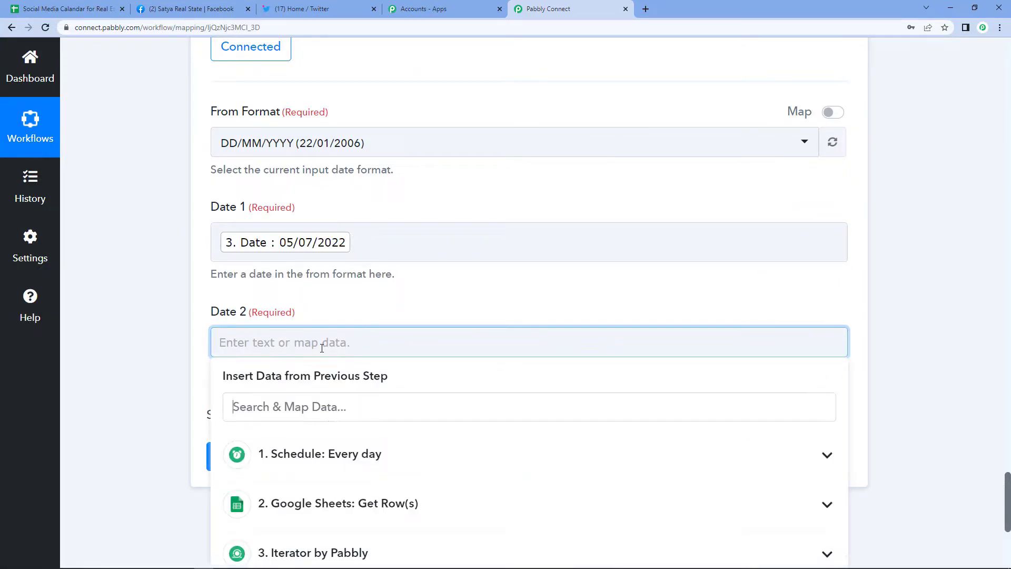
{"action": "scroll", "coordinate": [332, 457], "scroll_direction": "down", "scroll_amount": 2}
{"action": "scroll", "coordinate": [332, 457], "scroll_direction": "down", "scroll_amount": 1}
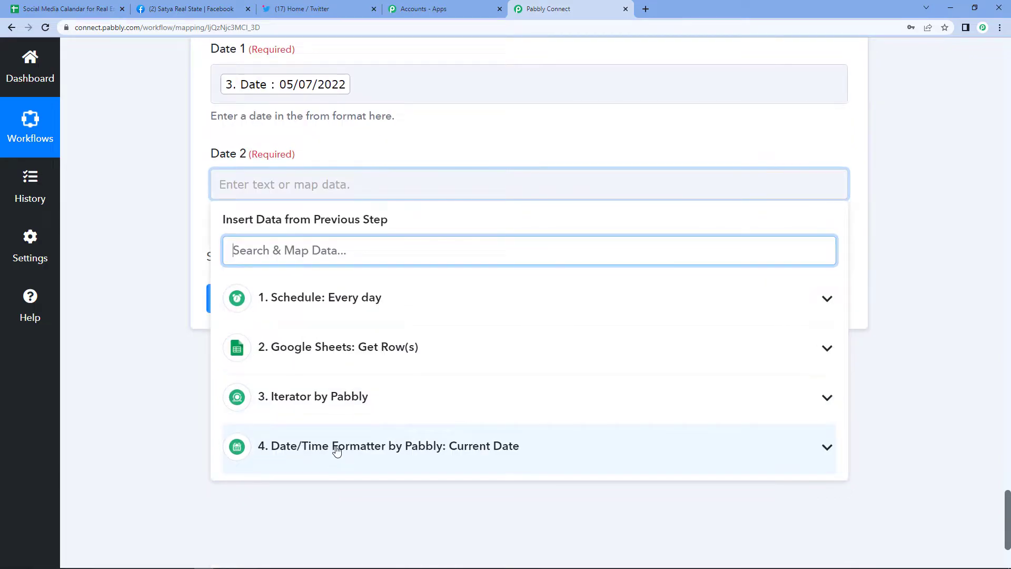
{"action": "left_click", "coordinate": [337, 450]}
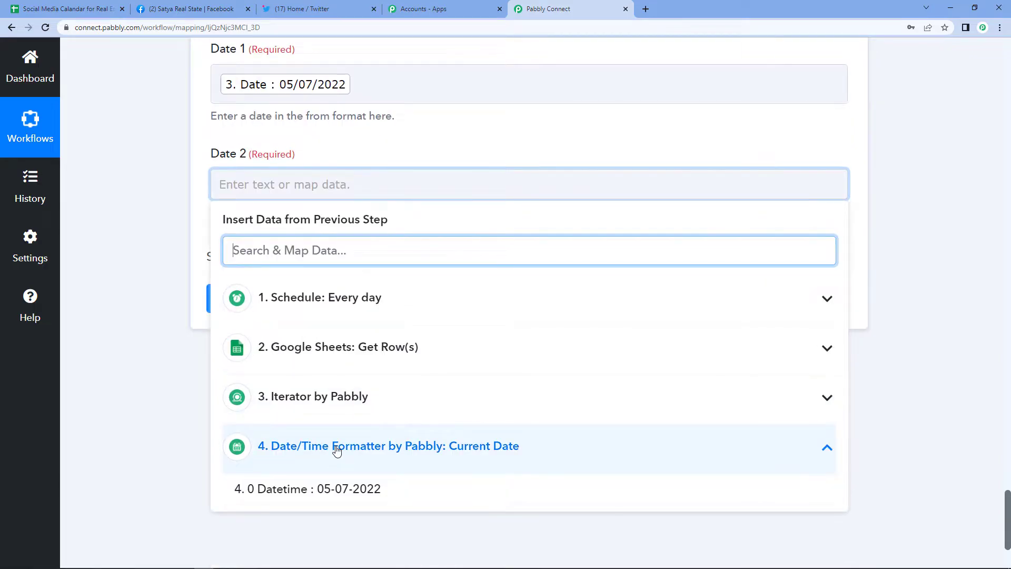
{"action": "left_click", "coordinate": [331, 490]}
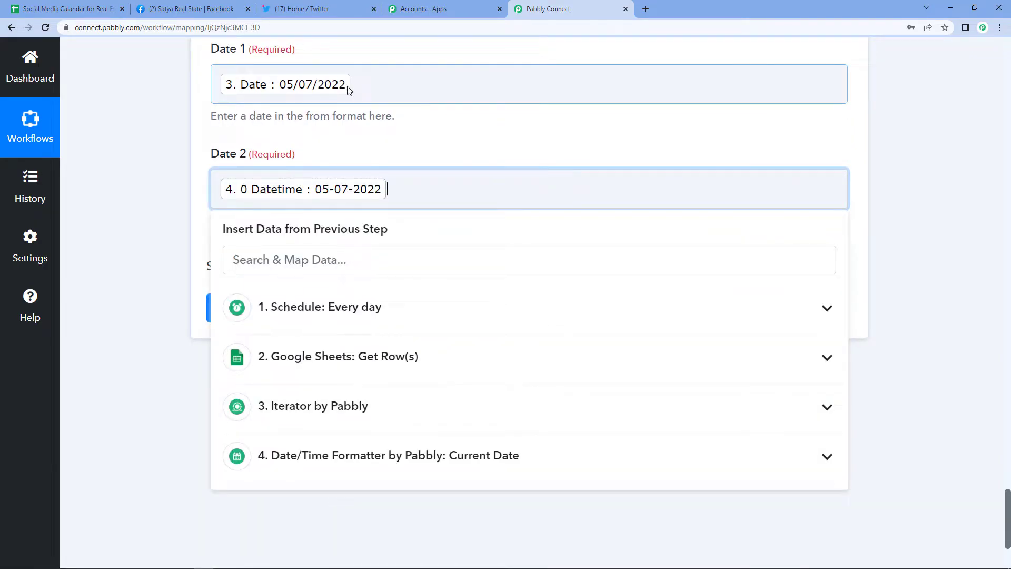
{"action": "left_click", "coordinate": [361, 164]}
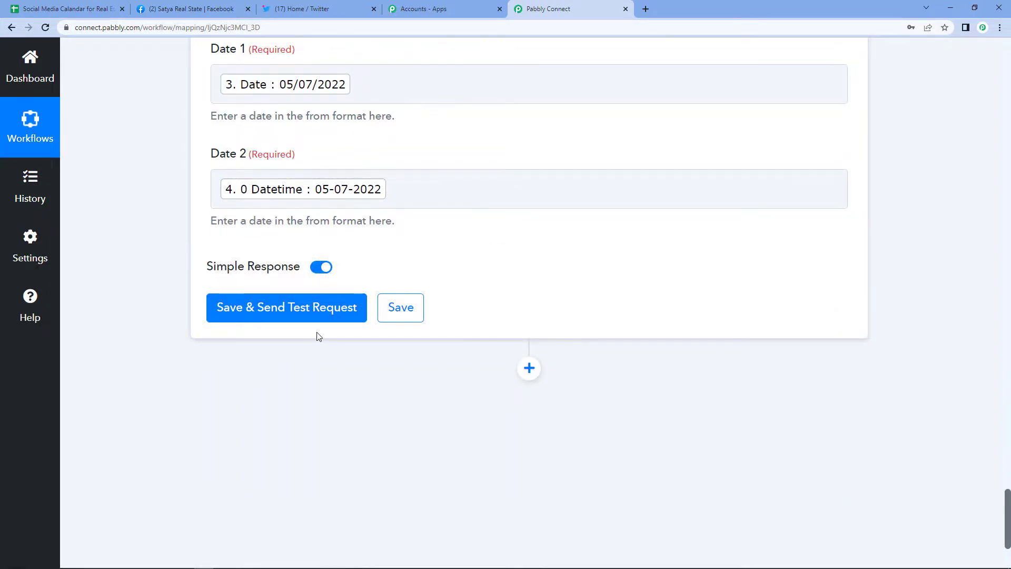
{"action": "left_click", "coordinate": [317, 313]}
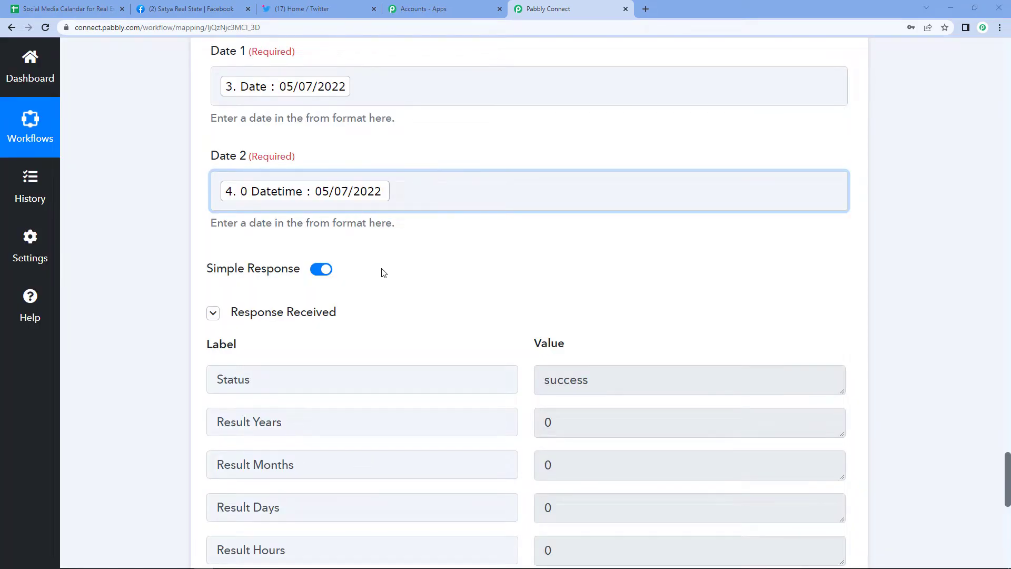
Review the duration calculator's response and compare the Current Date response with the date column in the social media calendar sheet
{"action": "scroll", "coordinate": [383, 272], "scroll_direction": "down", "scroll_amount": 5}
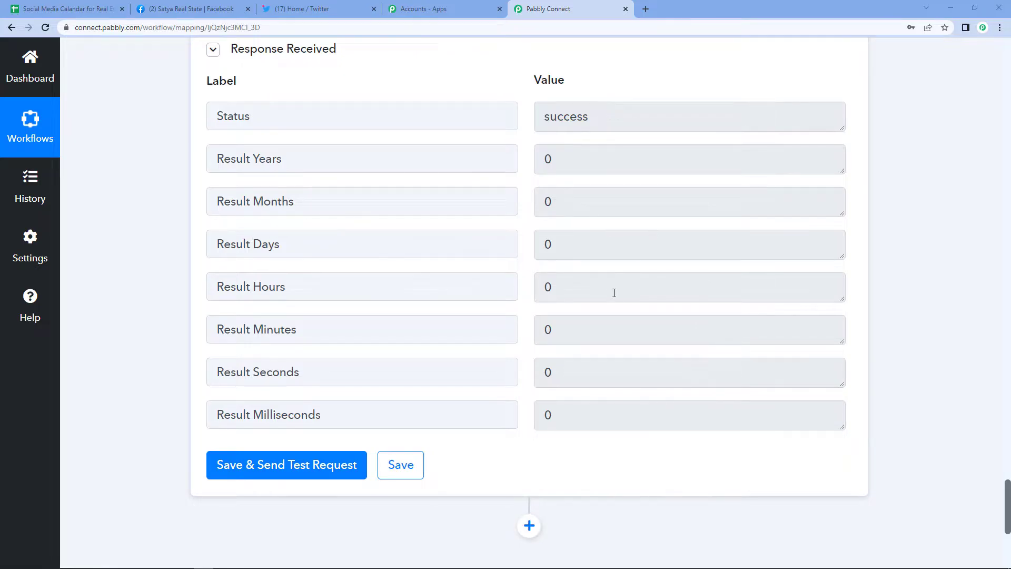
{"action": "scroll", "coordinate": [428, 294], "scroll_direction": "up", "scroll_amount": 14}
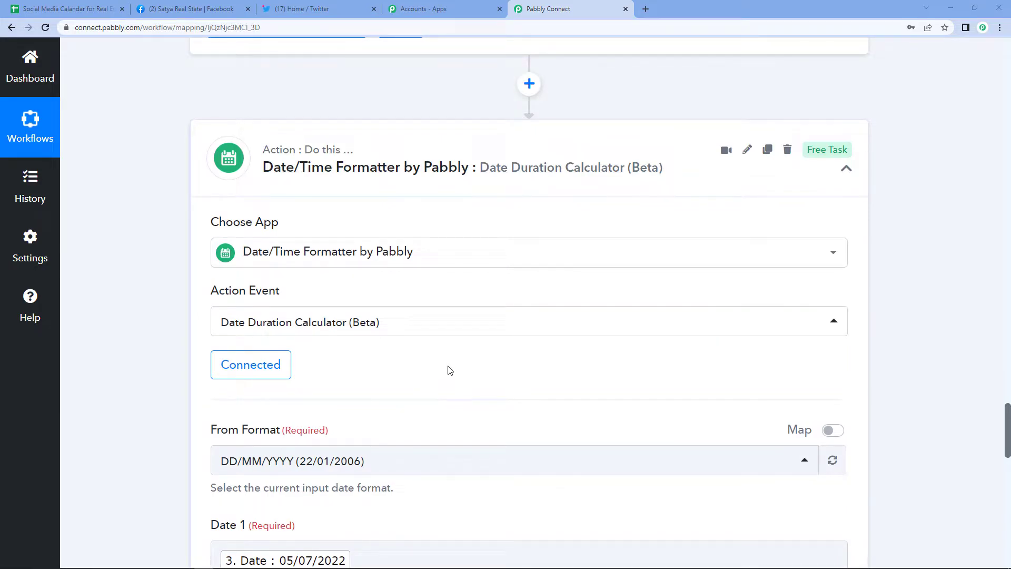
{"action": "scroll", "coordinate": [451, 370], "scroll_direction": "up", "scroll_amount": 3}
{"action": "scroll", "coordinate": [385, 209], "scroll_direction": "up", "scroll_amount": 3}
{"action": "left_click", "coordinate": [480, 418]}
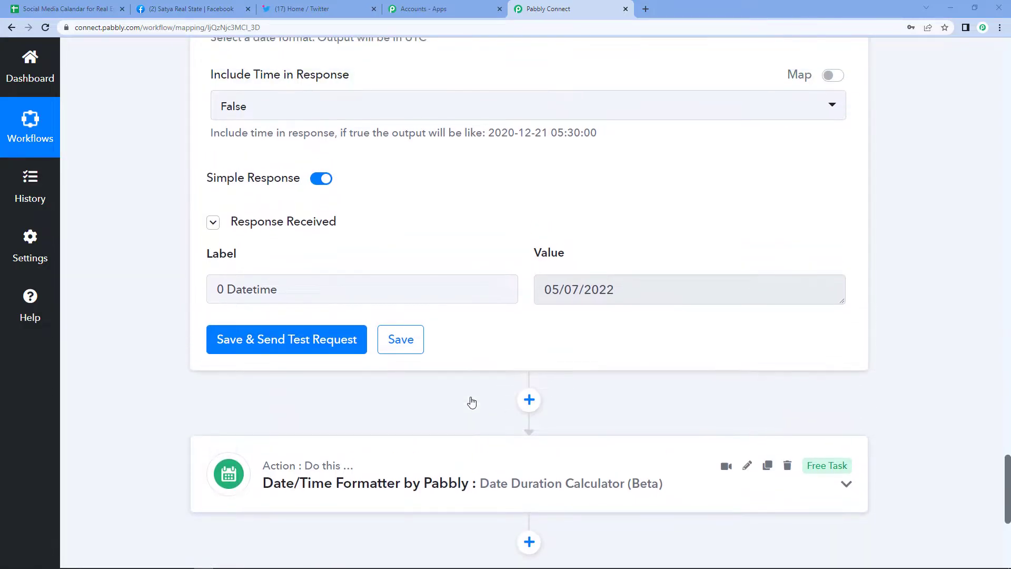
{"action": "left_click", "coordinate": [66, 9]}
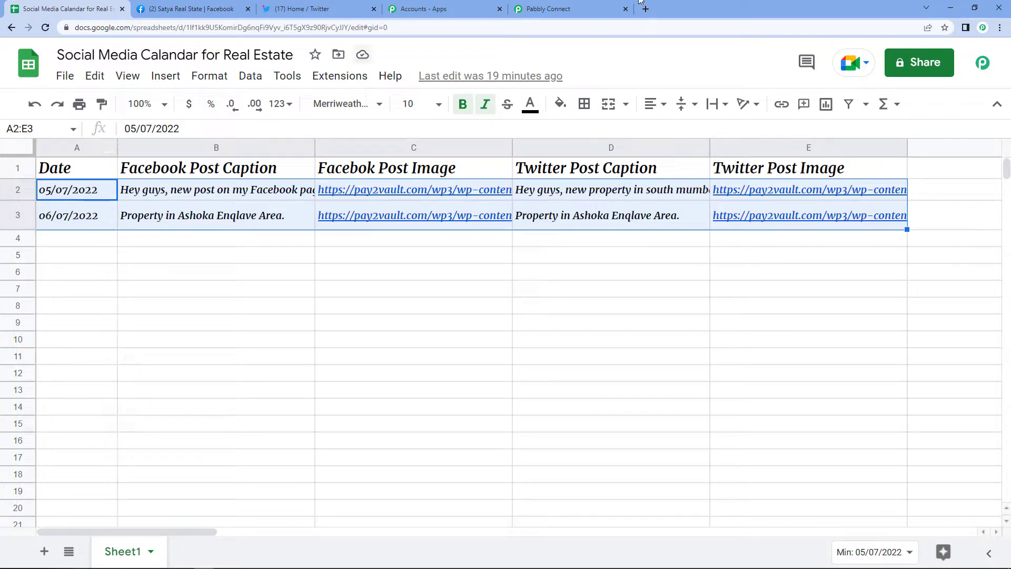
{"action": "left_click", "coordinate": [571, 9]}
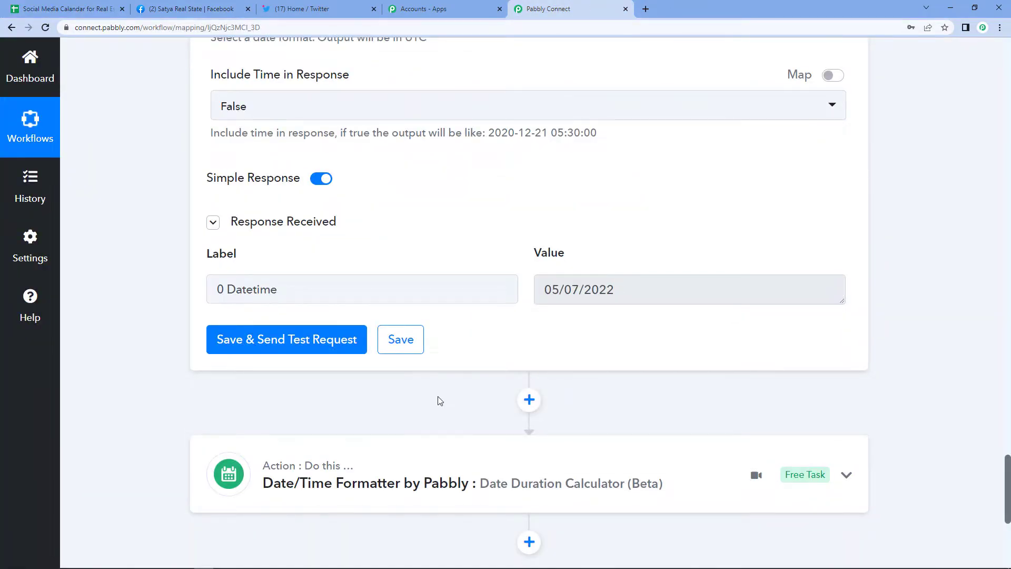
Examine the Date Duration Calculator's result fields from years to milliseconds and check them against the calendar sheet's post rows
{"action": "scroll", "coordinate": [463, 368], "scroll_direction": "down", "scroll_amount": 3}
{"action": "left_click", "coordinate": [471, 356]}
{"action": "scroll", "coordinate": [476, 355], "scroll_direction": "down", "scroll_amount": 10}
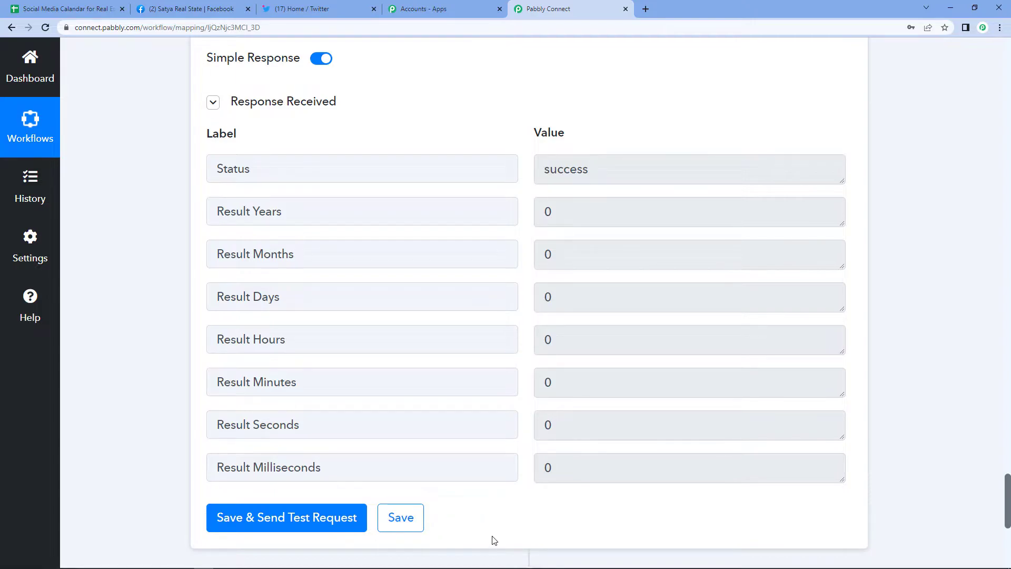
{"action": "scroll", "coordinate": [494, 526], "scroll_direction": "down", "scroll_amount": 5}
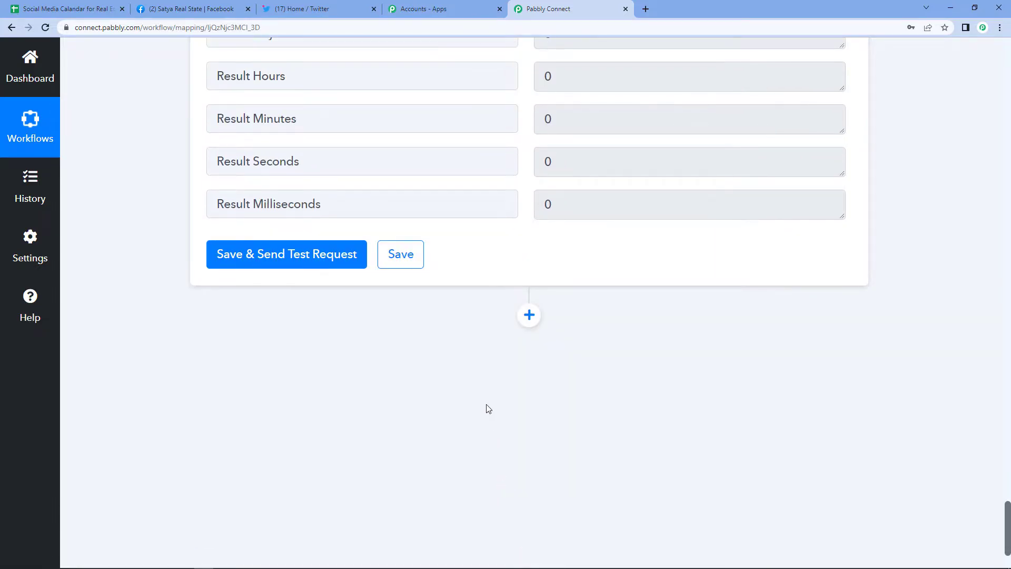
{"action": "scroll", "coordinate": [527, 369], "scroll_direction": "up", "scroll_amount": 6}
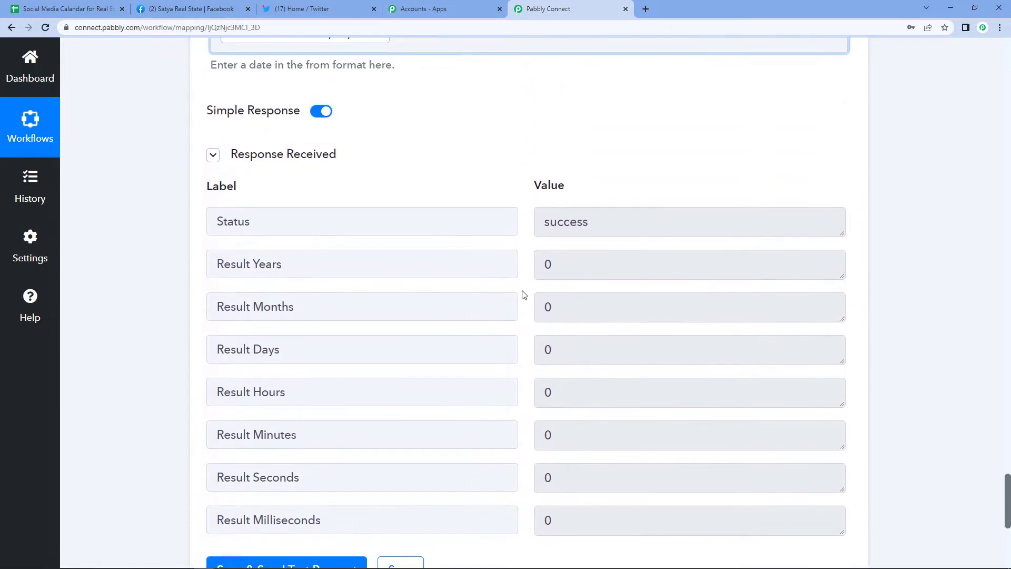
{"action": "scroll", "coordinate": [542, 494], "scroll_direction": "down", "scroll_amount": 1}
{"action": "scroll", "coordinate": [533, 391], "scroll_direction": "down", "scroll_amount": 1}
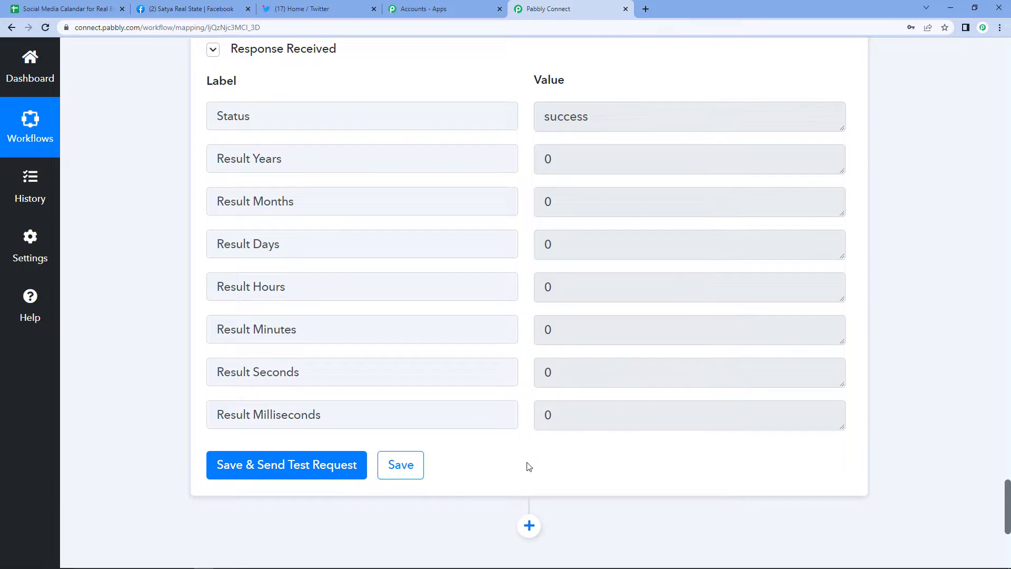
{"action": "left_click", "coordinate": [68, 8]}
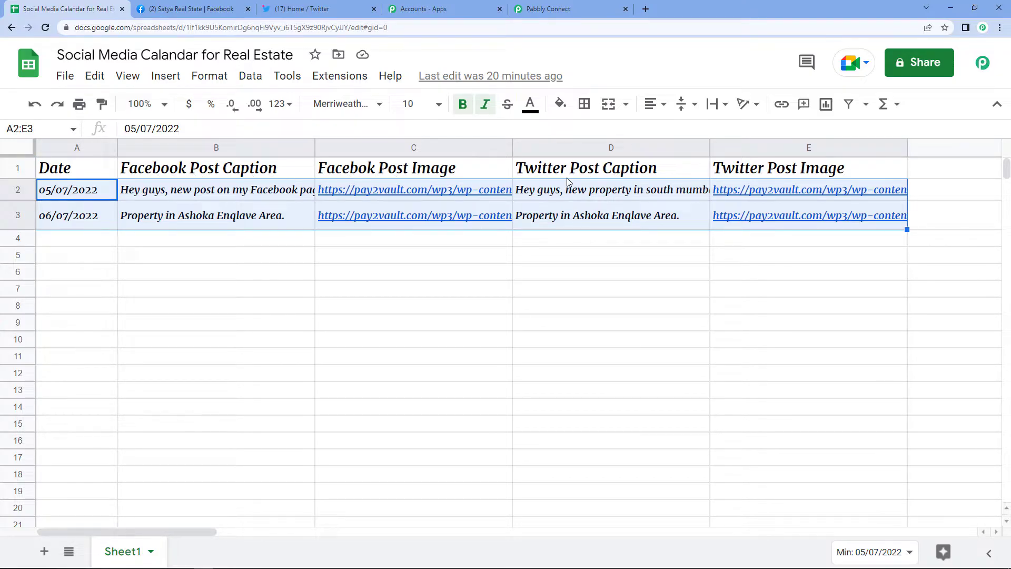
{"action": "left_click", "coordinate": [540, 9]}
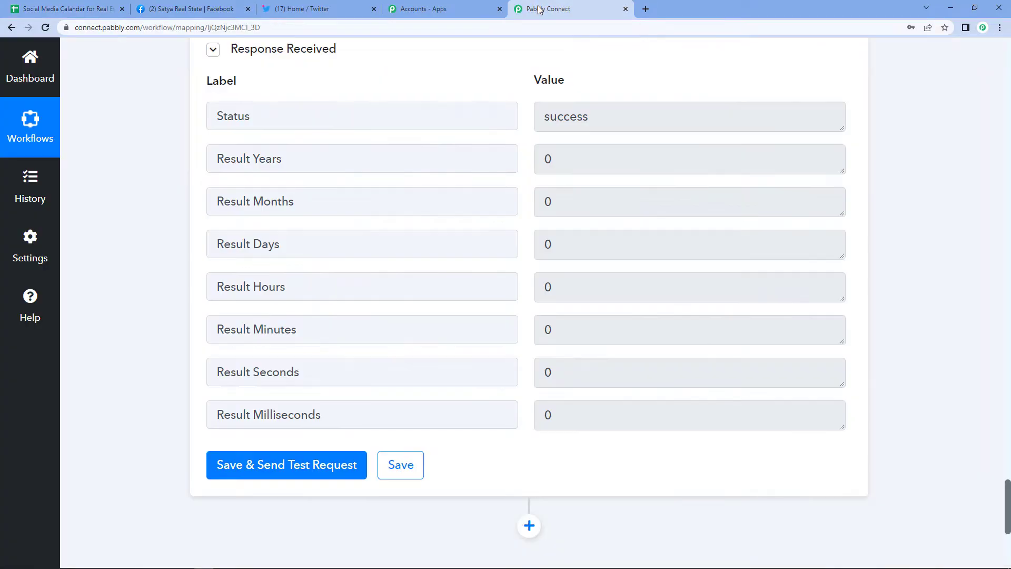
Add a Filter by Pabbly action after the date duration calculator step
{"action": "scroll", "coordinate": [532, 384], "scroll_direction": "down", "scroll_amount": 2}
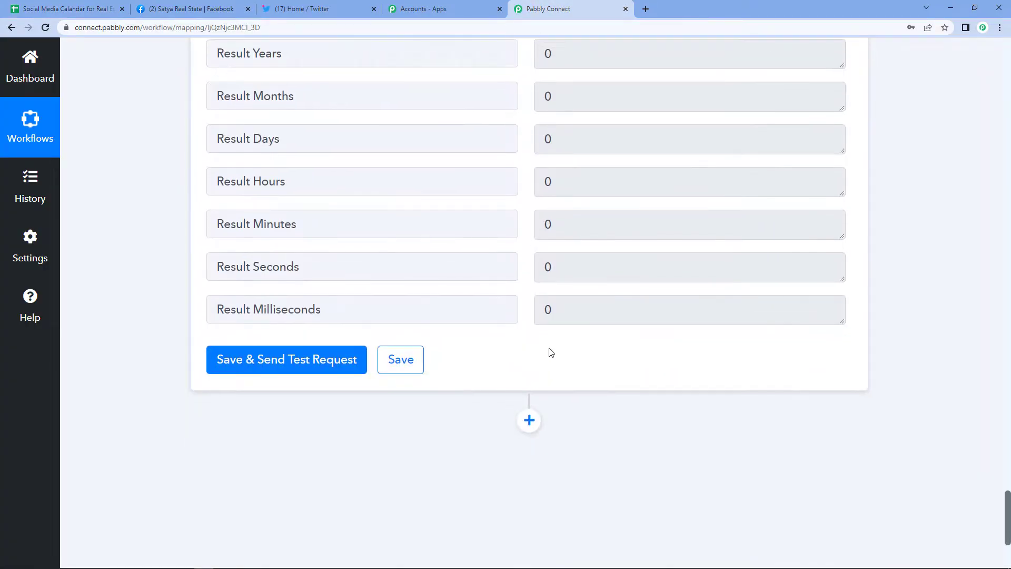
{"action": "scroll", "coordinate": [490, 429], "scroll_direction": "down", "scroll_amount": 1}
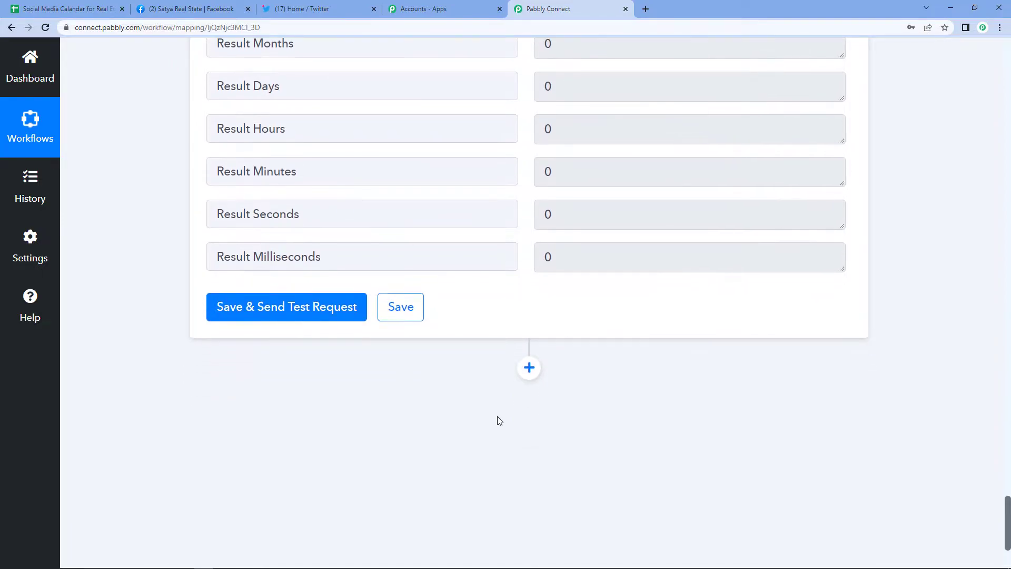
{"action": "left_click", "coordinate": [530, 367]}
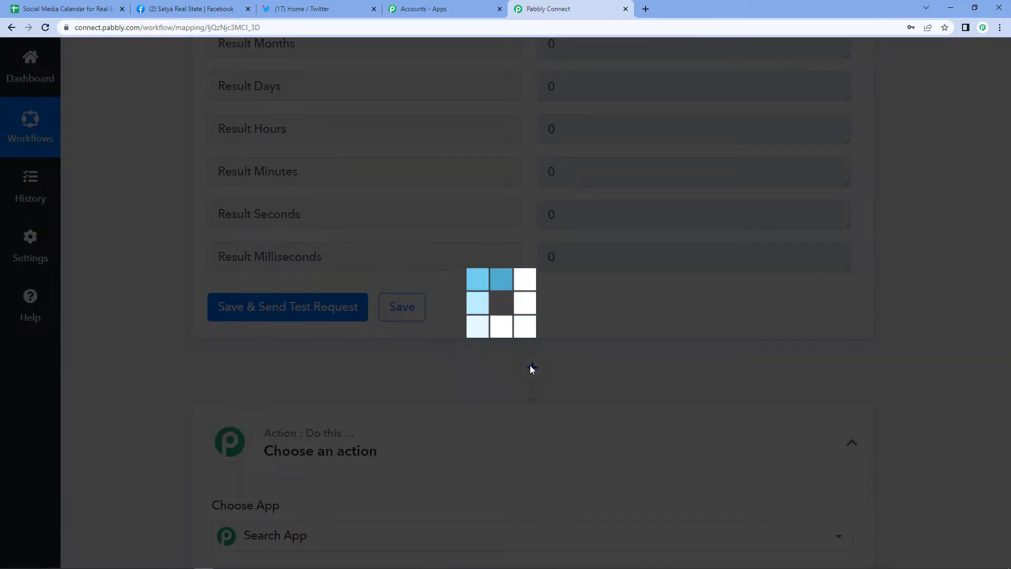
{"action": "scroll", "coordinate": [454, 520], "scroll_direction": "down", "scroll_amount": 1}
{"action": "scroll", "coordinate": [453, 505], "scroll_direction": "down", "scroll_amount": 2}
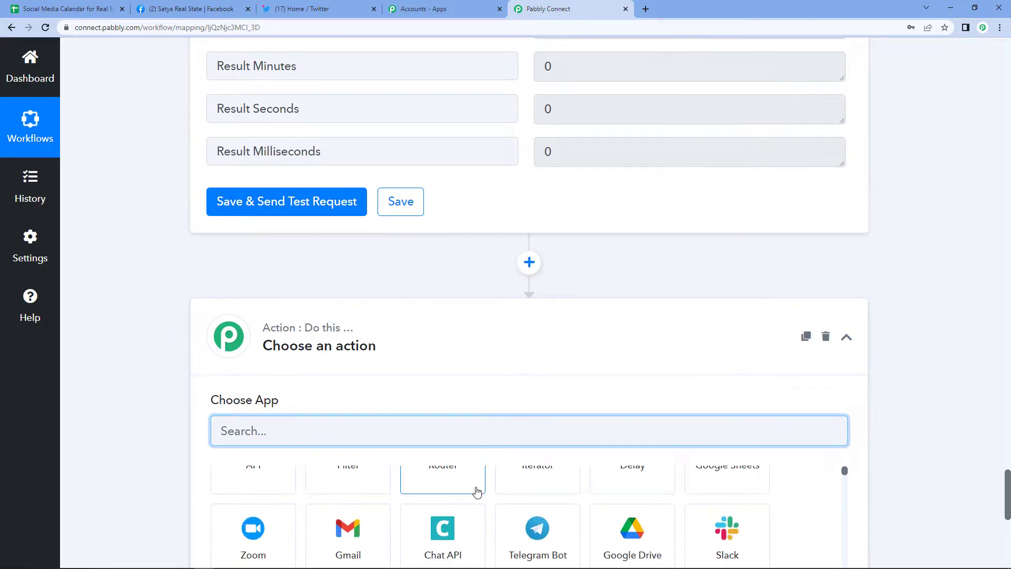
{"action": "scroll", "coordinate": [474, 508], "scroll_direction": "up", "scroll_amount": 2}
{"action": "left_click", "coordinate": [379, 515]}
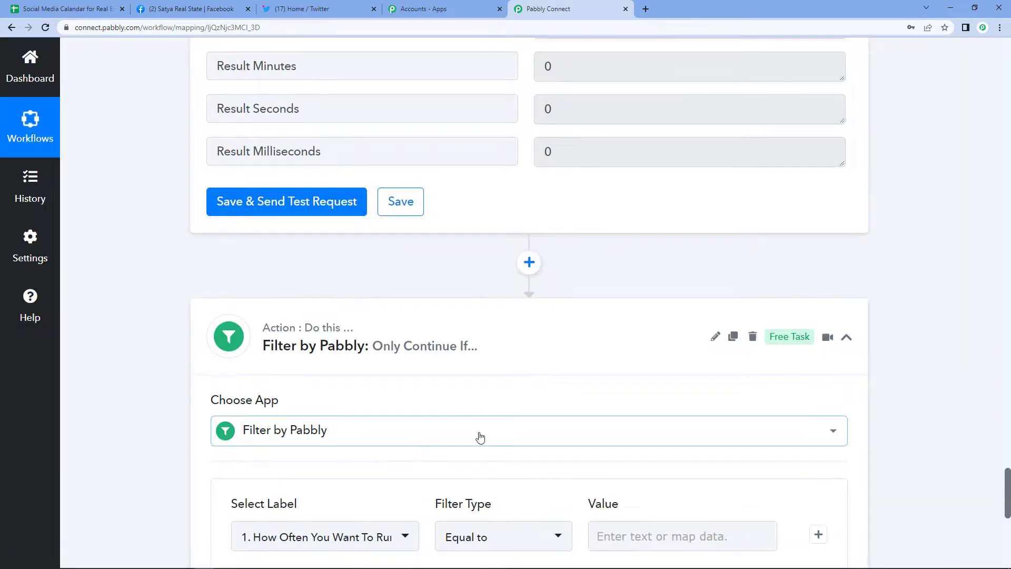
Set the first filter condition to Result Years from the step 5 Date/Time Formatter, Equal to 0
{"action": "scroll", "coordinate": [667, 387], "scroll_direction": "down", "scroll_amount": 3}
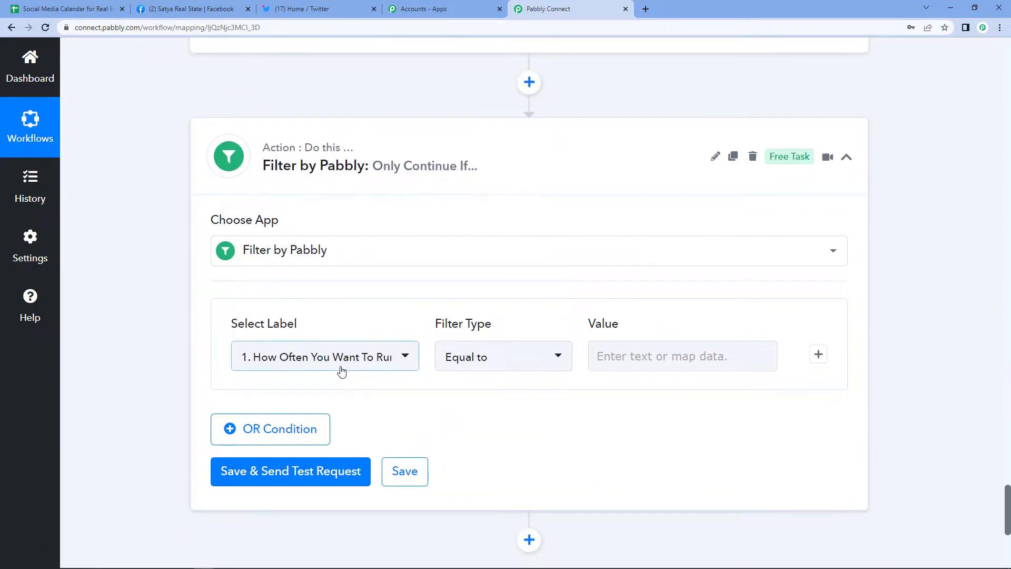
{"action": "left_click", "coordinate": [341, 368]}
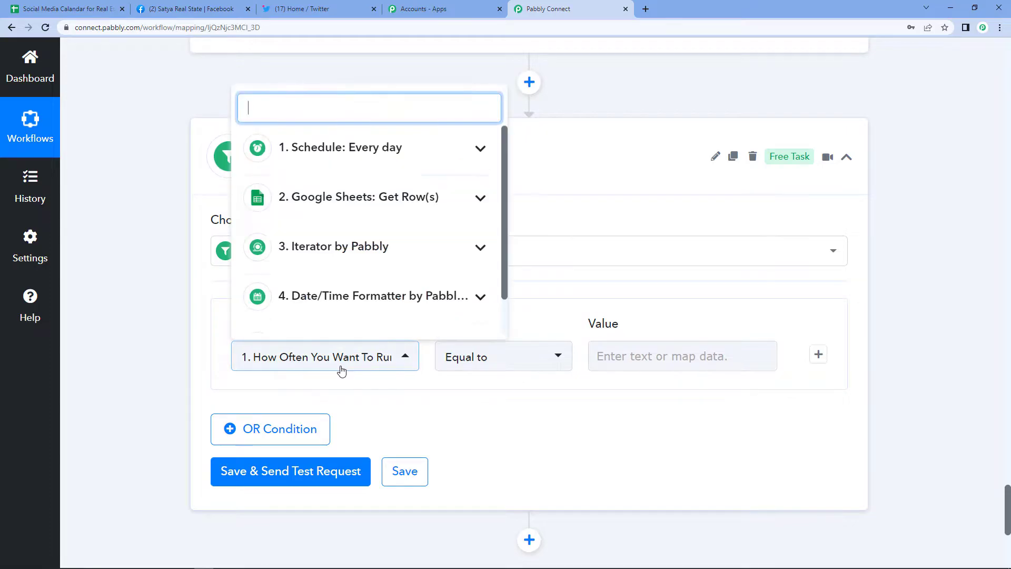
{"action": "scroll", "coordinate": [463, 274], "scroll_direction": "down", "scroll_amount": 1}
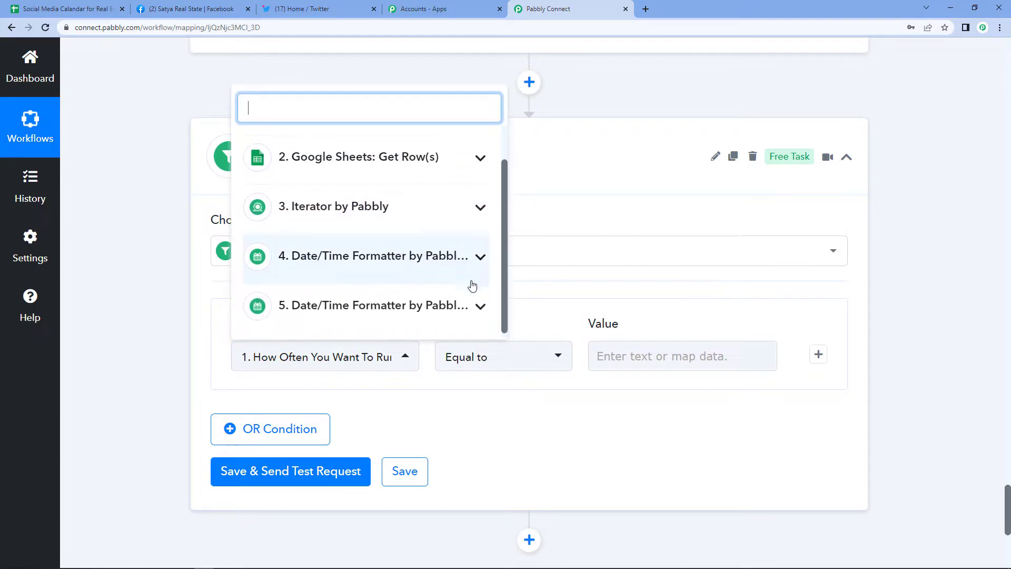
{"action": "left_click", "coordinate": [391, 308]}
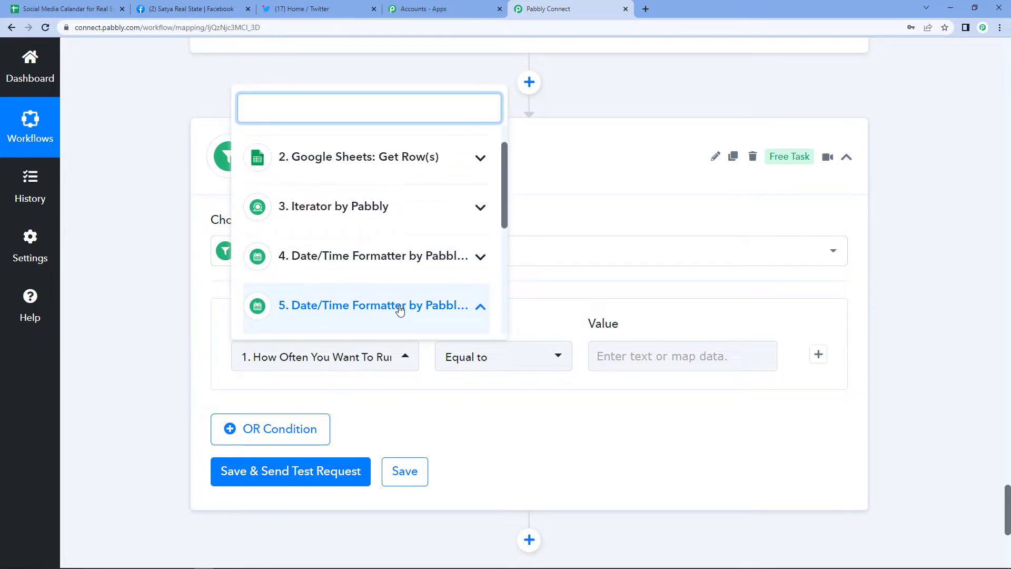
{"action": "scroll", "coordinate": [400, 313], "scroll_direction": "down", "scroll_amount": 3}
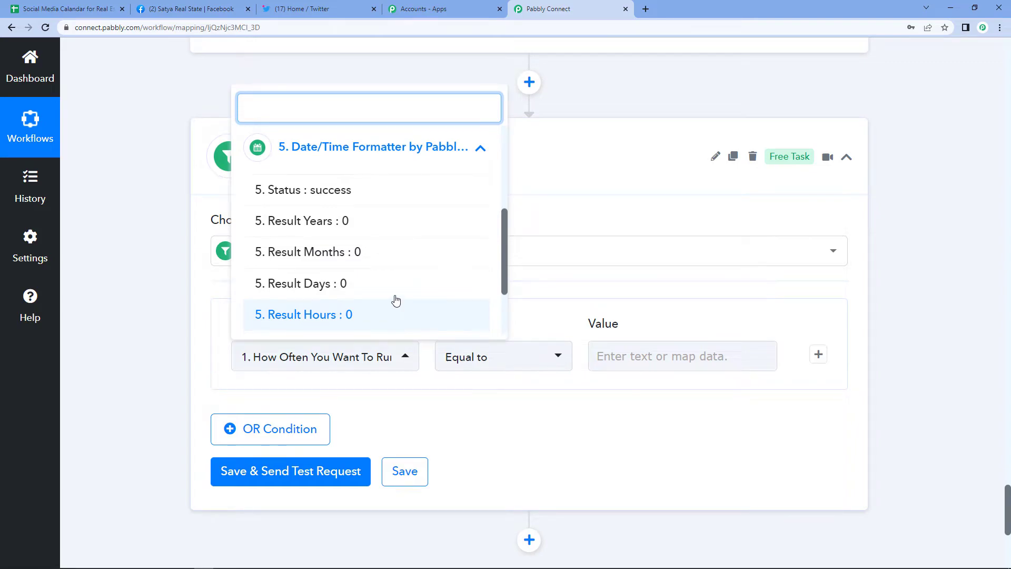
{"action": "left_click", "coordinate": [385, 229]}
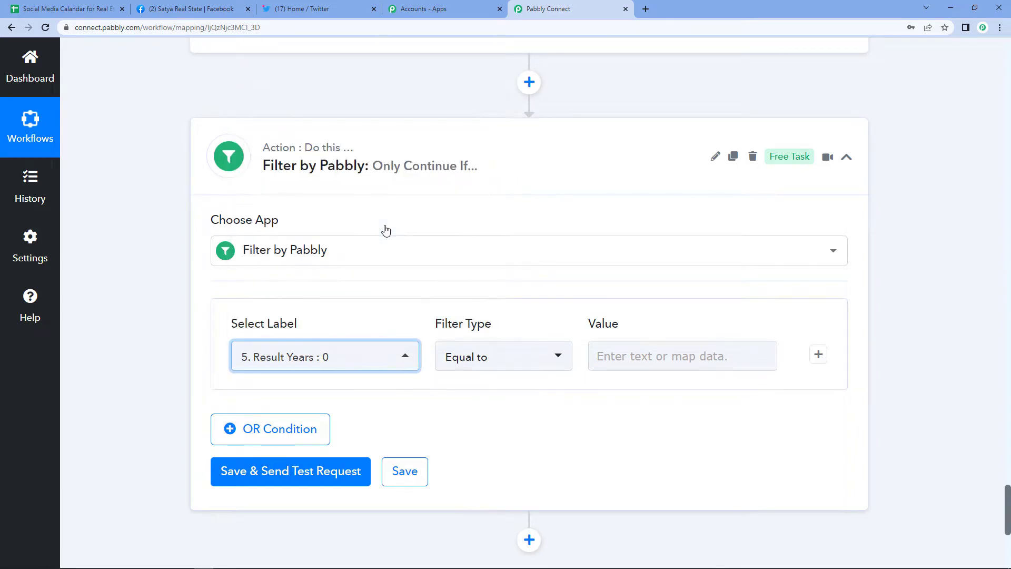
{"action": "left_click", "coordinate": [658, 356]}
{"action": "type", "text": "0"}
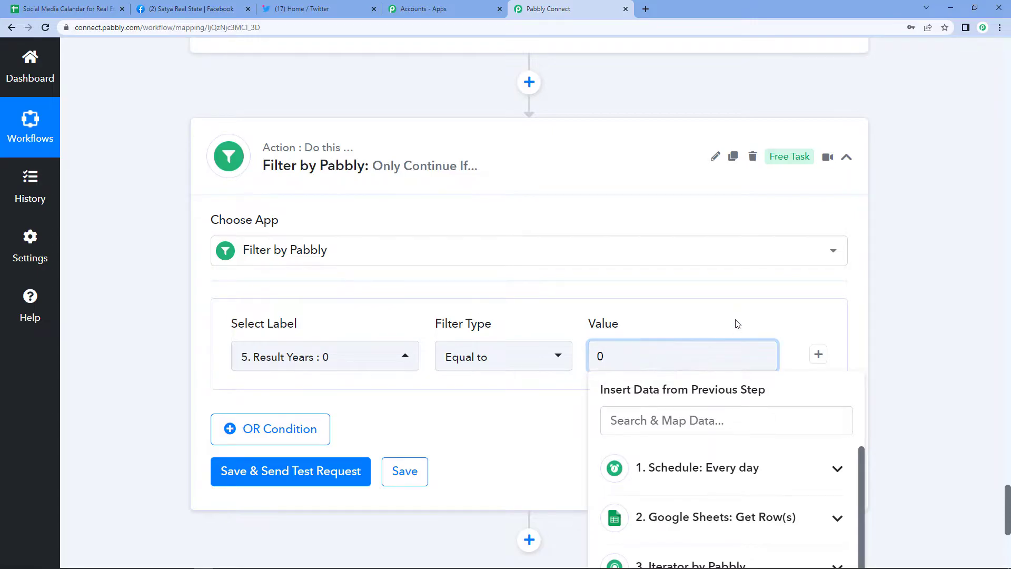
{"action": "left_click", "coordinate": [753, 326]}
Add a second filter condition requiring Result Months from the step 5 Date/Time Formatter to be Equal to 0
{"action": "left_click", "coordinate": [819, 355]}
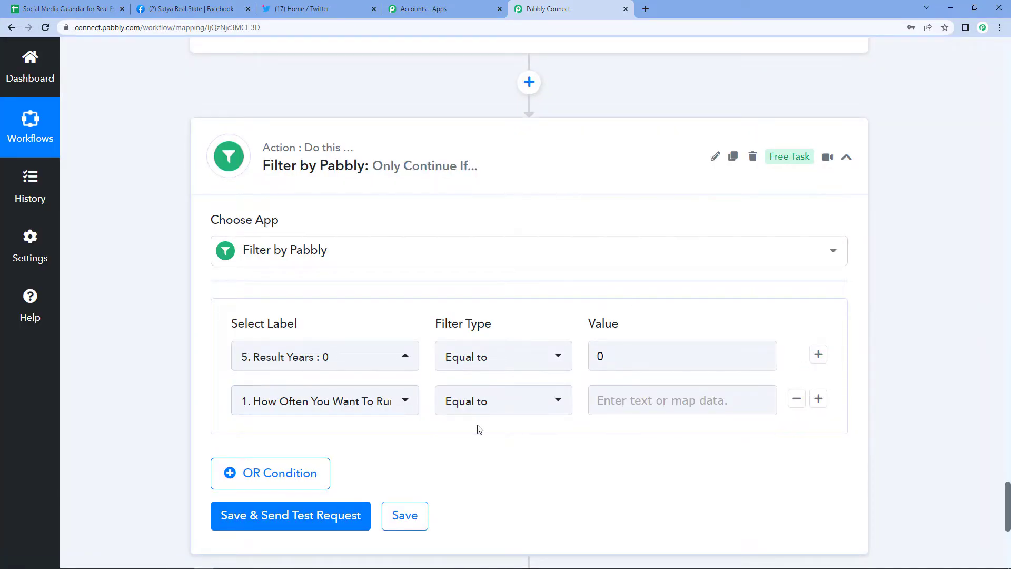
{"action": "left_click", "coordinate": [349, 407]}
{"action": "scroll", "coordinate": [368, 332], "scroll_direction": "down", "scroll_amount": 1}
{"action": "scroll", "coordinate": [387, 226], "scroll_direction": "down", "scroll_amount": 2}
{"action": "left_click", "coordinate": [393, 245]}
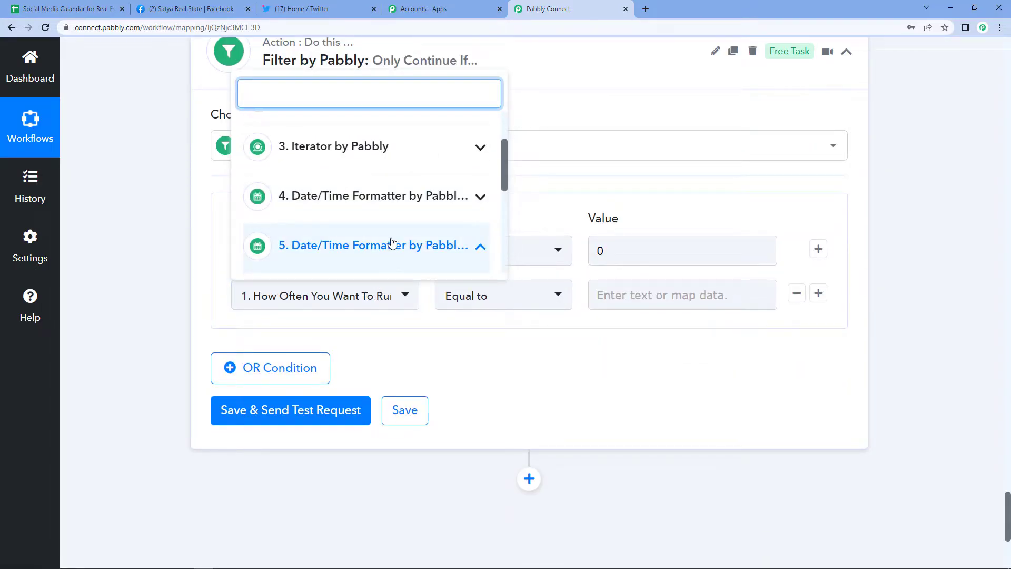
{"action": "scroll", "coordinate": [389, 240], "scroll_direction": "down", "scroll_amount": 4}
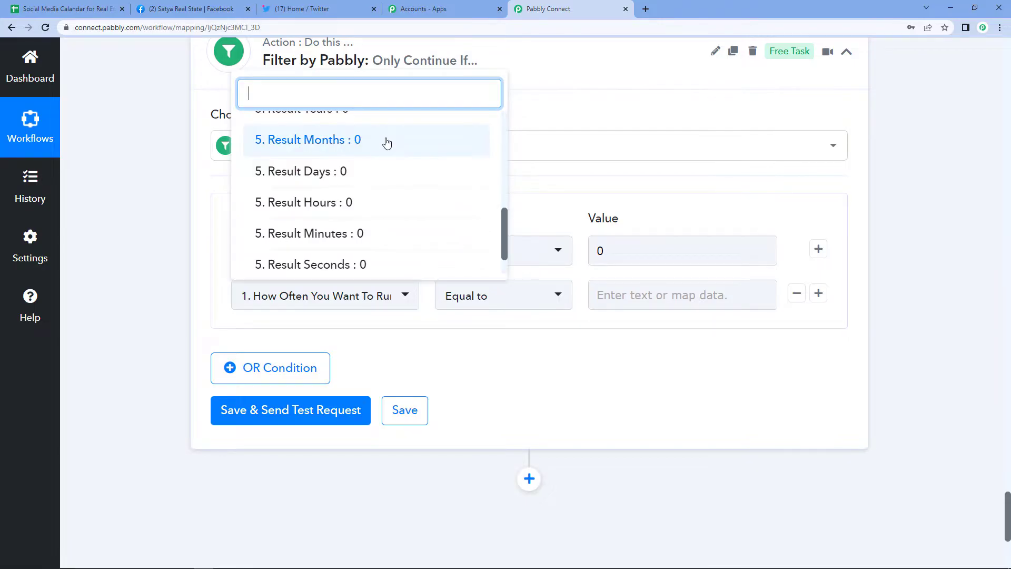
{"action": "left_click", "coordinate": [387, 141]}
{"action": "left_click", "coordinate": [598, 293]}
{"action": "type", "text": "0"}
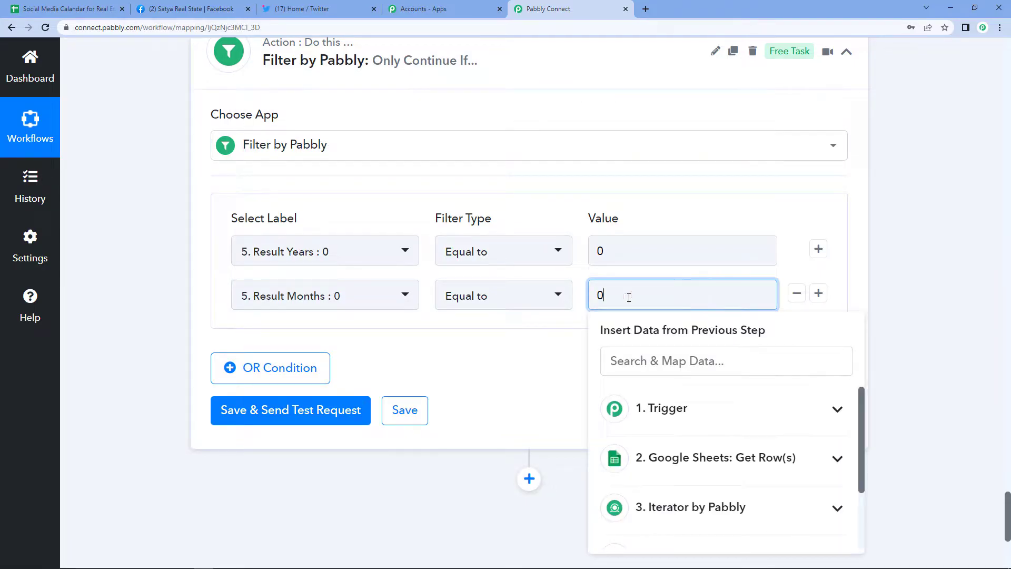
Add a third filter condition requiring Result Days from the step 5 Date/Time Formatter to be Equal to 0
{"action": "left_click", "coordinate": [818, 294]}
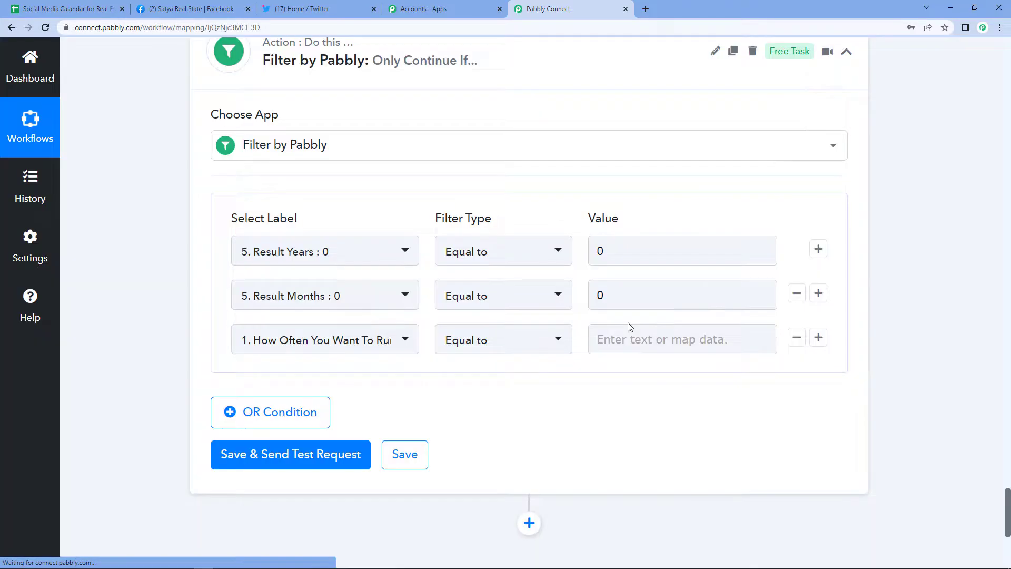
{"action": "left_click", "coordinate": [349, 341]}
{"action": "scroll", "coordinate": [397, 292], "scroll_direction": "down", "scroll_amount": 1}
{"action": "left_click", "coordinate": [395, 298]}
{"action": "scroll", "coordinate": [416, 295], "scroll_direction": "down", "scroll_amount": 2}
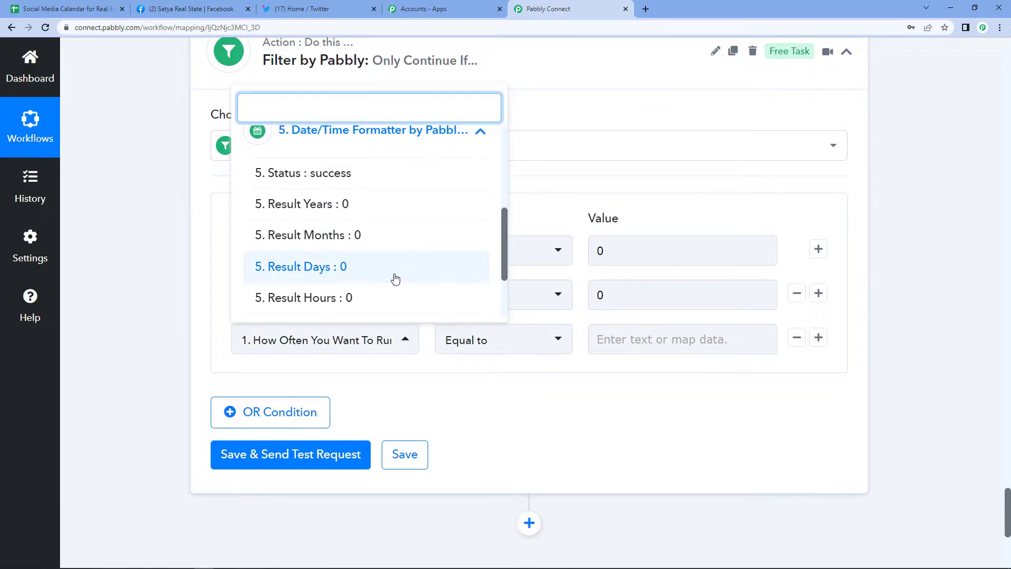
{"action": "left_click", "coordinate": [396, 279]}
{"action": "left_click", "coordinate": [615, 340]}
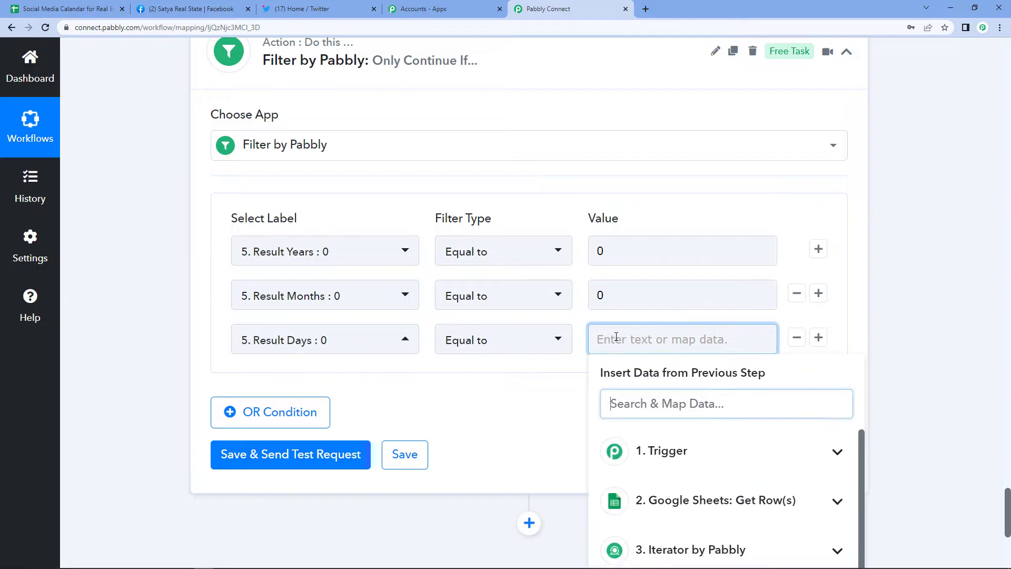
{"action": "type", "text": "0"}
{"action": "left_click", "coordinate": [858, 335]}
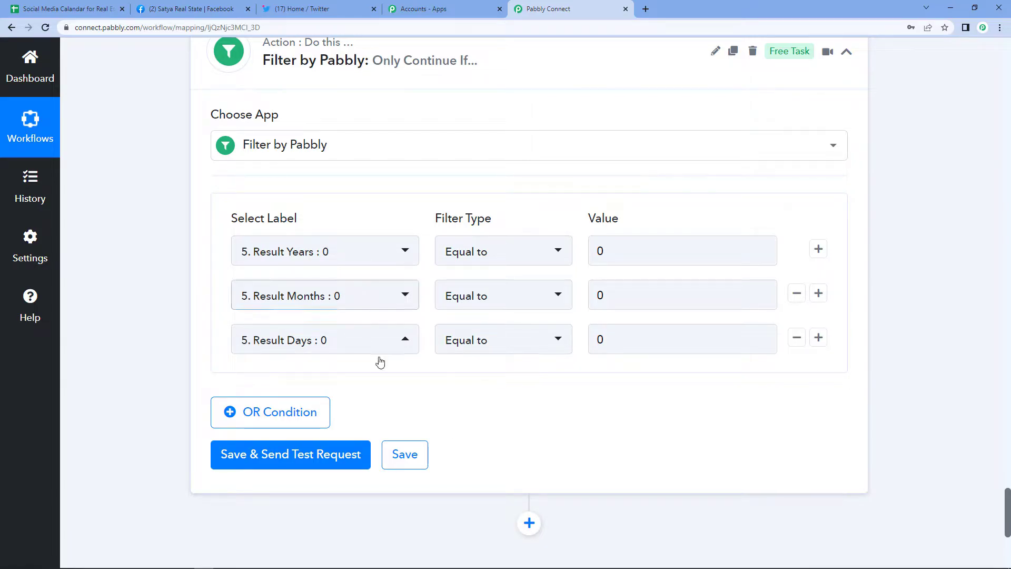
Save the filter and send a test request, then review its conditions and response
{"action": "scroll", "coordinate": [413, 370], "scroll_direction": "down", "scroll_amount": 1}
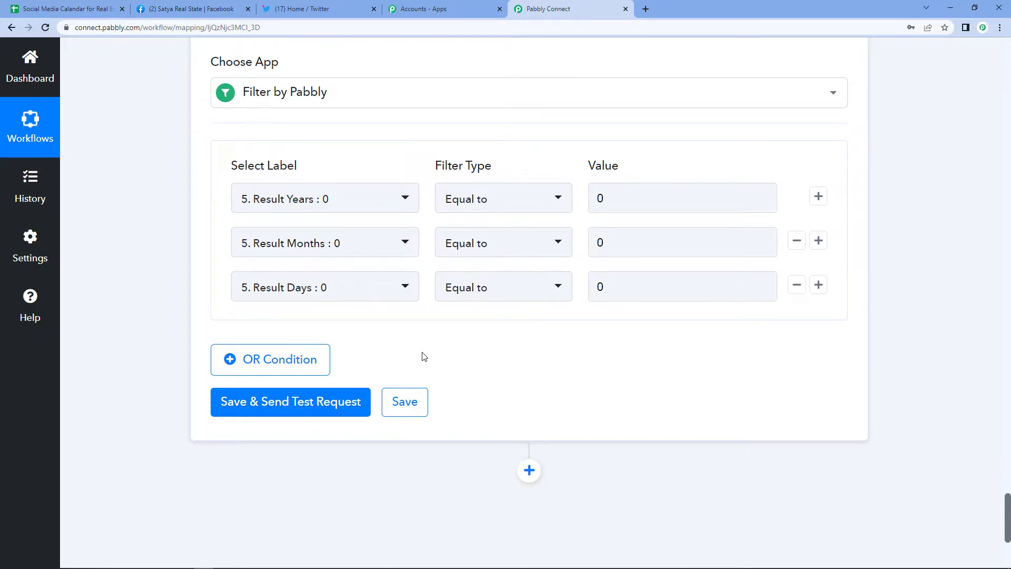
{"action": "left_click", "coordinate": [300, 408]}
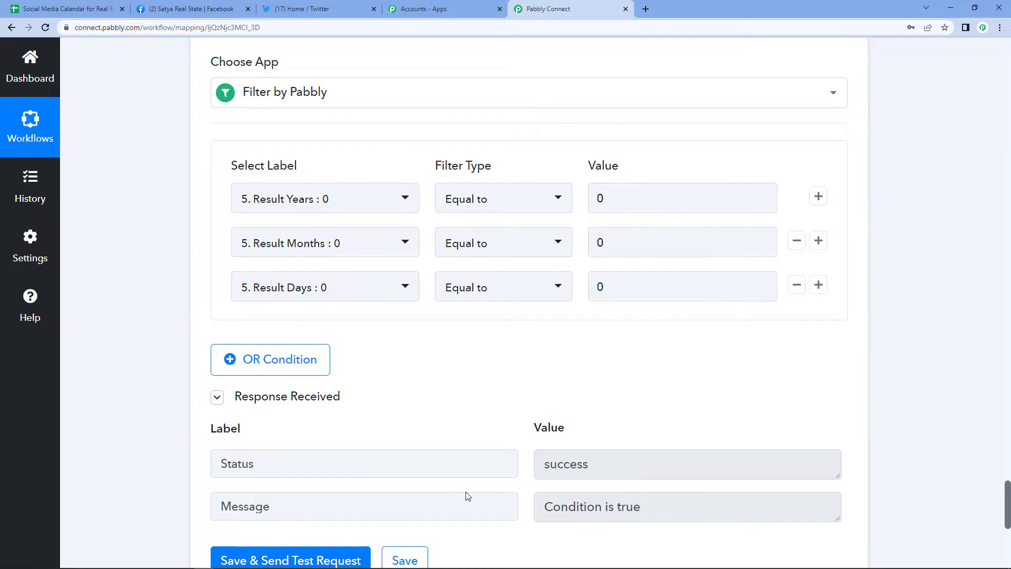
{"action": "scroll", "coordinate": [652, 421], "scroll_direction": "down", "scroll_amount": 1}
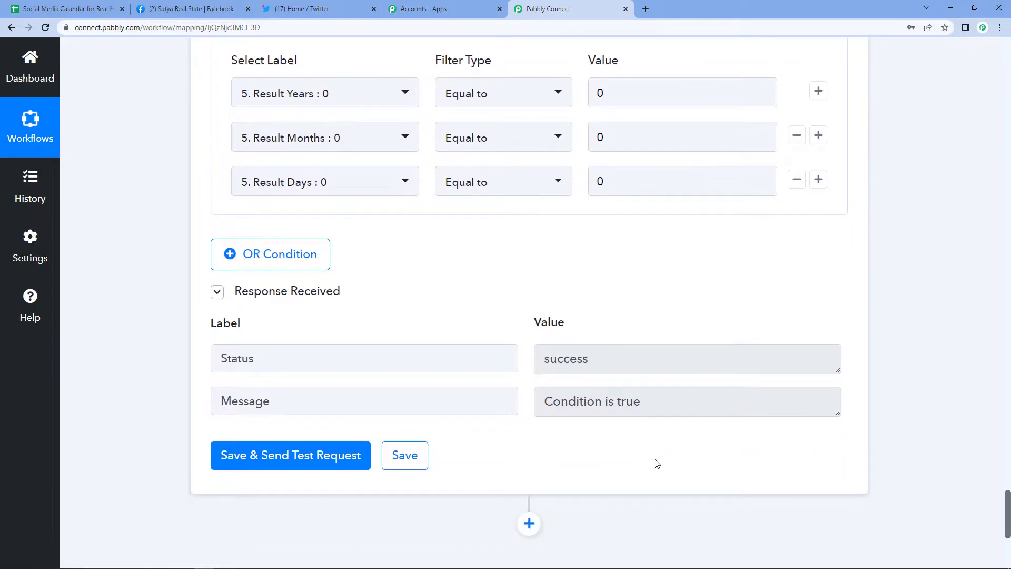
{"action": "scroll", "coordinate": [632, 376], "scroll_direction": "up", "scroll_amount": 9}
{"action": "scroll", "coordinate": [634, 476], "scroll_direction": "down", "scroll_amount": 6}
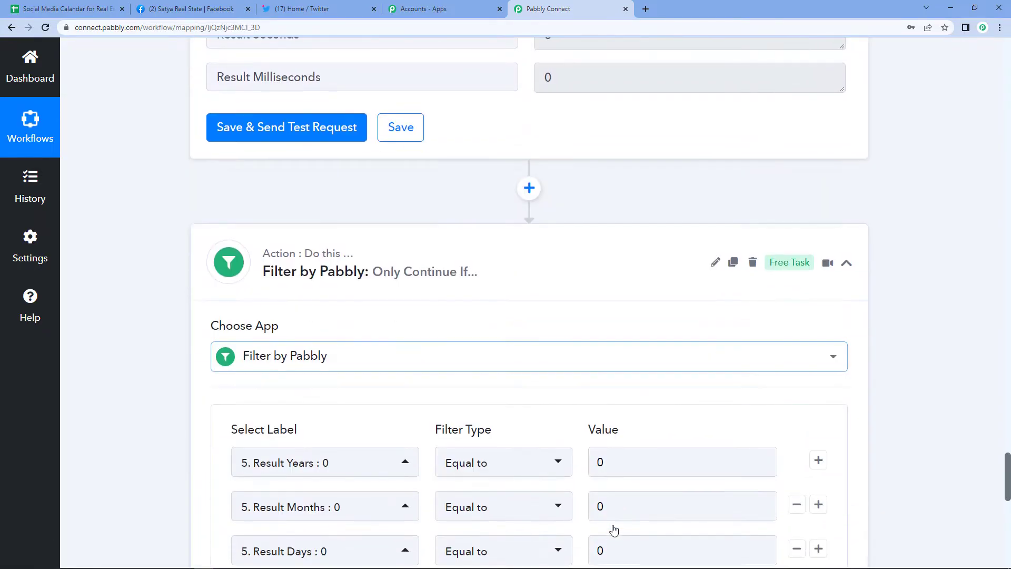
{"action": "scroll", "coordinate": [660, 503], "scroll_direction": "down", "scroll_amount": 5}
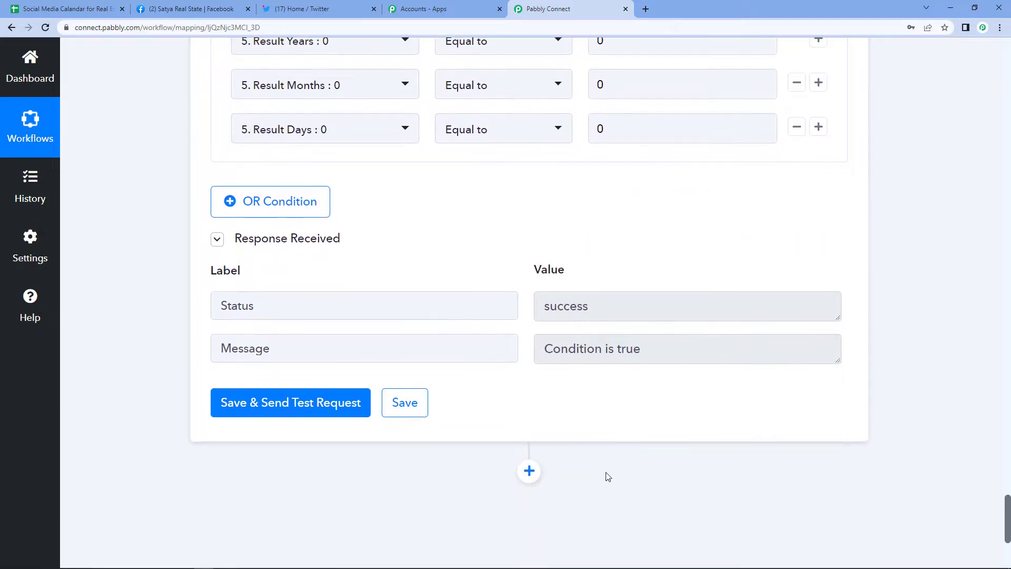
{"action": "scroll", "coordinate": [599, 454], "scroll_direction": "down", "scroll_amount": 4}
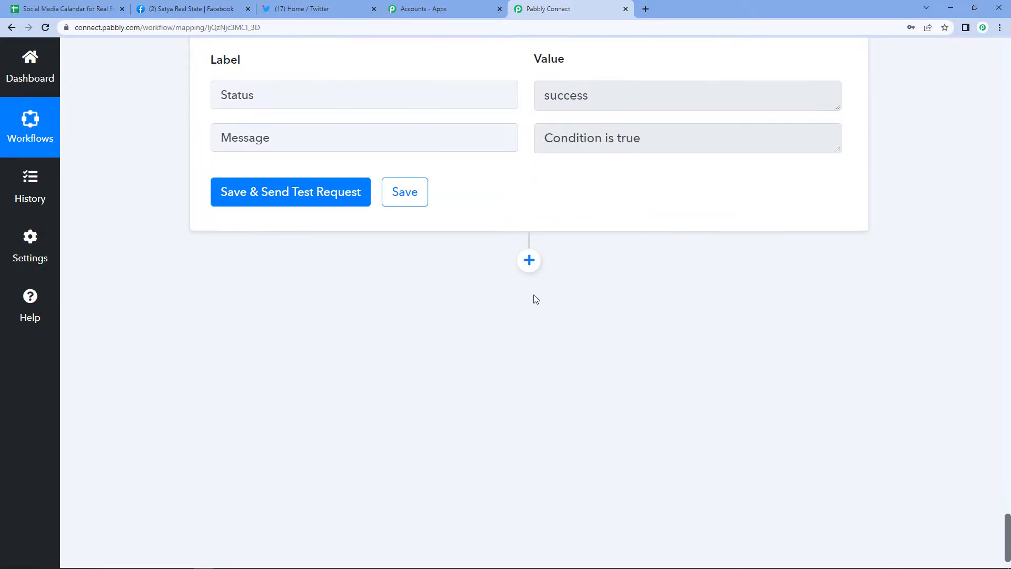
Add an action step after the filter and choose Facebook Pages as its app
{"action": "left_click", "coordinate": [529, 259]}
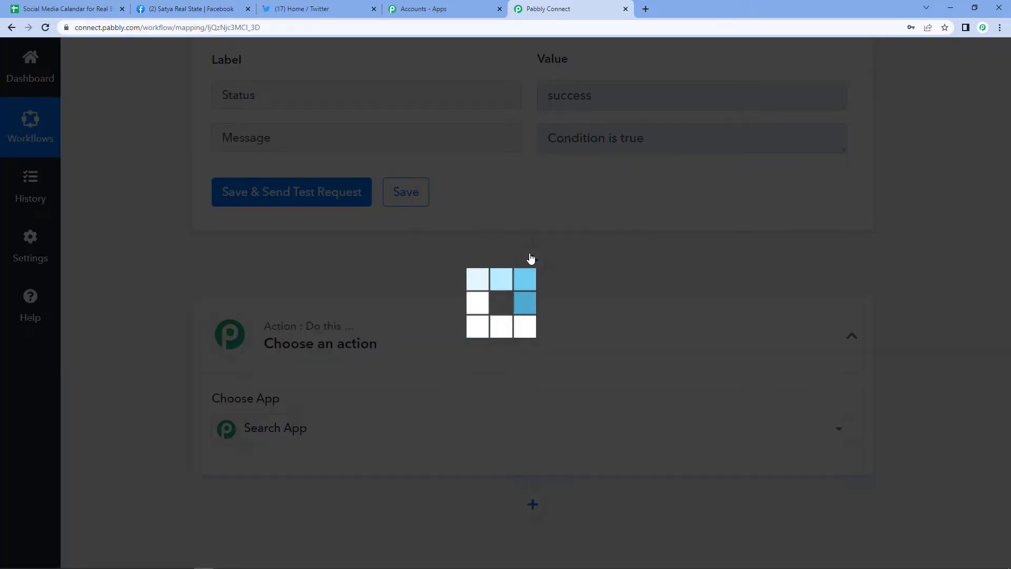
{"action": "scroll", "coordinate": [374, 426], "scroll_direction": "down", "scroll_amount": 2}
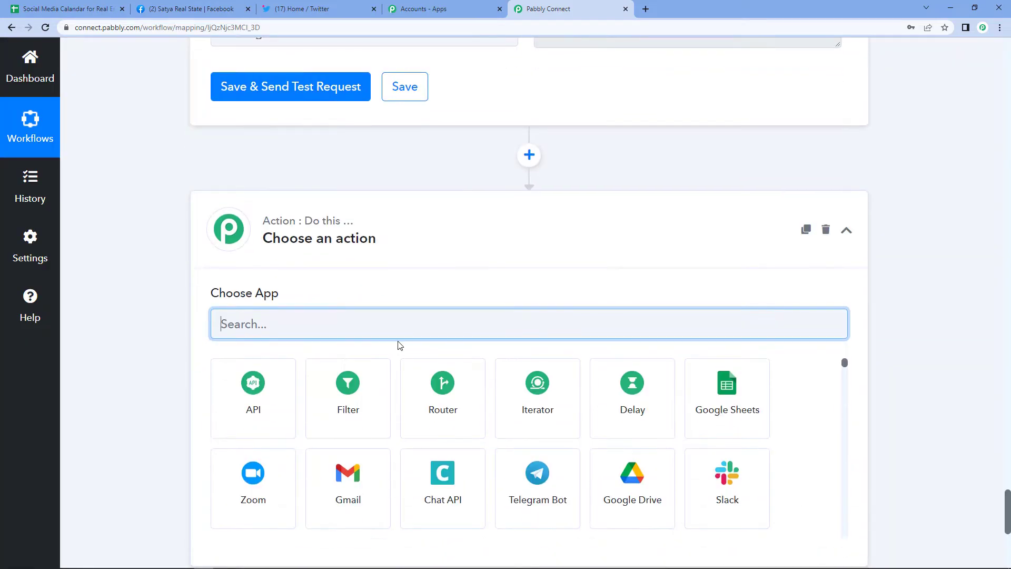
{"action": "type", "text": "facebook"}
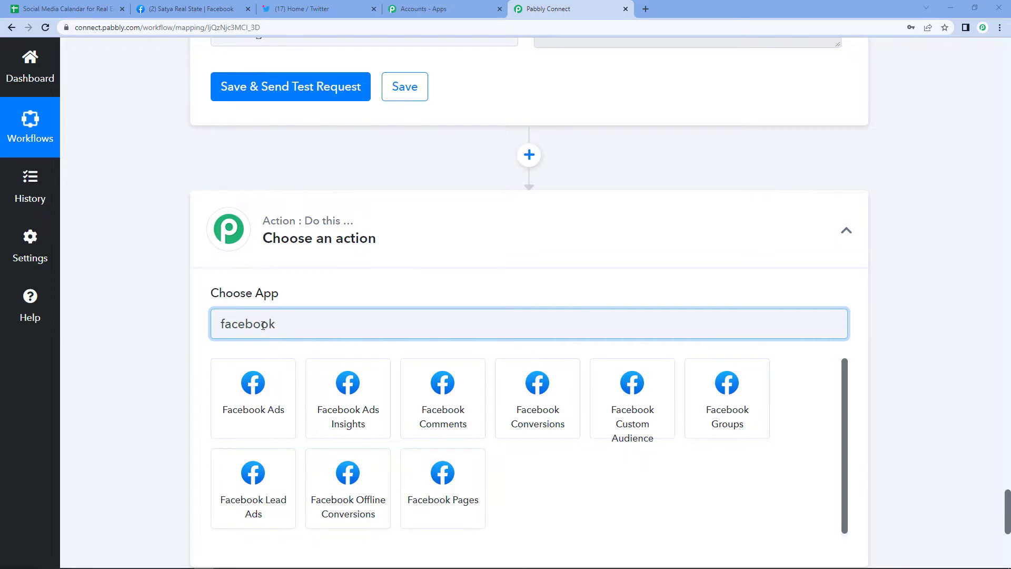
{"action": "left_click", "coordinate": [474, 479]}
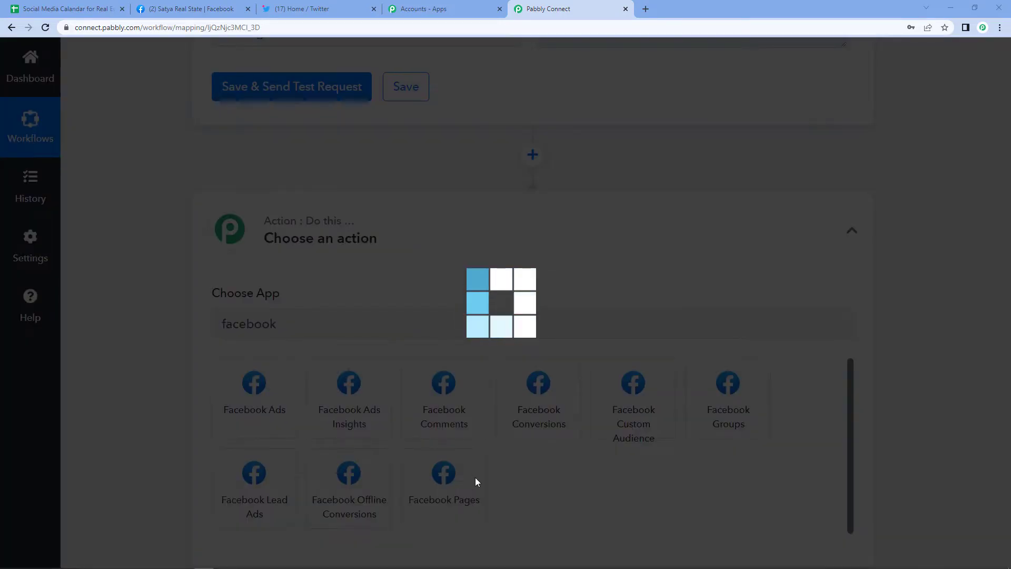
Set the Facebook Pages action event to Create Page Photo and check the Facebook post columns in the calendar sheet
{"action": "scroll", "coordinate": [400, 369], "scroll_direction": "down", "scroll_amount": 2}
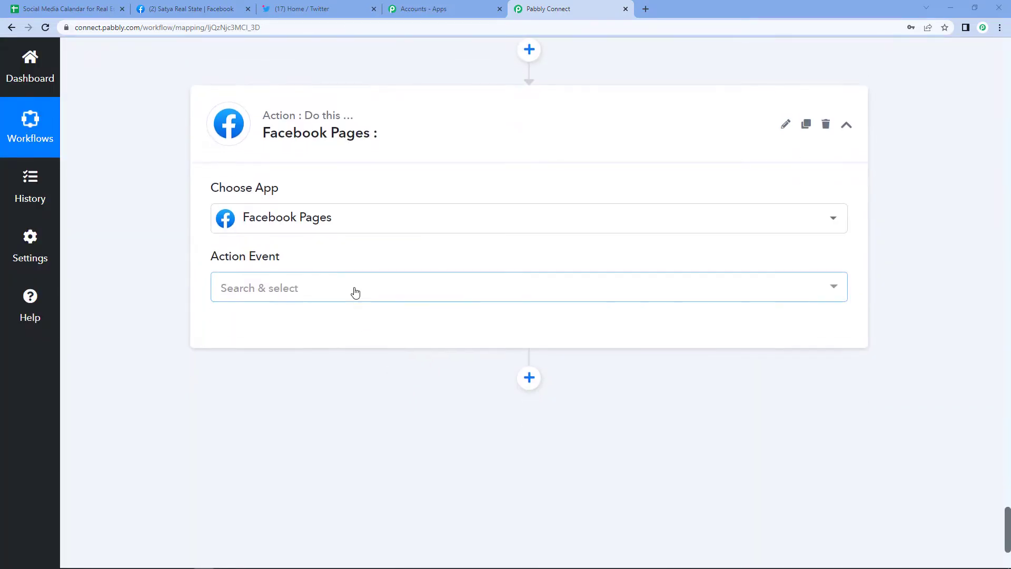
{"action": "left_click", "coordinate": [354, 291]}
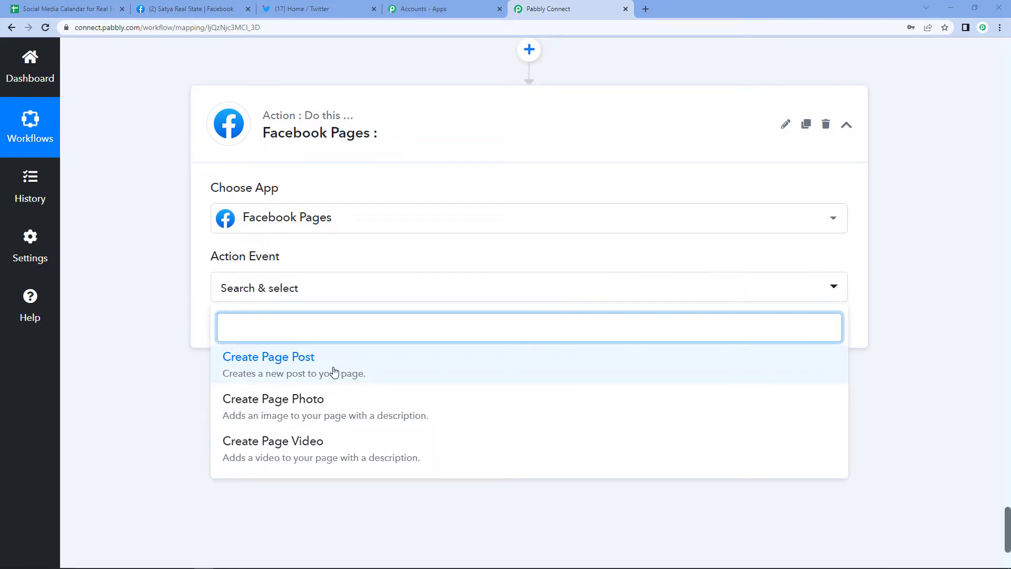
{"action": "left_click", "coordinate": [334, 412]}
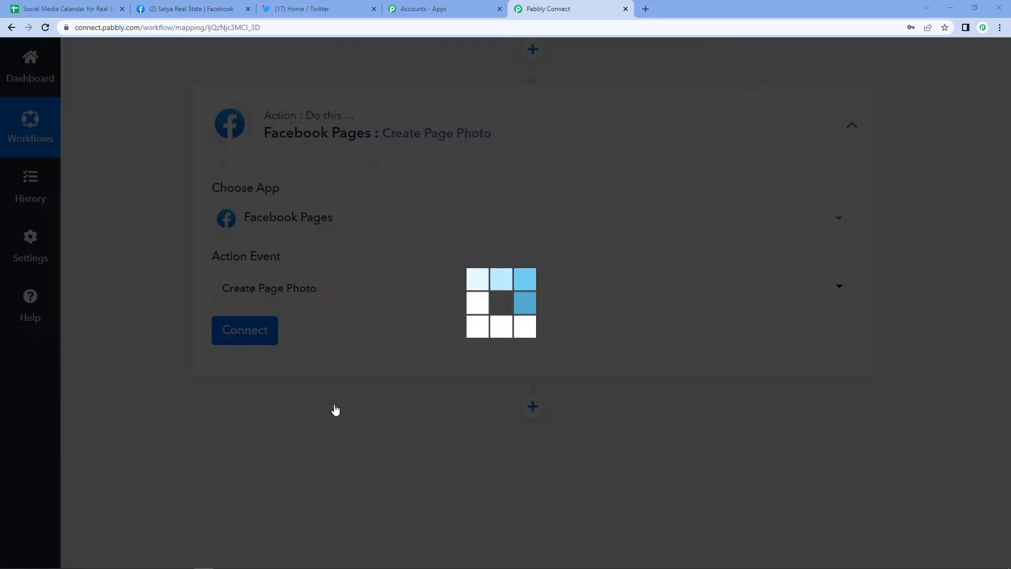
{"action": "left_click", "coordinate": [100, 9]}
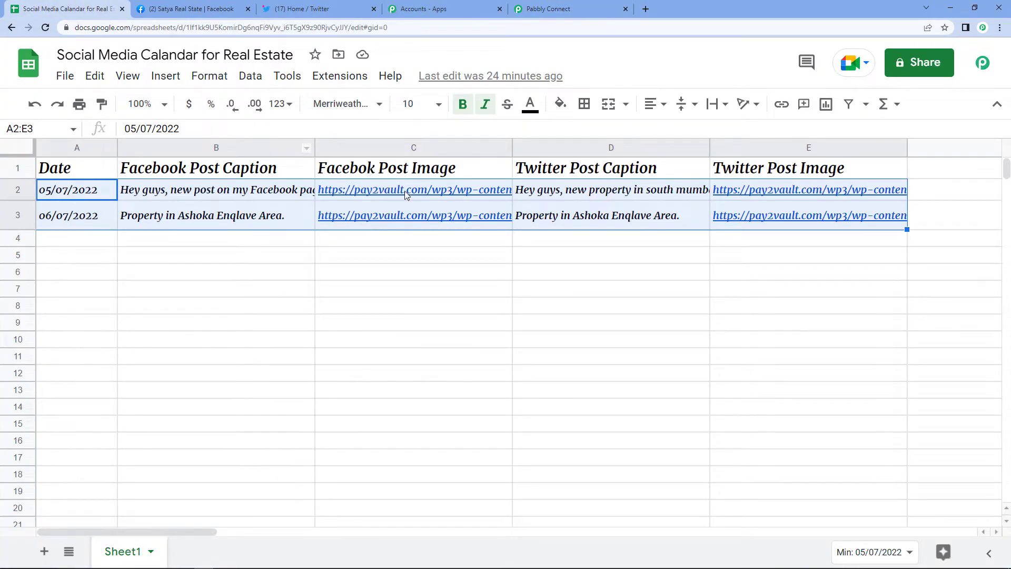
{"action": "left_click", "coordinate": [559, 9]}
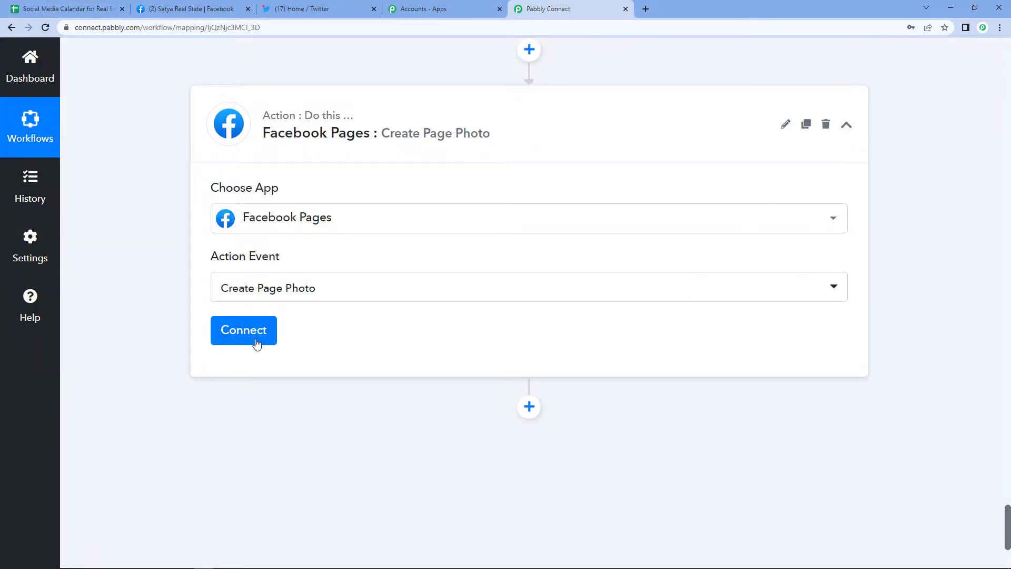
Connect the Facebook Pages action through a new connection and complete its authorization
{"action": "left_click", "coordinate": [250, 342]}
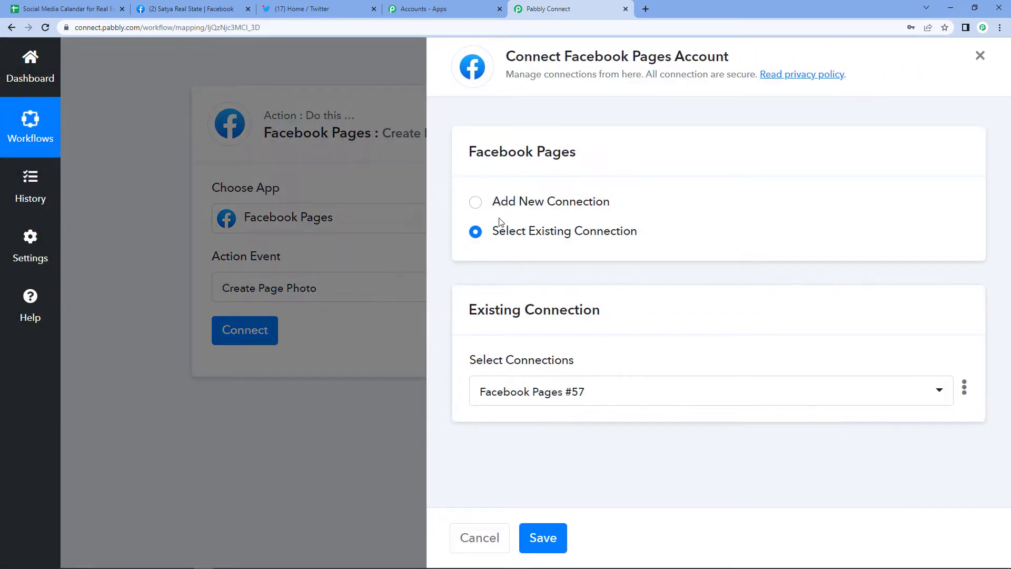
{"action": "left_click", "coordinate": [498, 201]}
{"action": "left_click", "coordinate": [538, 374]}
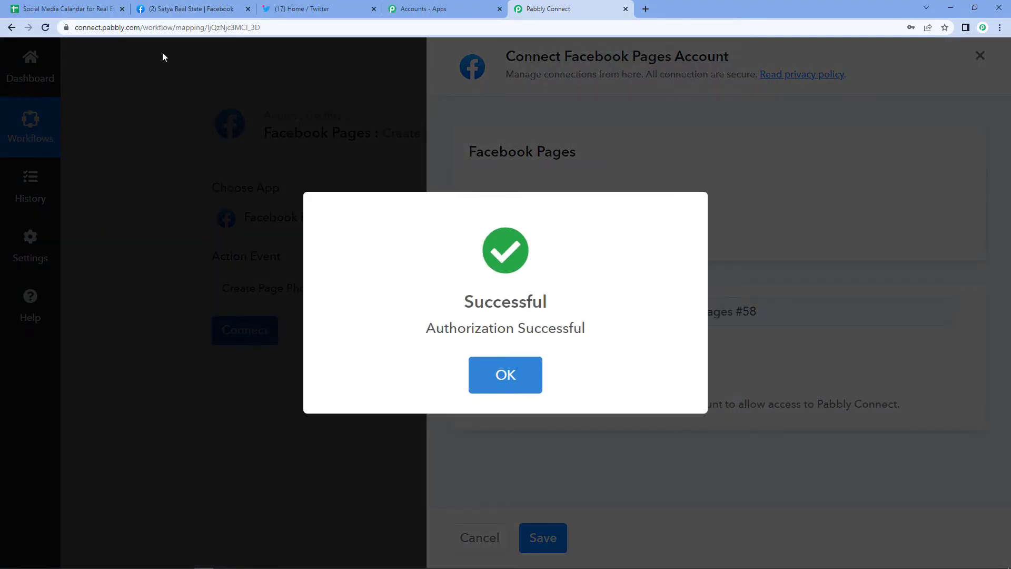
{"action": "key", "text": "Return"}
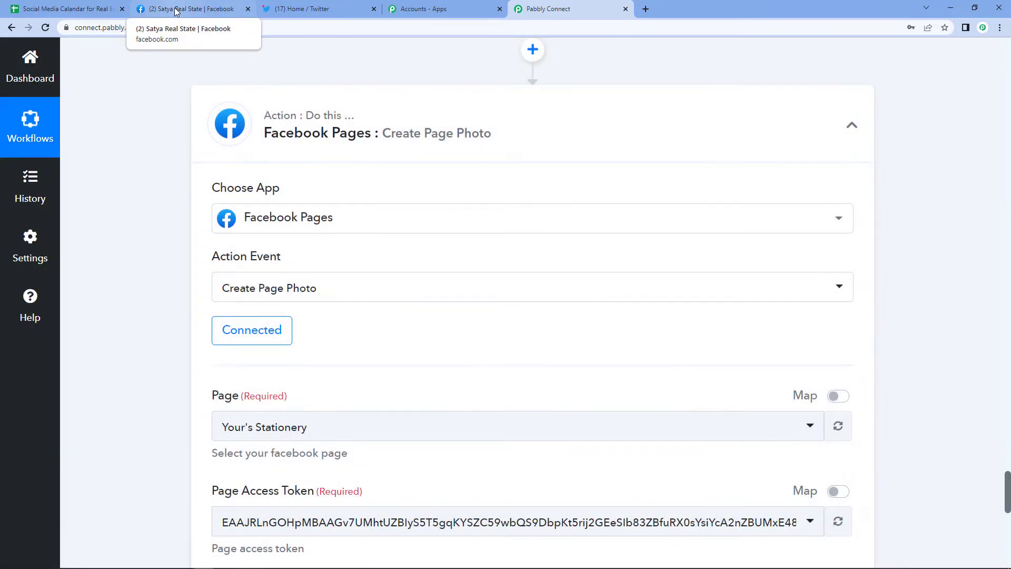
Check the business page's name on Facebook, and set the action's Page to Satya Real State
{"action": "scroll", "coordinate": [449, 363], "scroll_direction": "down", "scroll_amount": 3}
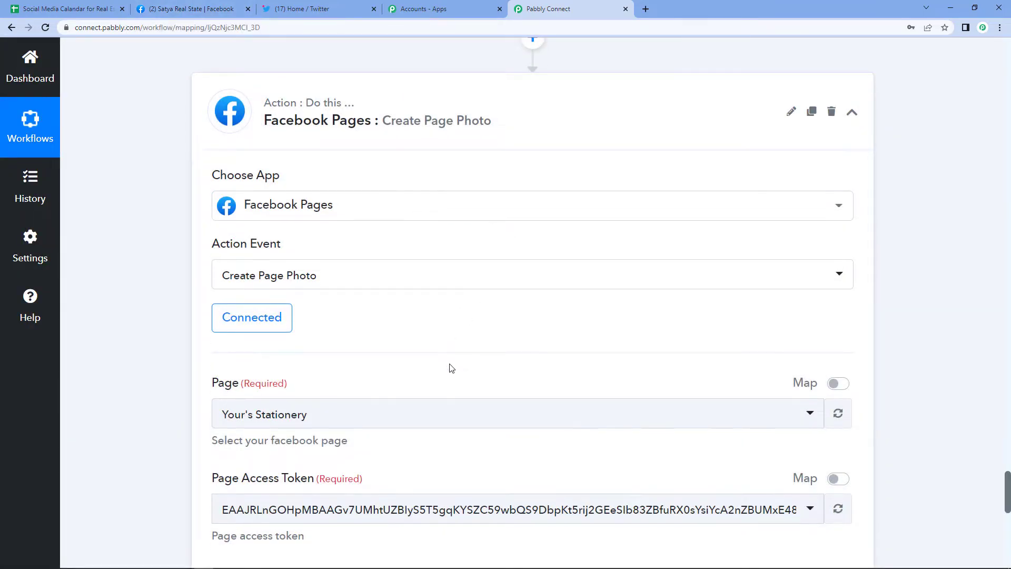
{"action": "left_click", "coordinate": [431, 272]}
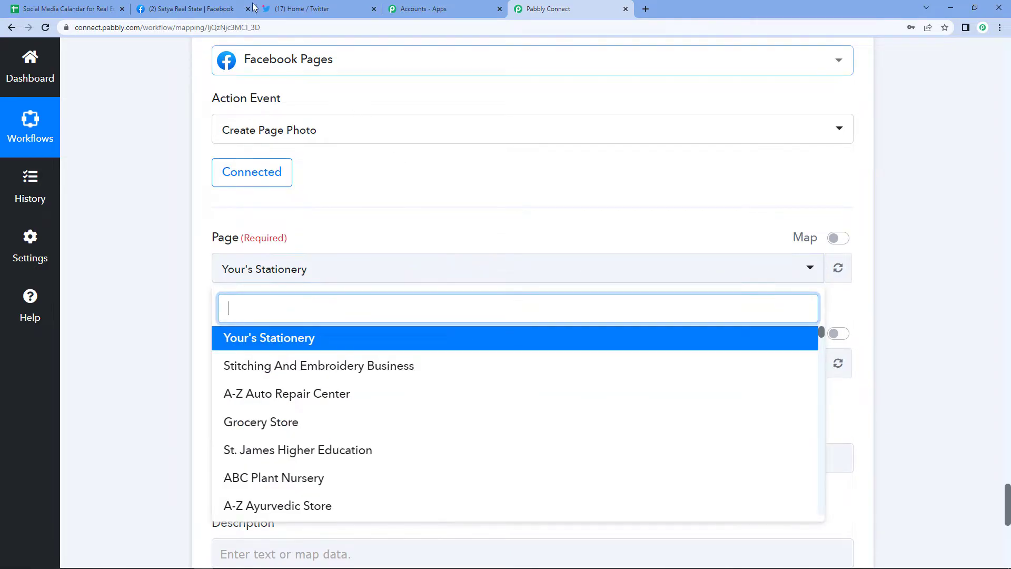
{"action": "left_click", "coordinate": [211, 9]}
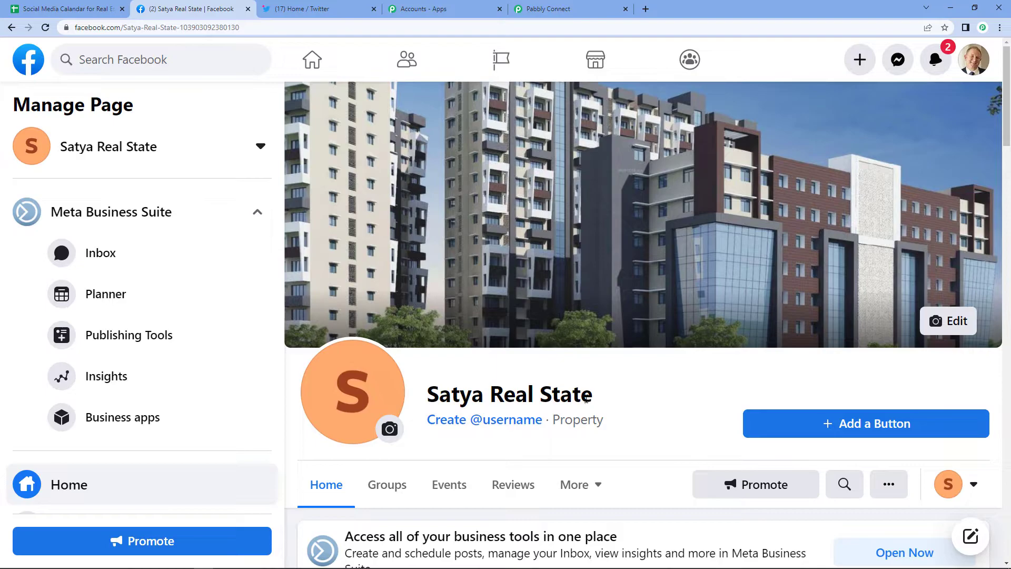
{"action": "left_click", "coordinate": [552, 7]}
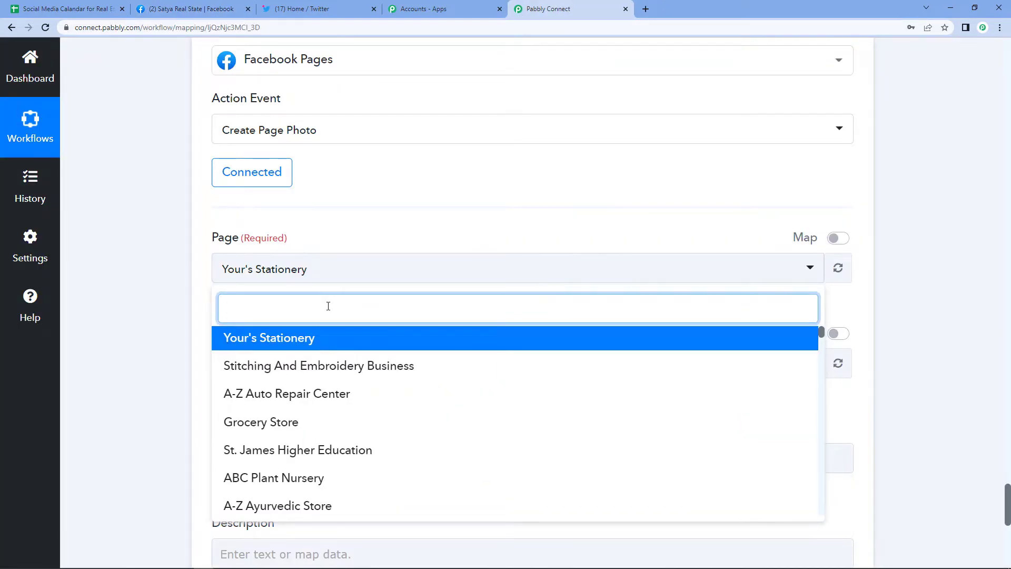
{"action": "type", "text": "satya"}
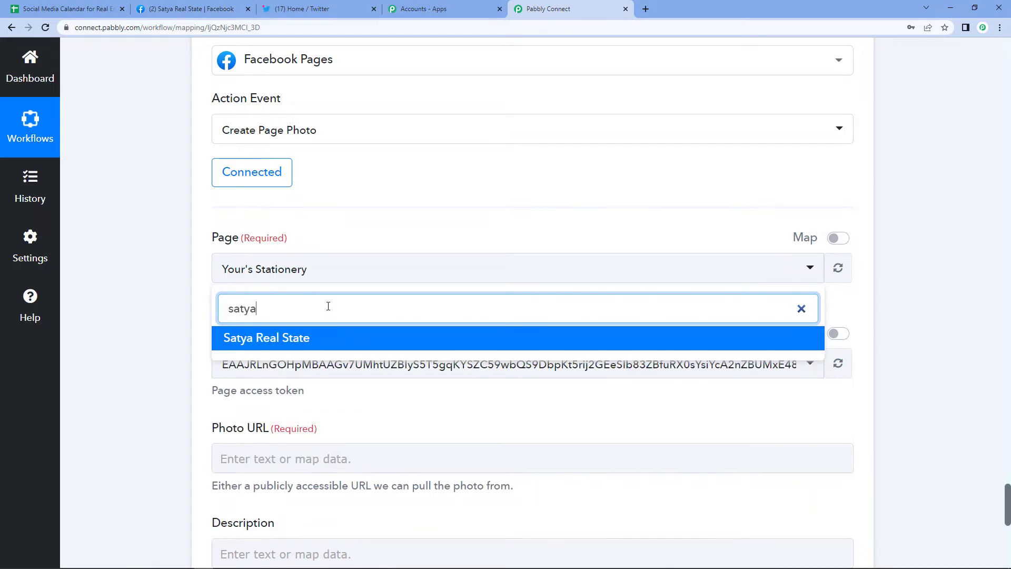
{"action": "left_click", "coordinate": [350, 338]}
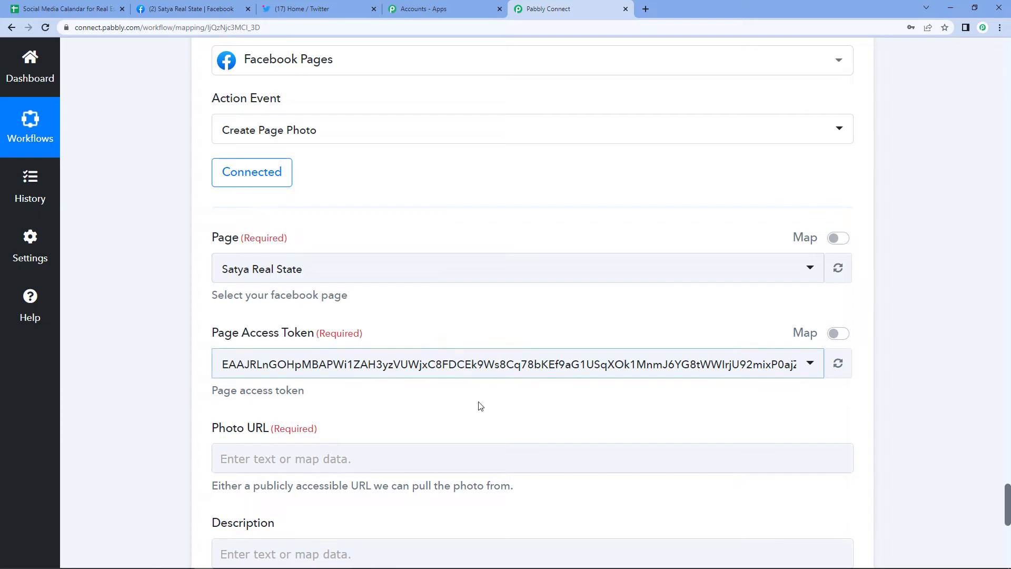
Map the Photo URL to the Facebok Post Image value from the step 3 Iterator by Pabbly
{"action": "scroll", "coordinate": [410, 405], "scroll_direction": "down", "scroll_amount": 3}
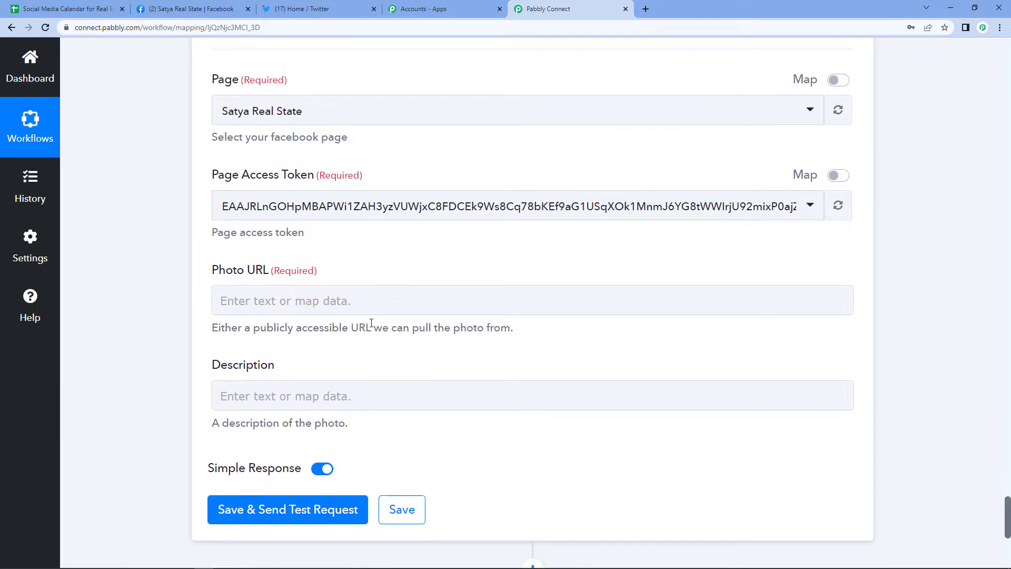
{"action": "left_click", "coordinate": [377, 301]}
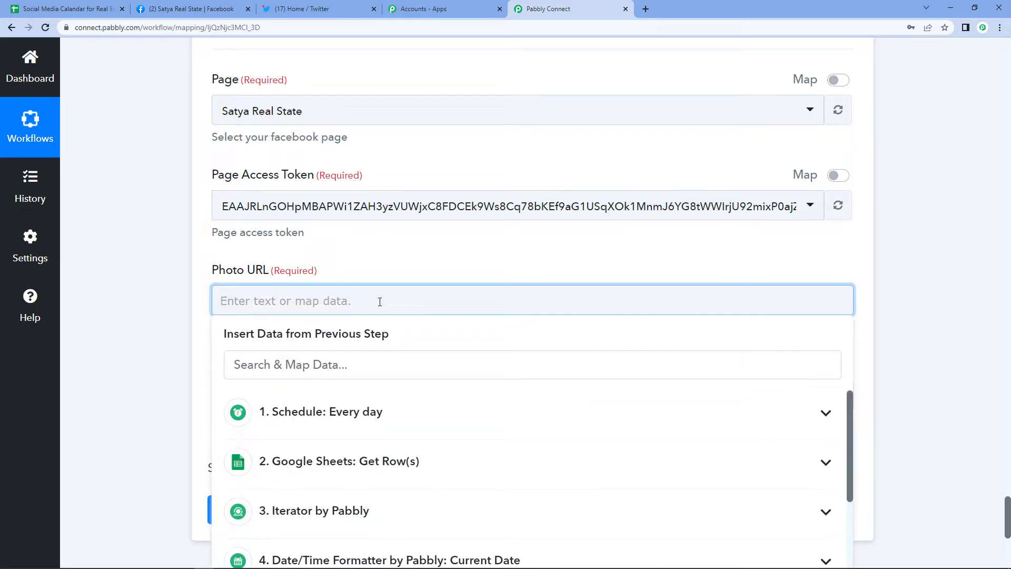
{"action": "scroll", "coordinate": [424, 476], "scroll_direction": "down", "scroll_amount": 1}
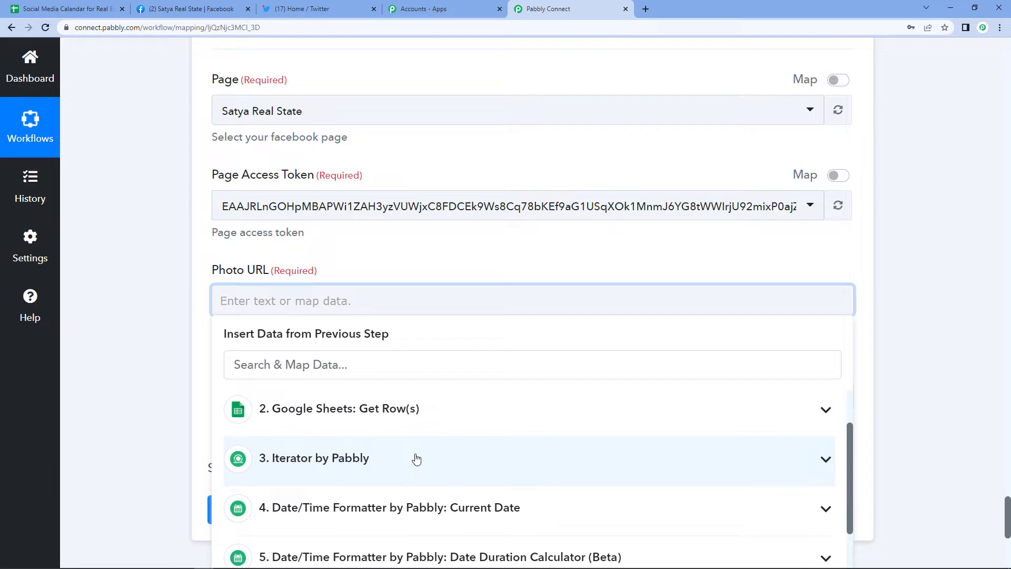
{"action": "left_click", "coordinate": [416, 459]}
{"action": "scroll", "coordinate": [416, 463], "scroll_direction": "down", "scroll_amount": 1}
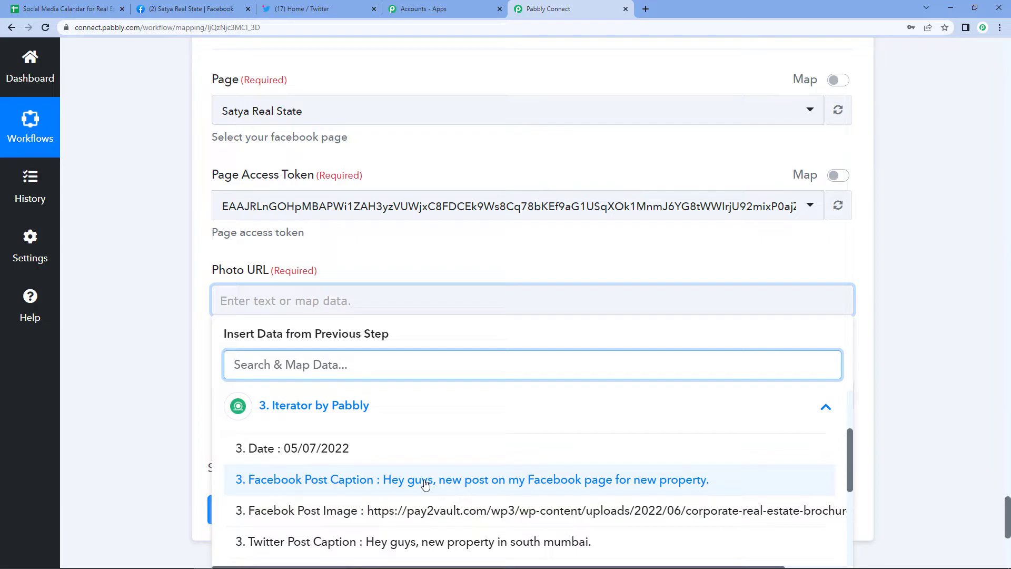
{"action": "scroll", "coordinate": [424, 481], "scroll_direction": "down", "scroll_amount": 1}
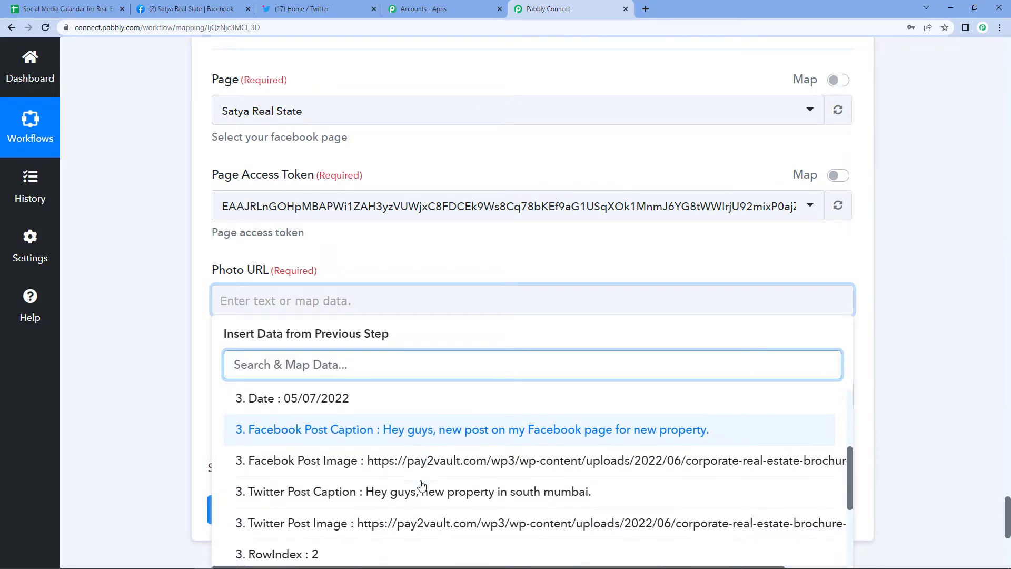
{"action": "left_click", "coordinate": [363, 459]}
{"action": "left_click", "coordinate": [412, 367]}
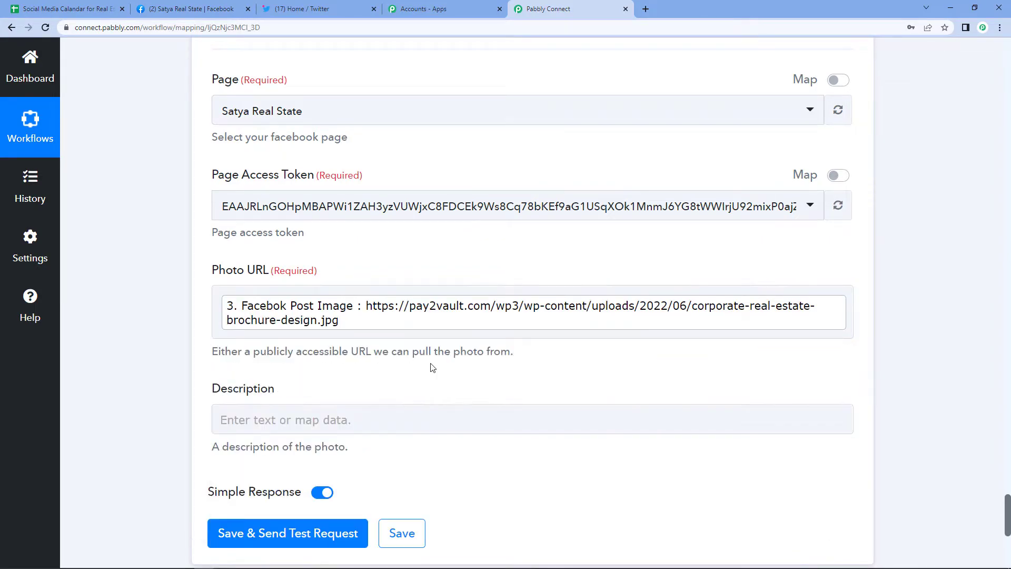
Map the photo Description to the Facebook Post Caption value from the step 3 Iterator by Pabbly
{"action": "scroll", "coordinate": [461, 376], "scroll_direction": "down", "scroll_amount": 1}
{"action": "scroll", "coordinate": [461, 375], "scroll_direction": "down", "scroll_amount": 1}
{"action": "left_click", "coordinate": [374, 313]}
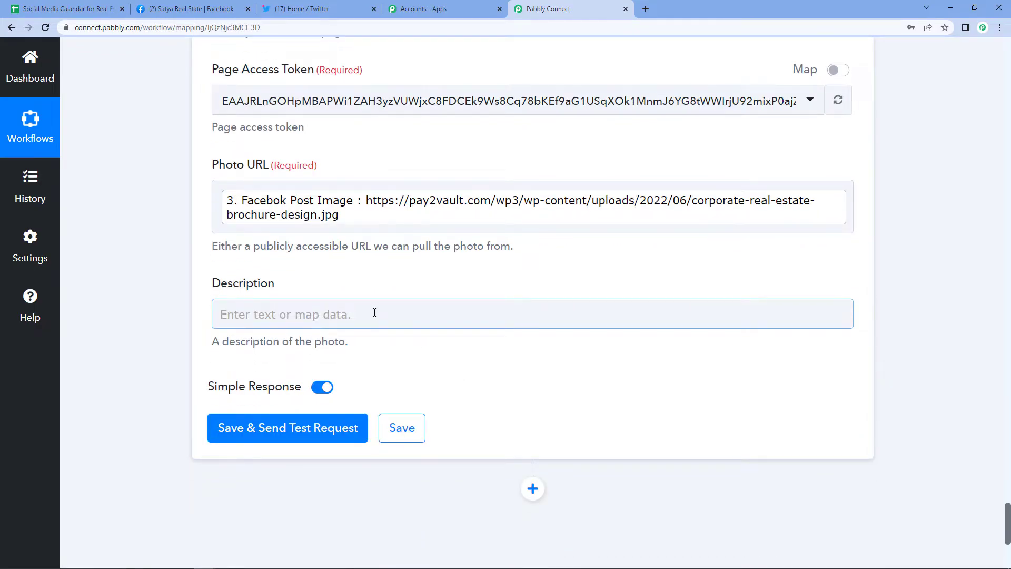
{"action": "left_click", "coordinate": [374, 312]}
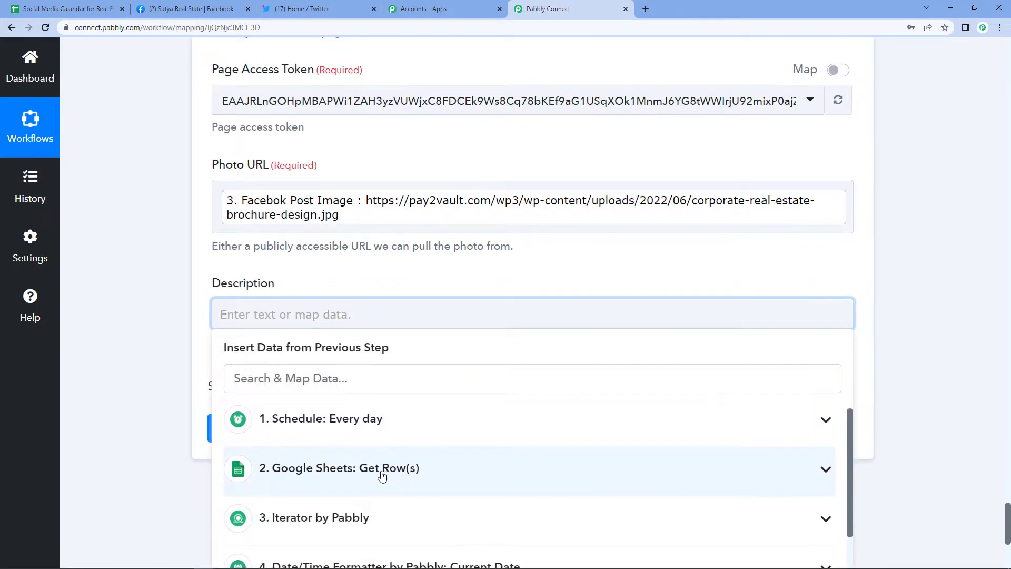
{"action": "scroll", "coordinate": [370, 441], "scroll_direction": "down", "scroll_amount": 2}
{"action": "left_click", "coordinate": [370, 433]}
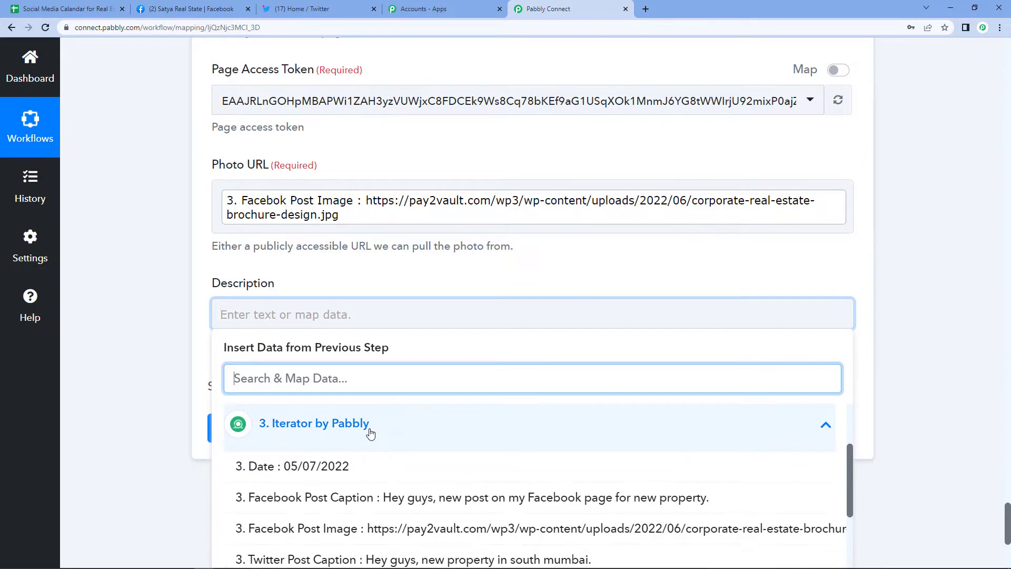
{"action": "left_click", "coordinate": [350, 498]}
{"action": "left_click", "coordinate": [424, 276]}
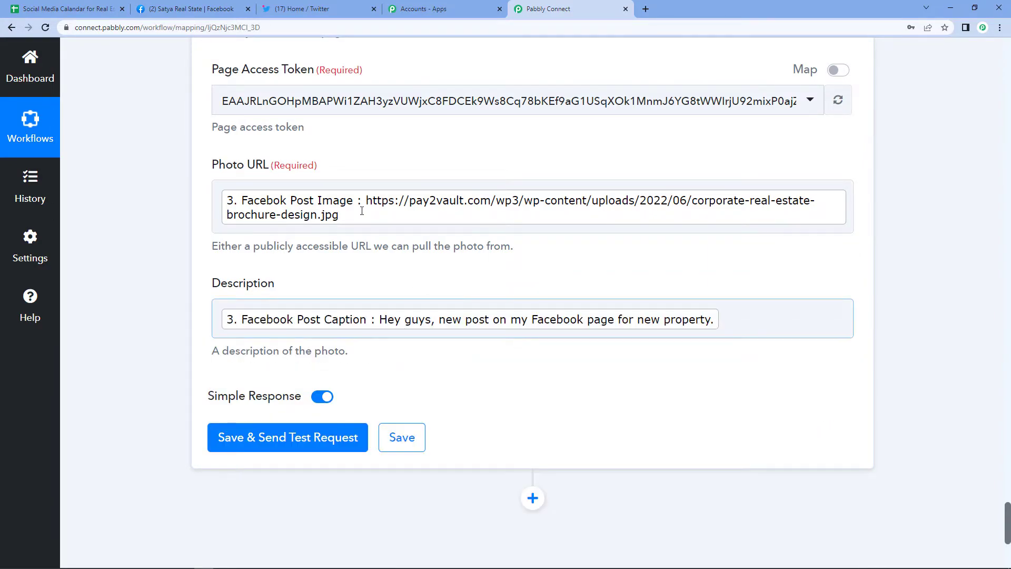
Save the Facebook Pages action with a test request, then reload the Satya Real State page and check the published post
{"action": "left_click", "coordinate": [309, 445]}
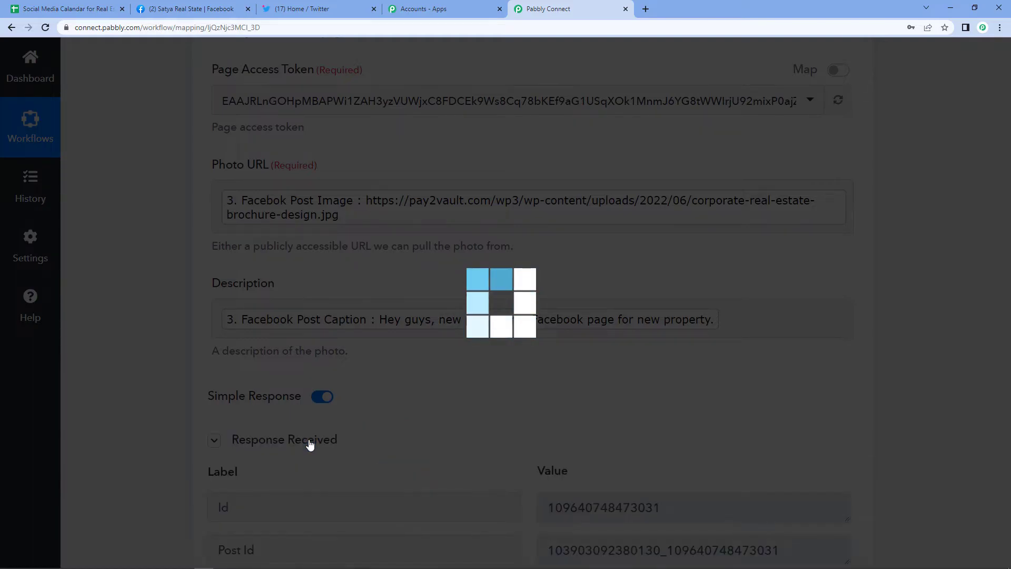
{"action": "scroll", "coordinate": [350, 463], "scroll_direction": "down", "scroll_amount": 2}
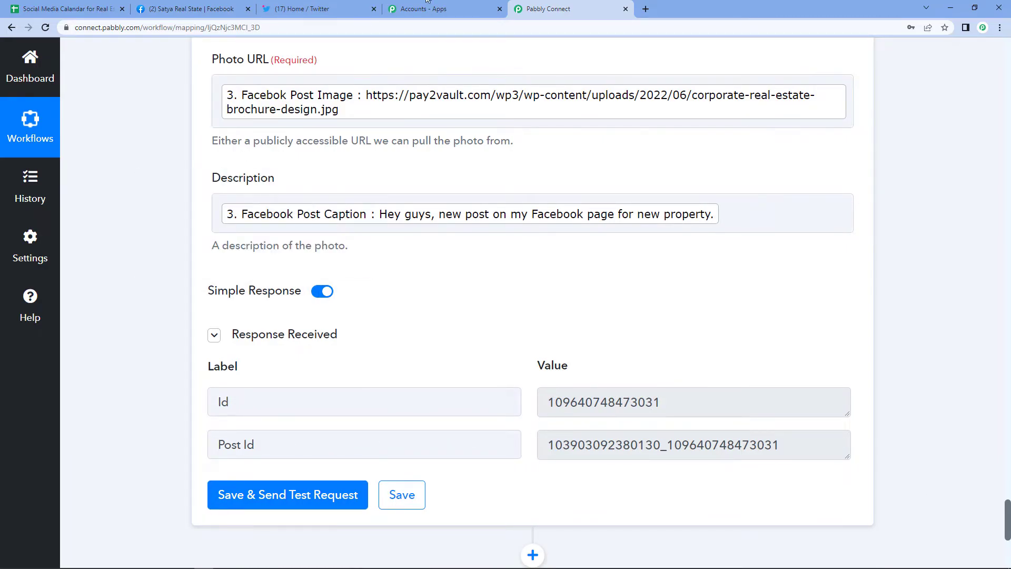
{"action": "left_click", "coordinate": [160, 6]}
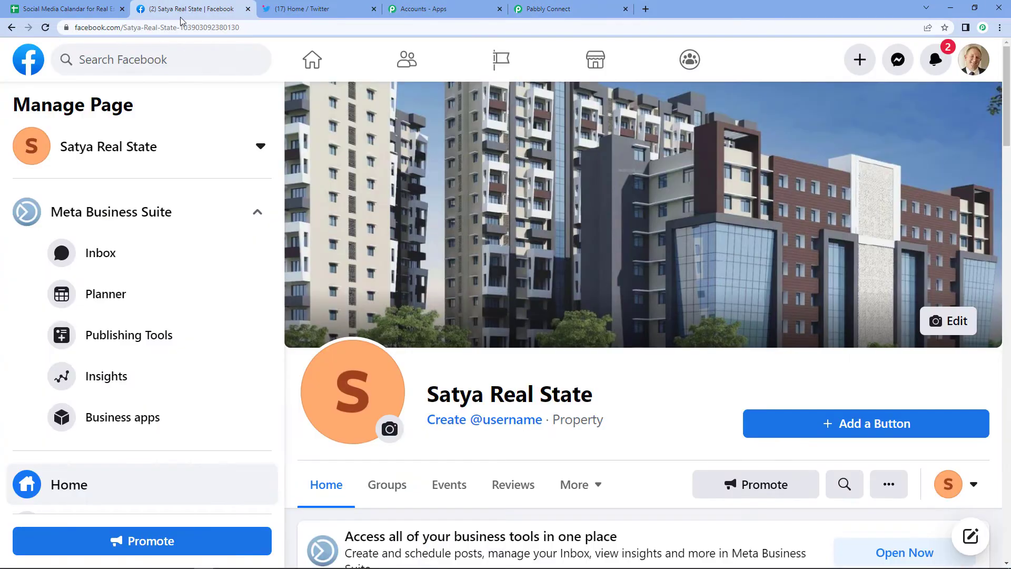
{"action": "left_click", "coordinate": [43, 29]}
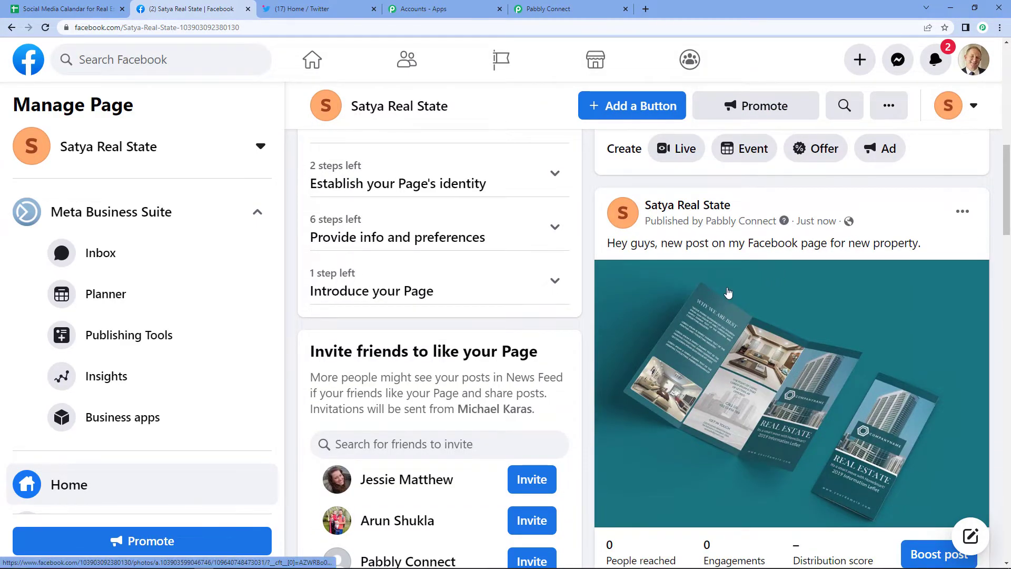
{"action": "scroll", "coordinate": [669, 349], "scroll_direction": "down", "scroll_amount": 2}
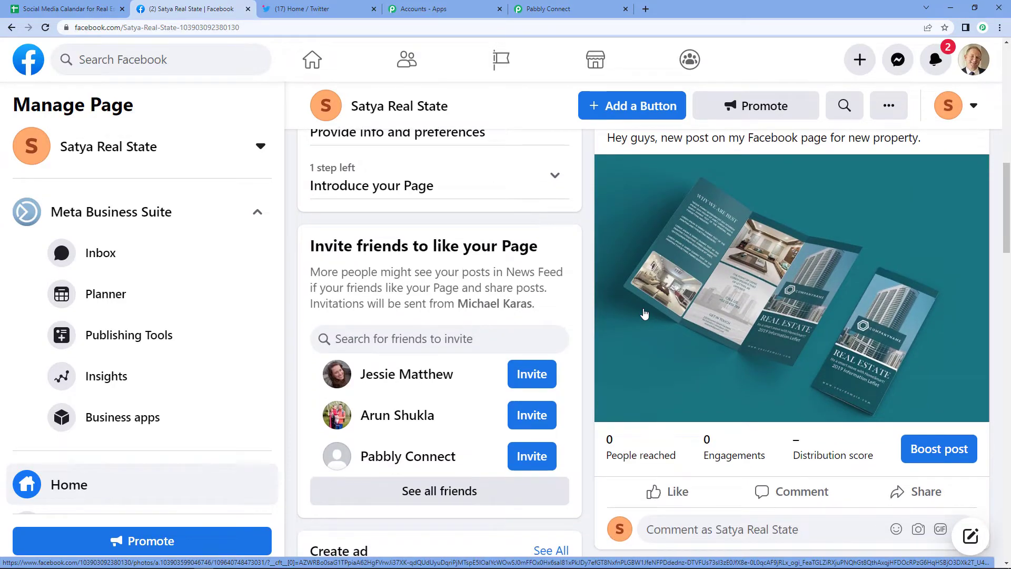
{"action": "left_click", "coordinate": [548, 9]}
{"action": "left_click", "coordinate": [514, 320]}
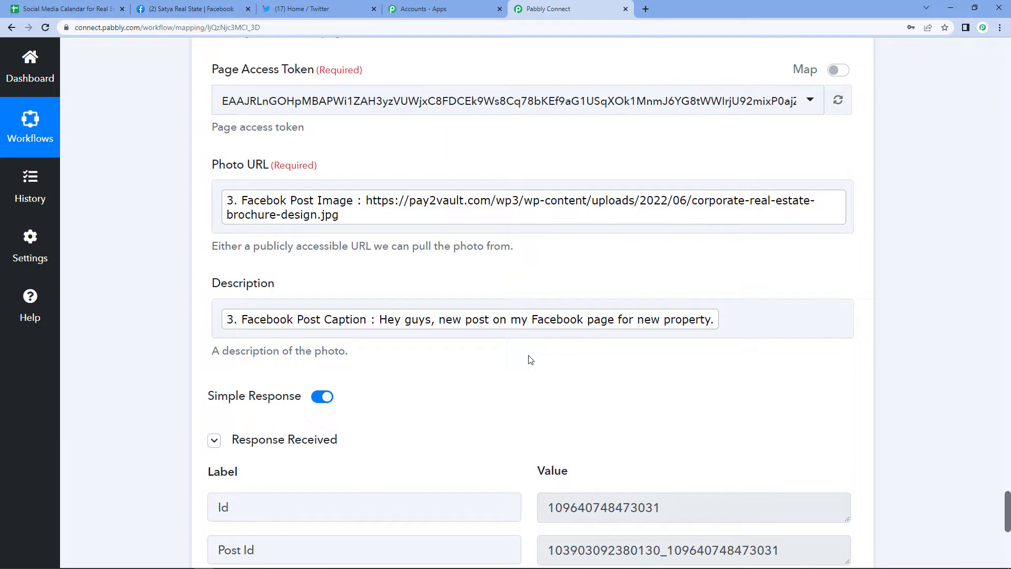
Add an action step after Facebook Pages using Twitter with the Create Tweet with Media event
{"action": "scroll", "coordinate": [530, 358], "scroll_direction": "down", "scroll_amount": 4}
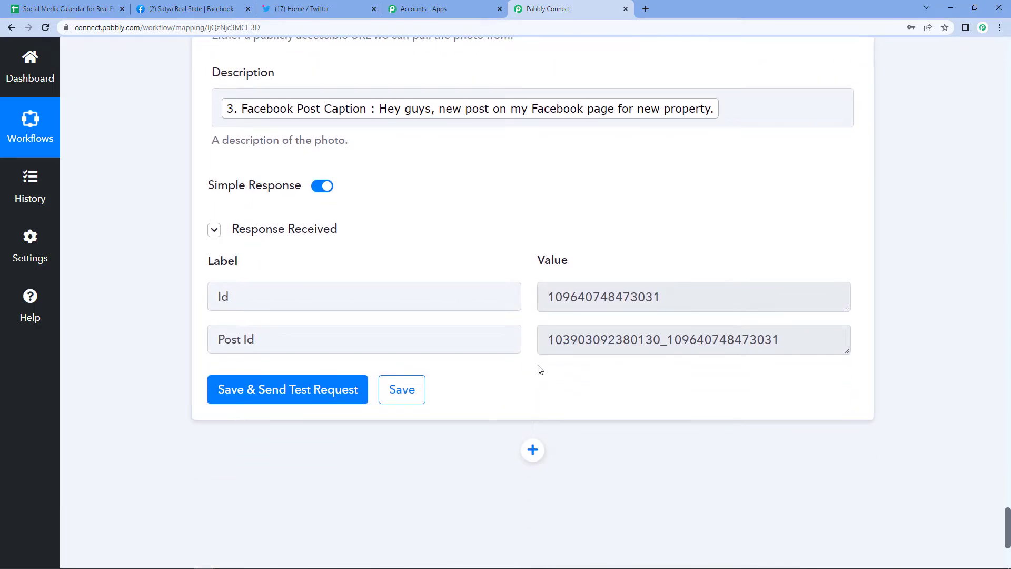
{"action": "left_click", "coordinate": [532, 449]}
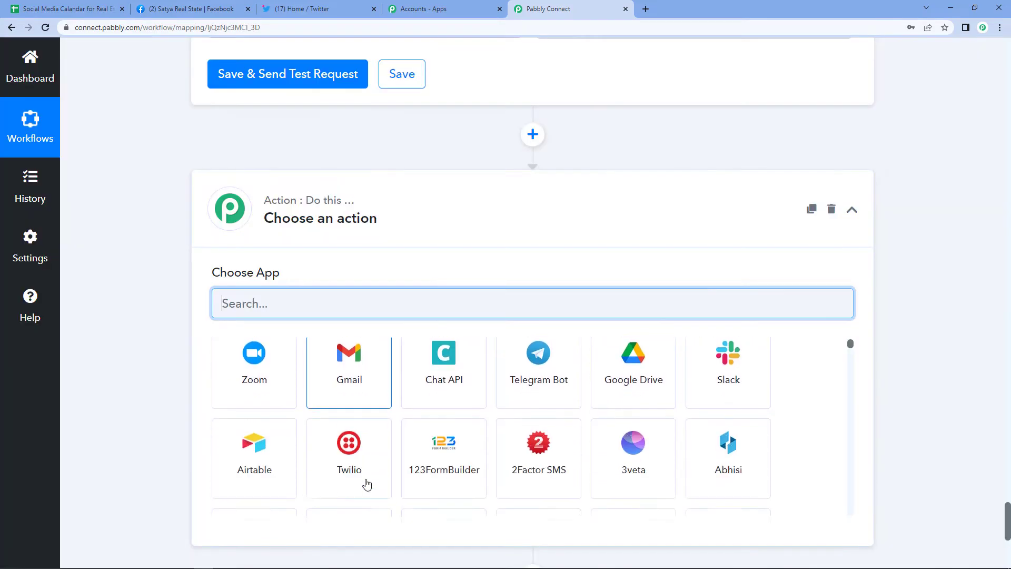
{"action": "type", "text": "w"}
{"action": "key", "text": "BackSpace"}
{"action": "type", "text": "twi"}
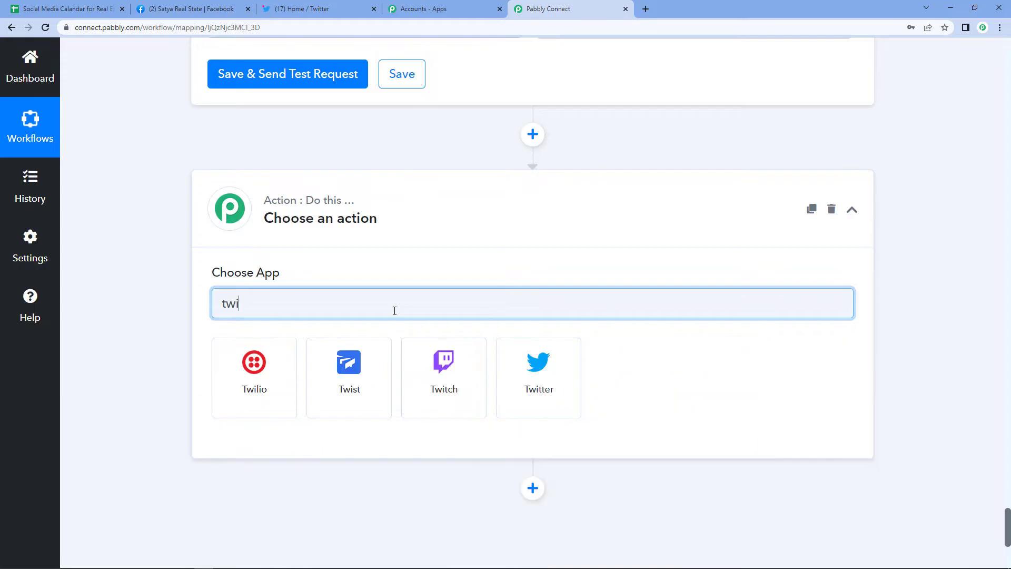
{"action": "left_click", "coordinate": [520, 404]}
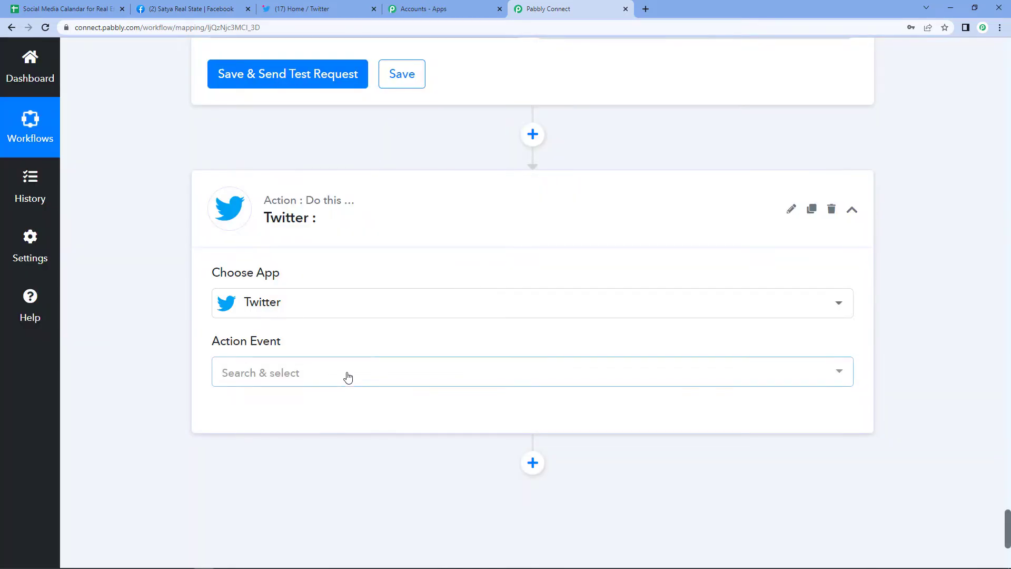
{"action": "left_click", "coordinate": [347, 374]}
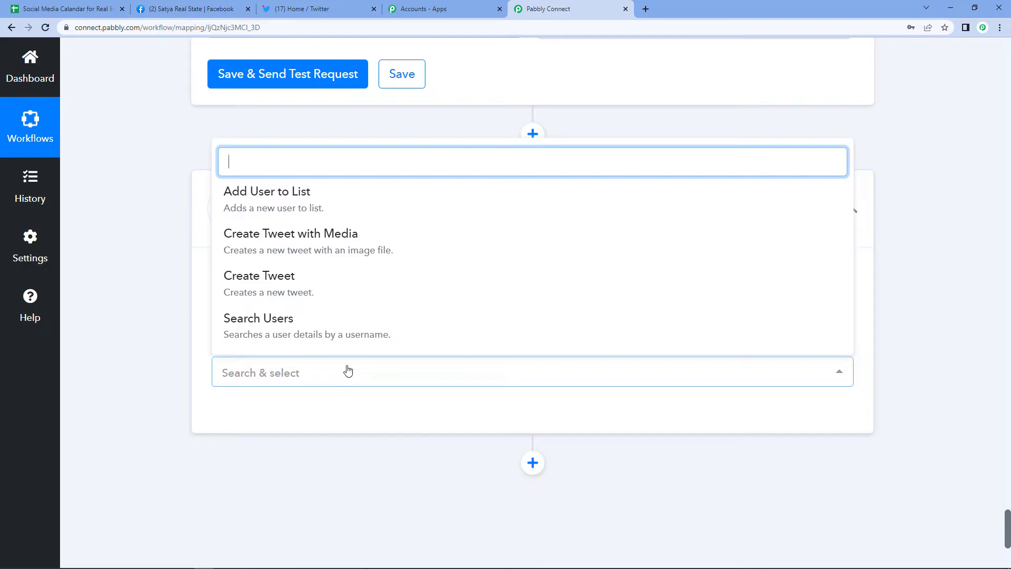
{"action": "left_click", "coordinate": [332, 246]}
Connect the Twitter action through a new connection and authorize Pabbly Connect to access the account
{"action": "left_click", "coordinate": [241, 423]}
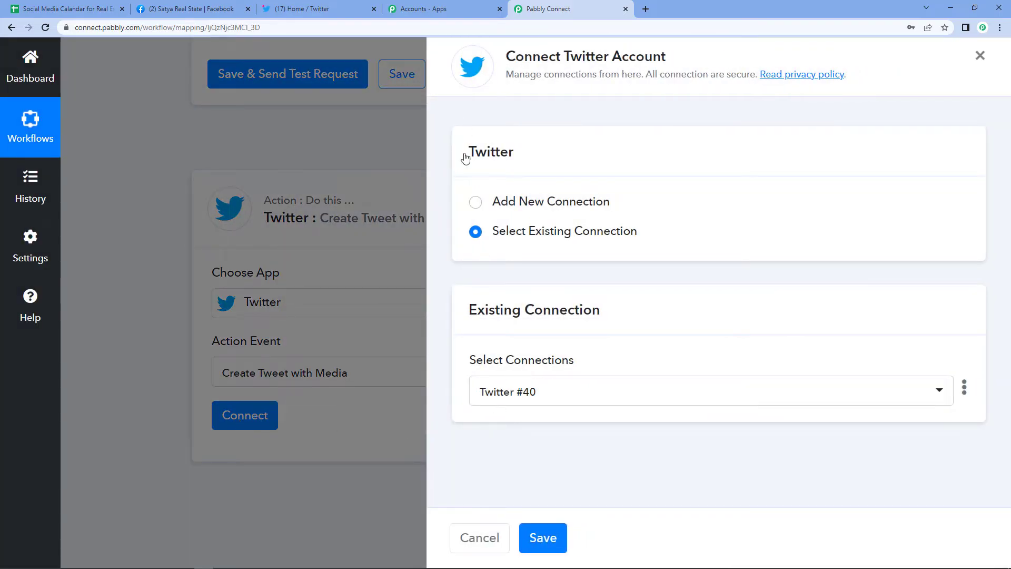
{"action": "left_click", "coordinate": [475, 202]}
{"action": "left_click", "coordinate": [529, 375]}
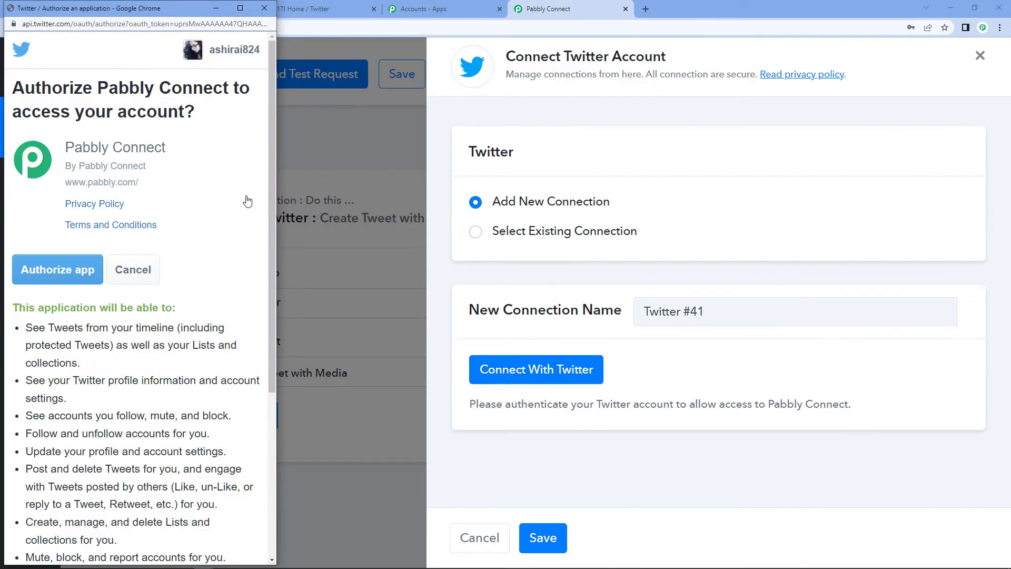
{"action": "scroll", "coordinate": [221, 350], "scroll_direction": "down", "scroll_amount": 4}
{"action": "scroll", "coordinate": [158, 316], "scroll_direction": "up", "scroll_amount": 3}
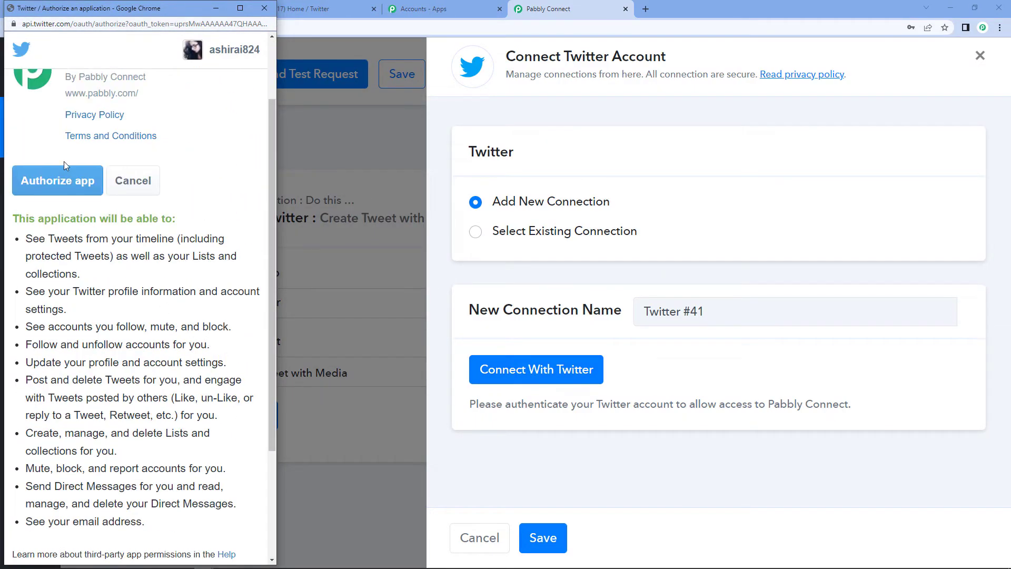
{"action": "left_click", "coordinate": [68, 191]}
{"action": "left_click", "coordinate": [68, 192]}
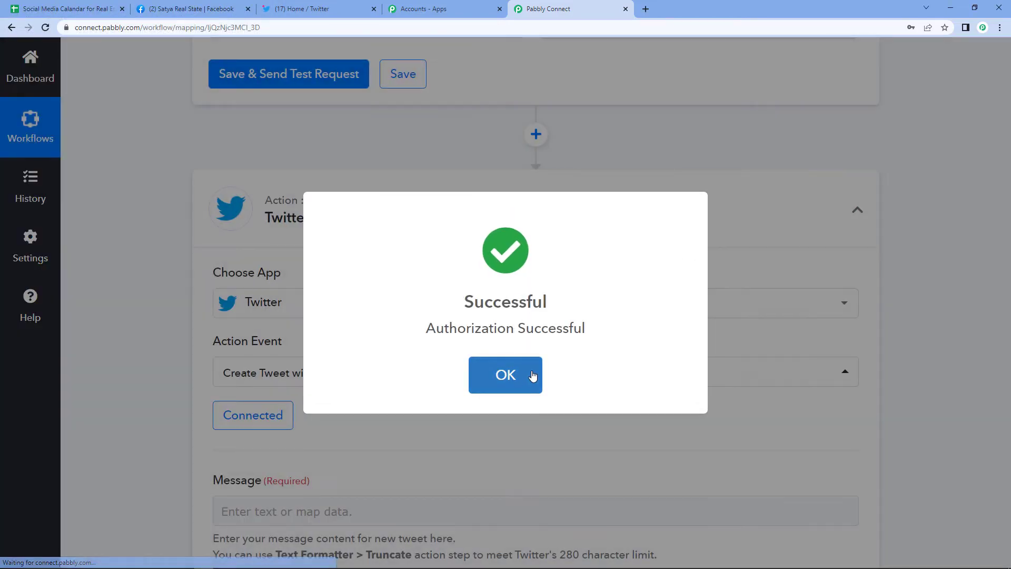
{"action": "left_click", "coordinate": [528, 377]}
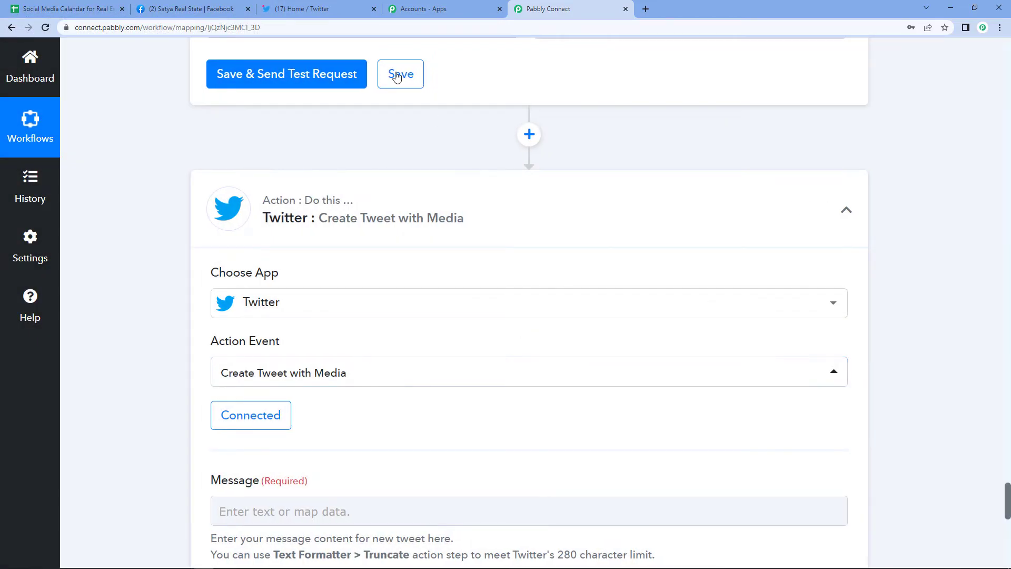
Map the Twitter action's Message to the Twitter Post Caption value from the step 3 Iterator by Pabbly
{"action": "scroll", "coordinate": [433, 421], "scroll_direction": "down", "scroll_amount": 3}
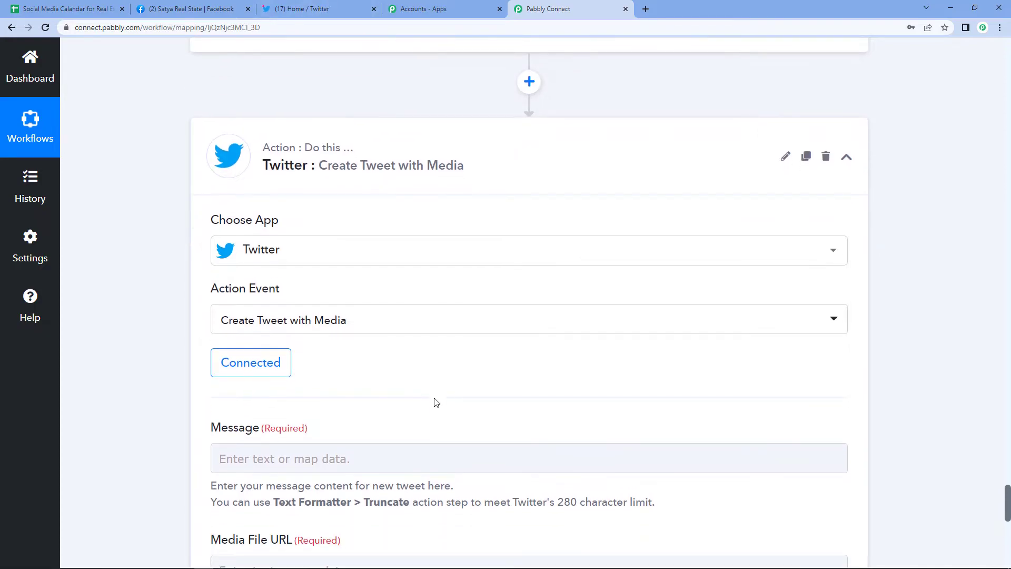
{"action": "scroll", "coordinate": [294, 369], "scroll_direction": "down", "scroll_amount": 1}
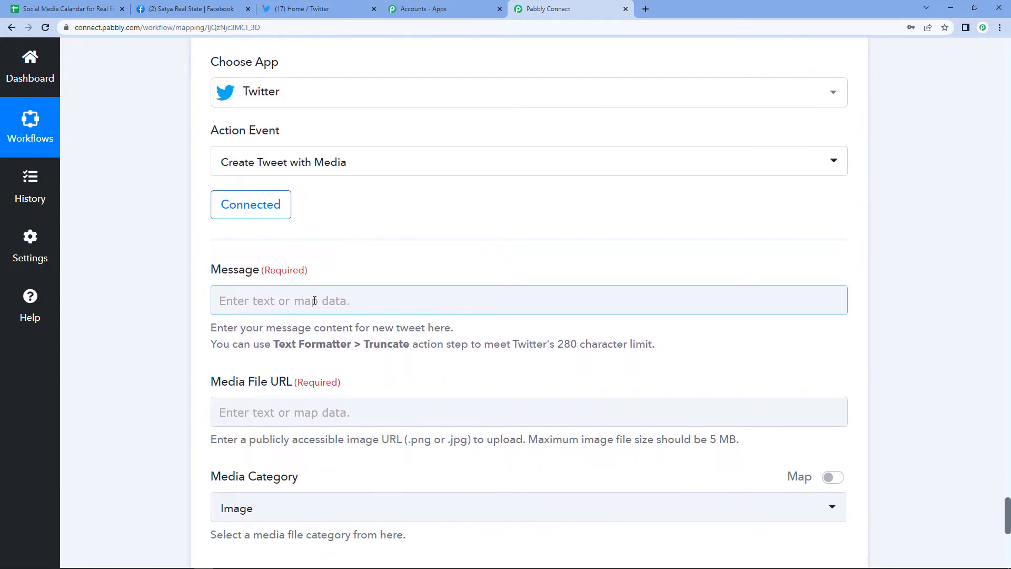
{"action": "left_click", "coordinate": [314, 300]}
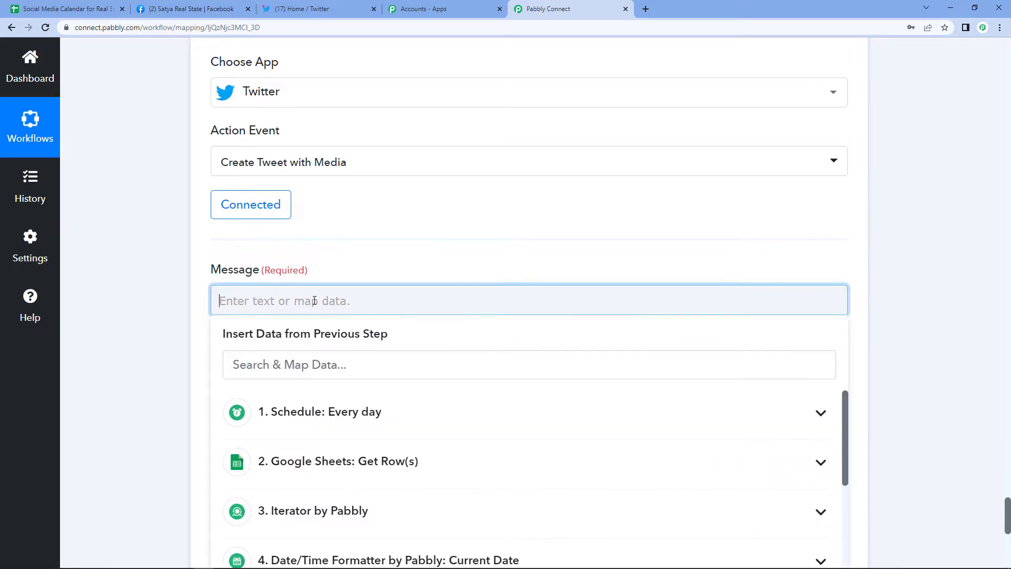
{"action": "scroll", "coordinate": [339, 421], "scroll_direction": "down", "scroll_amount": 1}
{"action": "left_click", "coordinate": [341, 474]}
{"action": "scroll", "coordinate": [341, 474], "scroll_direction": "down", "scroll_amount": 2}
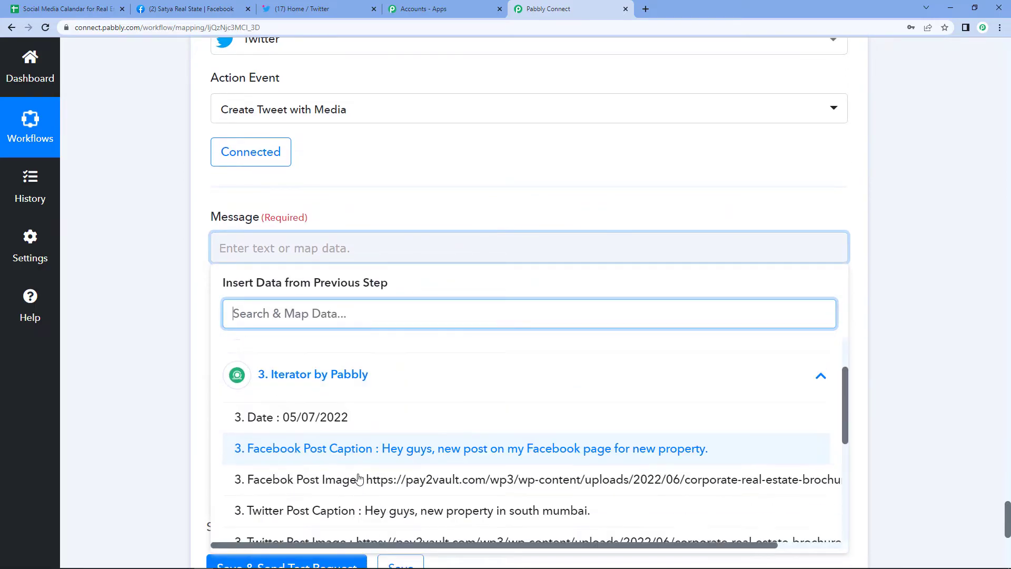
{"action": "left_click", "coordinate": [404, 496]}
{"action": "left_click", "coordinate": [373, 176]}
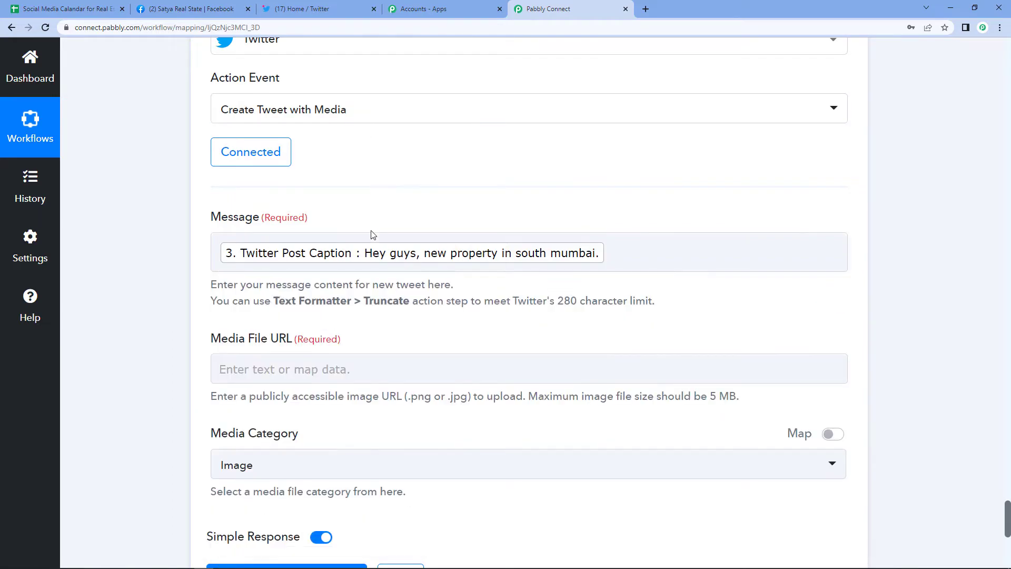
Map the Media File URL to the Twitter Post Image value from the step 3 Iterator by Pabbly
{"action": "scroll", "coordinate": [380, 254], "scroll_direction": "down", "scroll_amount": 2}
{"action": "left_click", "coordinate": [306, 265]}
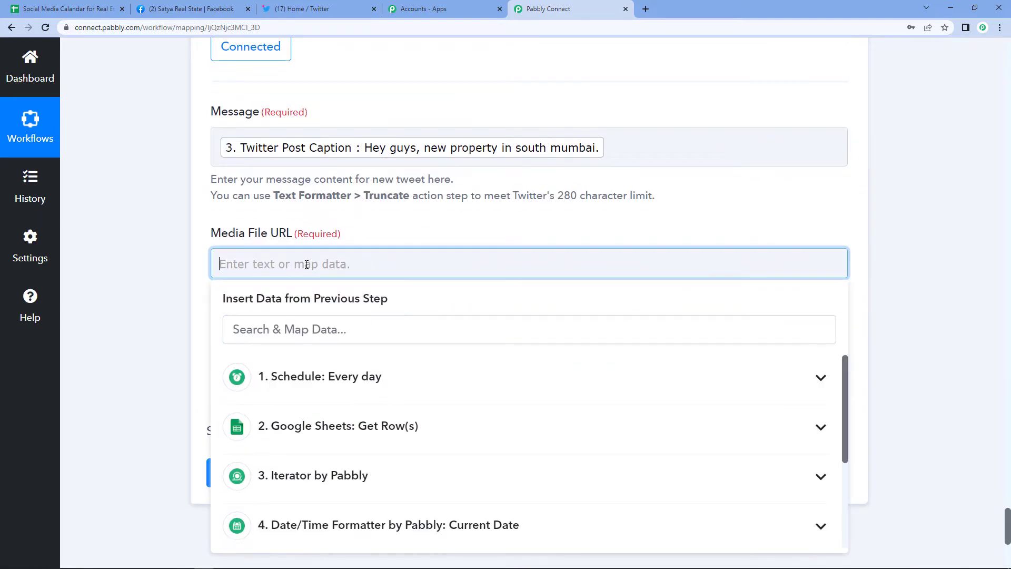
{"action": "scroll", "coordinate": [339, 433], "scroll_direction": "down", "scroll_amount": 2}
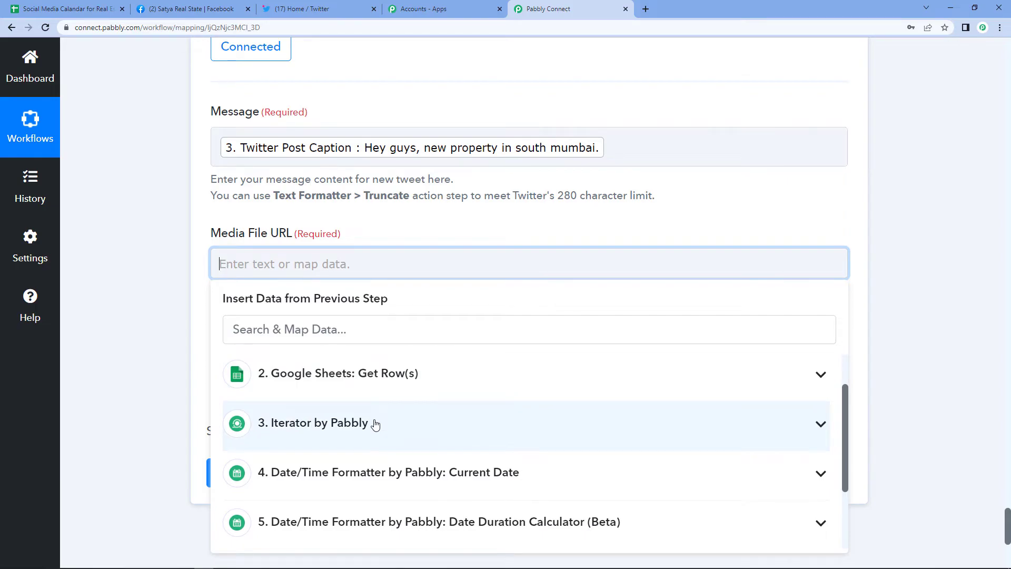
{"action": "left_click", "coordinate": [375, 425]}
{"action": "scroll", "coordinate": [394, 517], "scroll_direction": "down", "scroll_amount": 2}
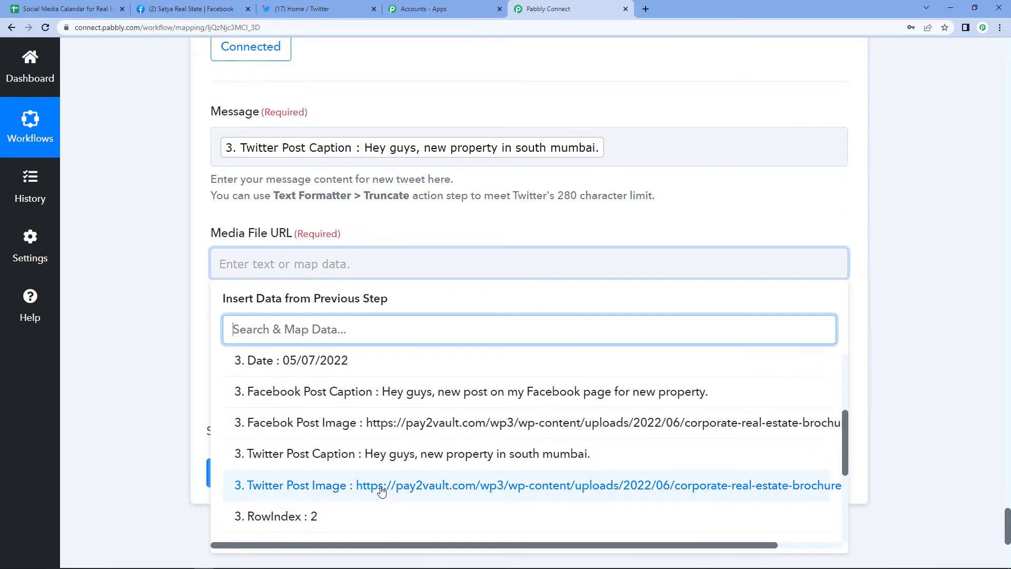
{"action": "left_click", "coordinate": [381, 490]}
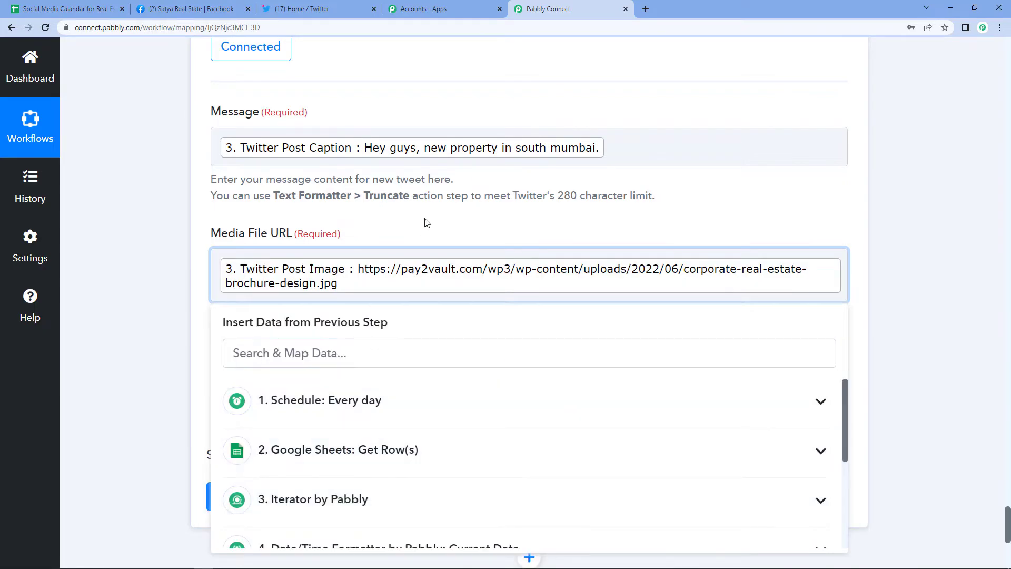
{"action": "left_click", "coordinate": [424, 220]}
Set the Twitter action's Media Category to Image
{"action": "scroll", "coordinate": [379, 295], "scroll_direction": "down", "scroll_amount": 2}
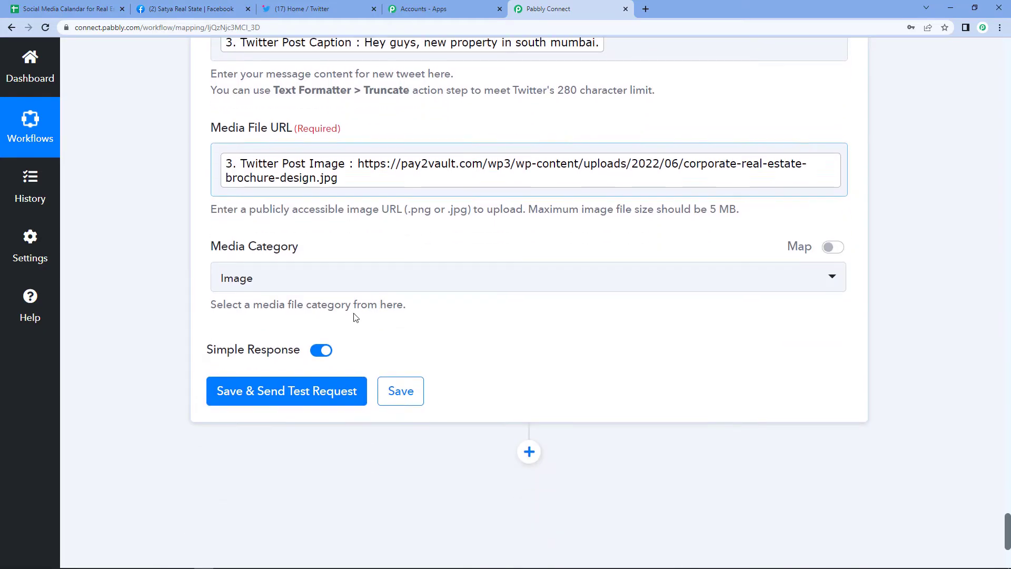
{"action": "left_click", "coordinate": [339, 278]}
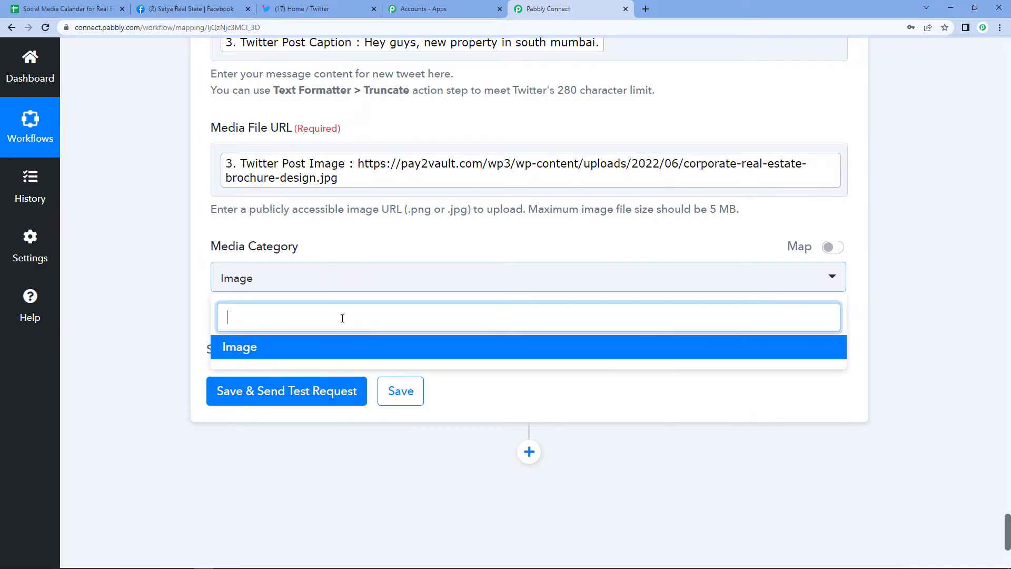
{"action": "left_click", "coordinate": [311, 337]}
{"action": "left_click", "coordinate": [330, 279]}
{"action": "left_click", "coordinate": [322, 347]}
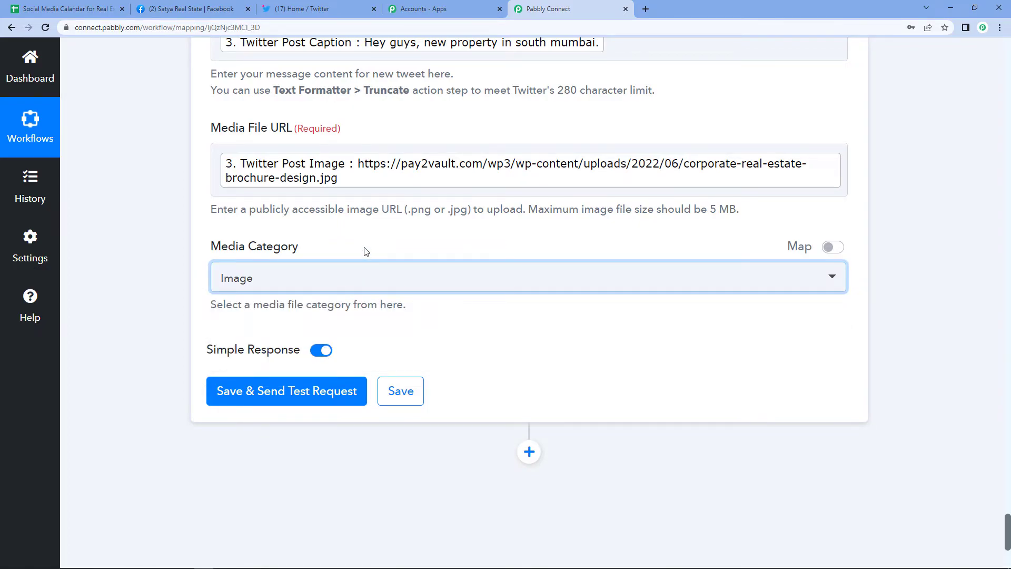
Save the Twitter action with a test request and look through the response received
{"action": "left_click", "coordinate": [308, 398]}
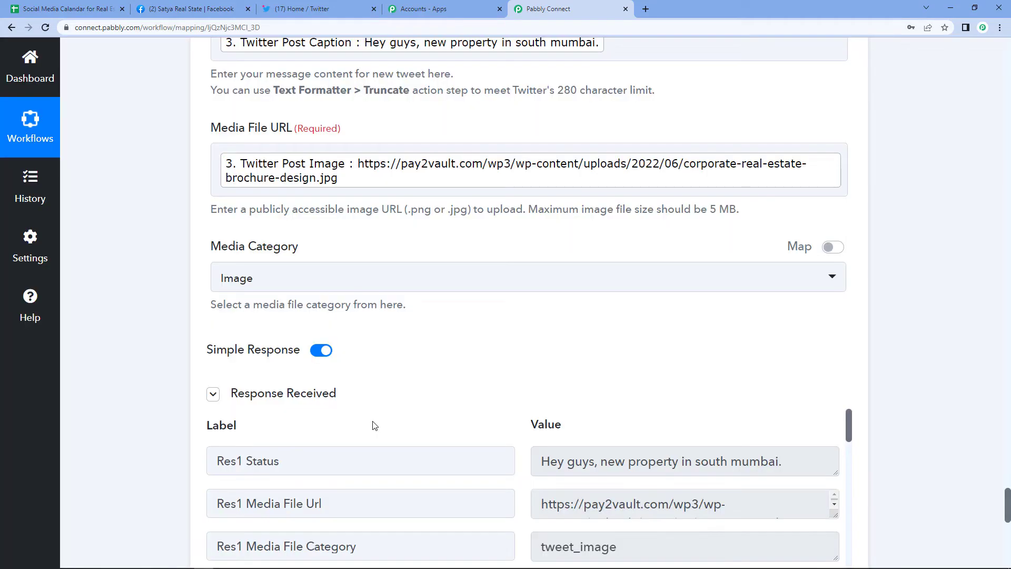
{"action": "scroll", "coordinate": [374, 421], "scroll_direction": "down", "scroll_amount": 3}
{"action": "scroll", "coordinate": [537, 450], "scroll_direction": "up", "scroll_amount": 3}
{"action": "scroll", "coordinate": [700, 477], "scroll_direction": "down", "scroll_amount": 3}
{"action": "scroll", "coordinate": [902, 447], "scroll_direction": "down", "scroll_amount": 5}
{"action": "scroll", "coordinate": [738, 361], "scroll_direction": "down", "scroll_amount": 1}
{"action": "scroll", "coordinate": [527, 175], "scroll_direction": "up", "scroll_amount": 4}
{"action": "scroll", "coordinate": [526, 175], "scroll_direction": "up", "scroll_amount": 5}
Switch to Twitter, reload the home feed, open the newly published tweet to check it, and return to the feed
{"action": "left_click", "coordinate": [272, 9]}
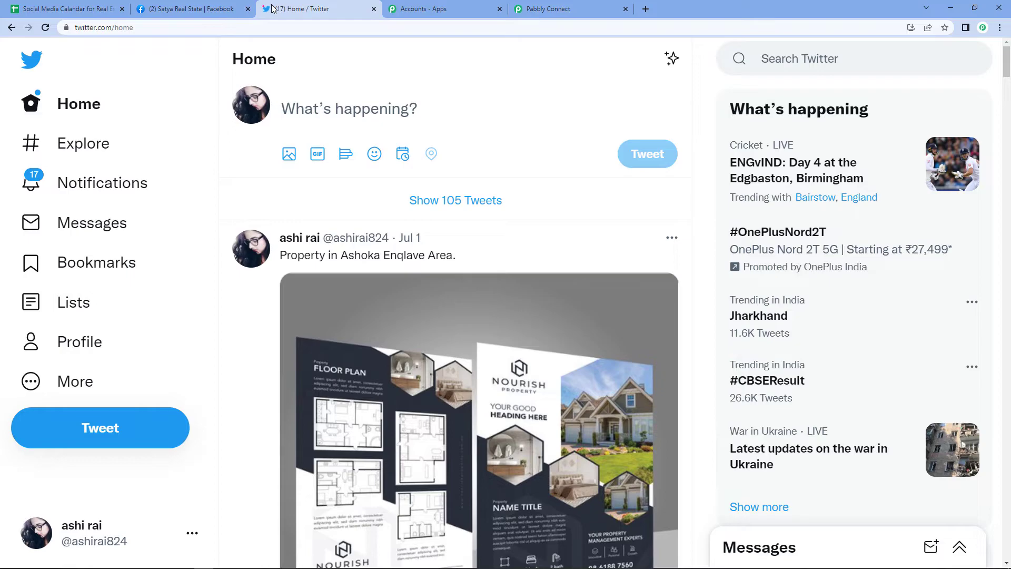
{"action": "left_click", "coordinate": [45, 29]}
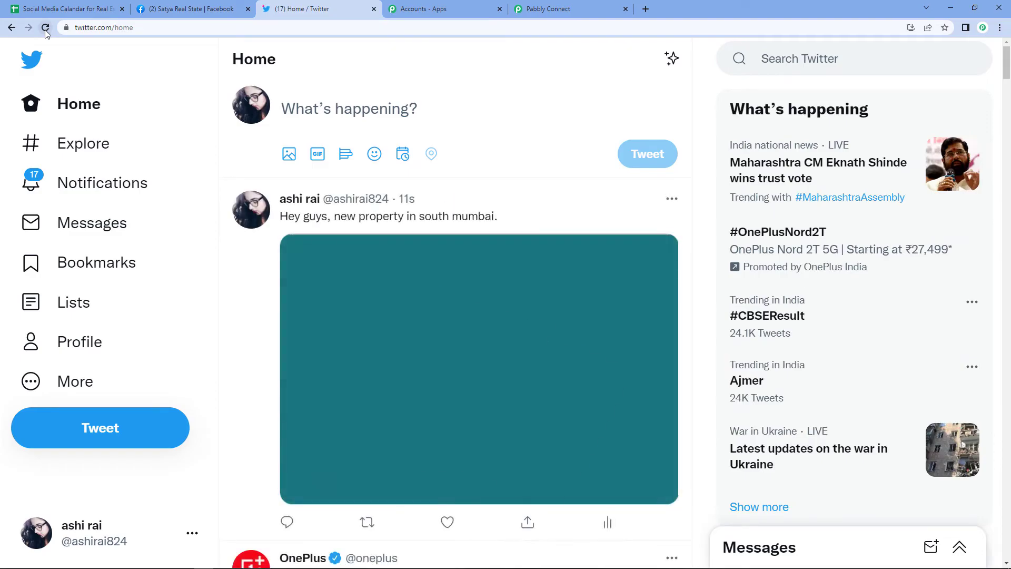
{"action": "left_click", "coordinate": [402, 210]}
{"action": "scroll", "coordinate": [387, 416], "scroll_direction": "down", "scroll_amount": 1}
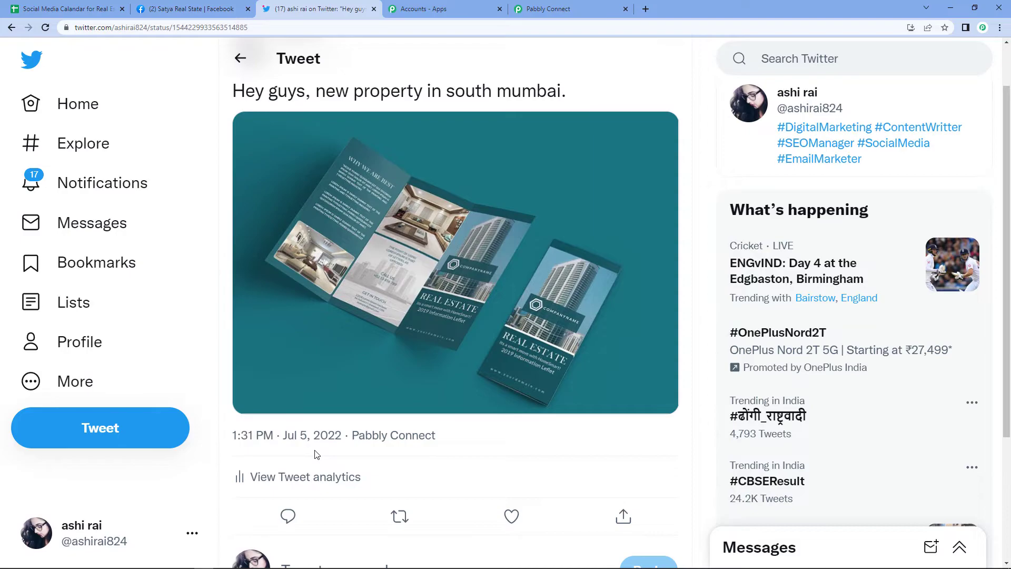
{"action": "scroll", "coordinate": [316, 454], "scroll_direction": "up", "scroll_amount": 1}
{"action": "left_click", "coordinate": [237, 72]}
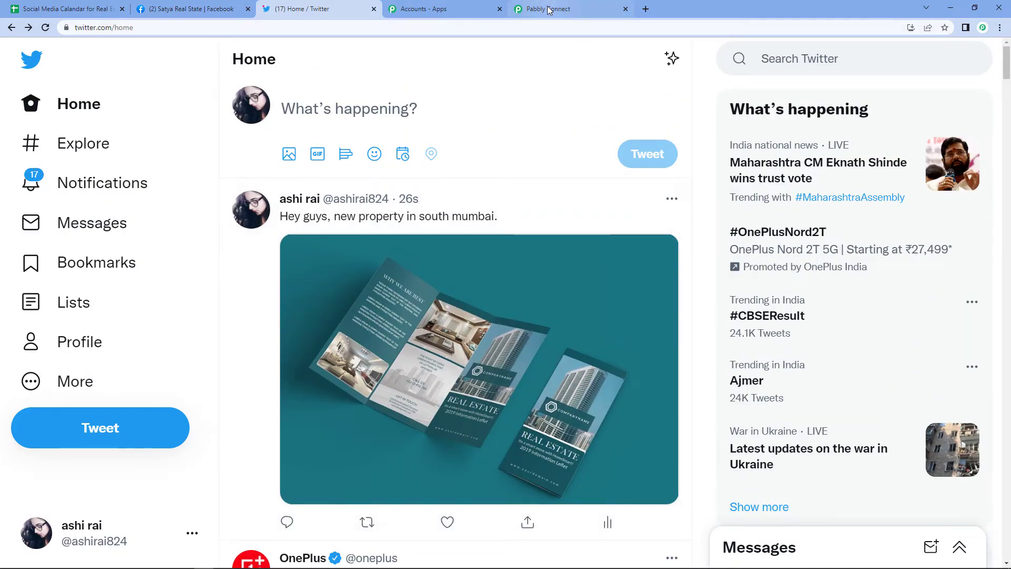
Check the calendar rows in the Google Sheets spreadsheet, then return to Pabbly Connect and review the Schedule trigger's settings
{"action": "left_click", "coordinate": [548, 9]}
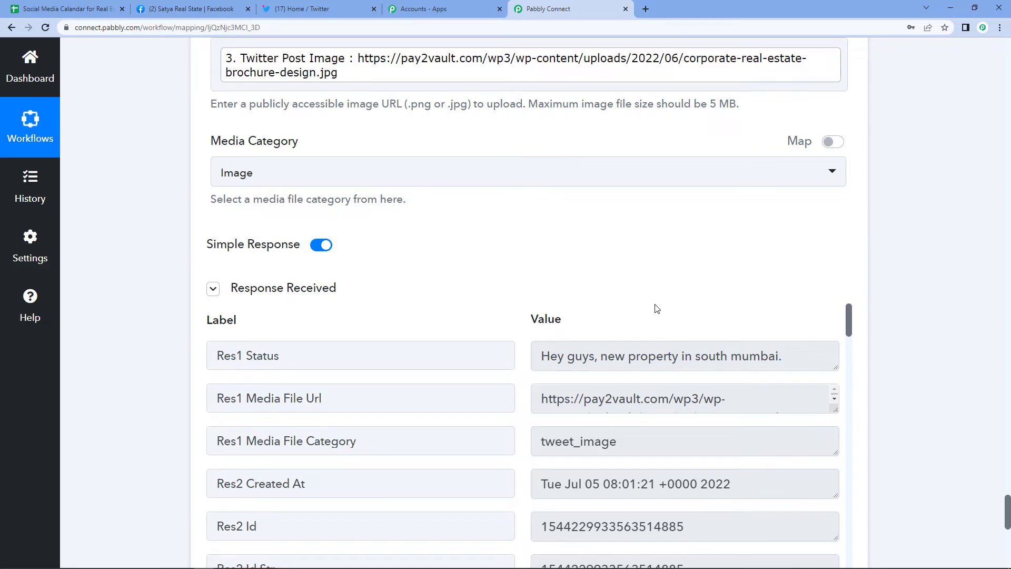
{"action": "left_click", "coordinate": [59, 15]}
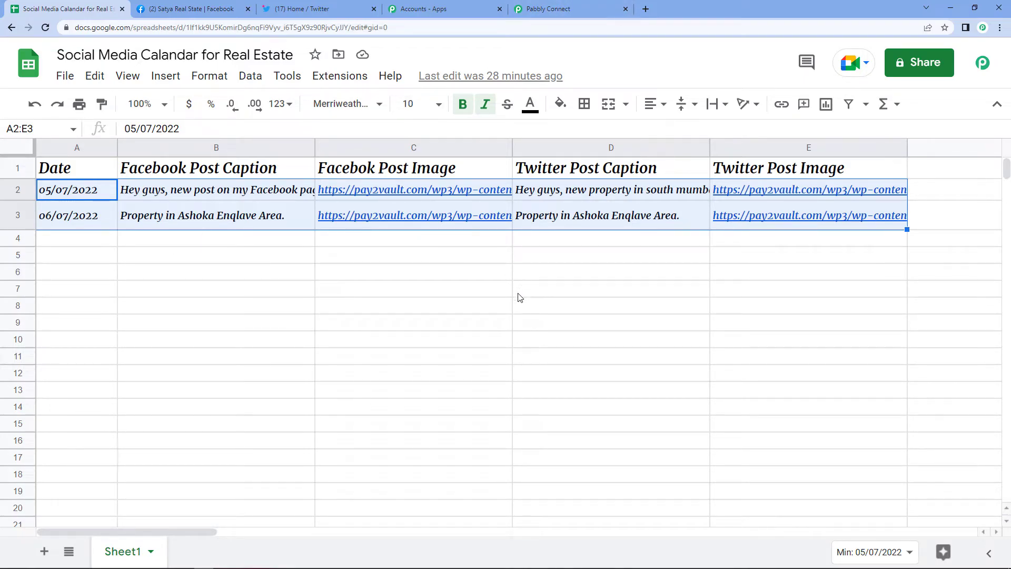
{"action": "left_click", "coordinate": [557, 12]}
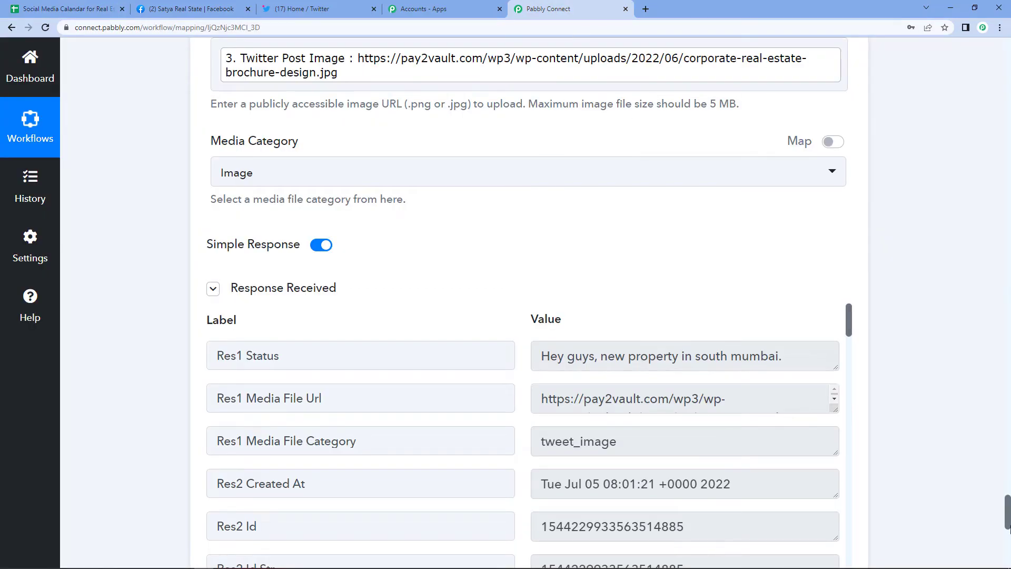
{"action": "left_click_drag", "start_coordinate": [1007, 522], "coordinate": [982, 47]}
{"action": "scroll", "coordinate": [498, 355], "scroll_direction": "down", "scroll_amount": 4}
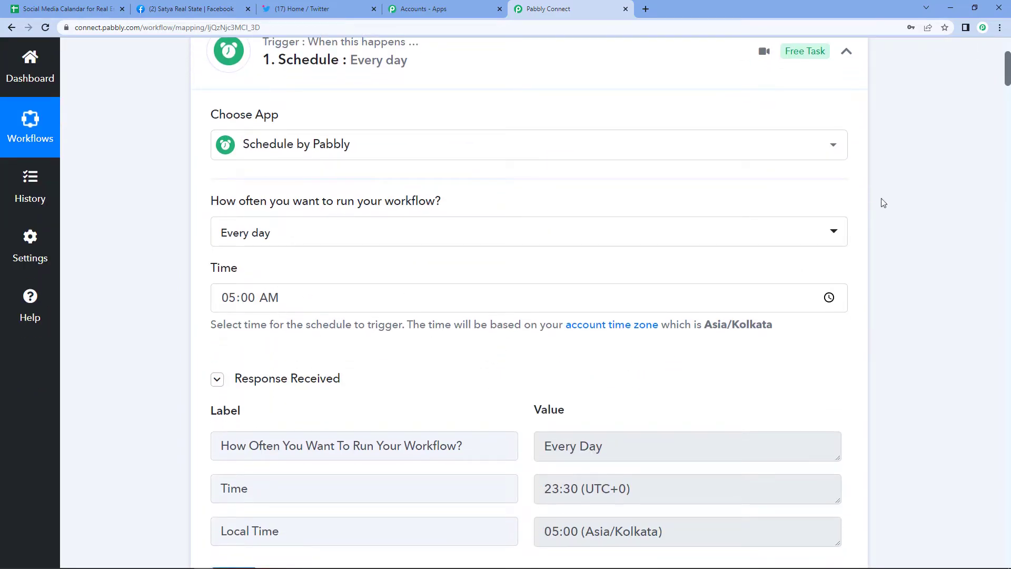
Save the Twitter action without a test request and dismiss the confirmation
{"action": "left_click_drag", "start_coordinate": [1007, 79], "coordinate": [1007, 560]}
{"action": "scroll", "coordinate": [675, 171], "scroll_direction": "up", "scroll_amount": 3}
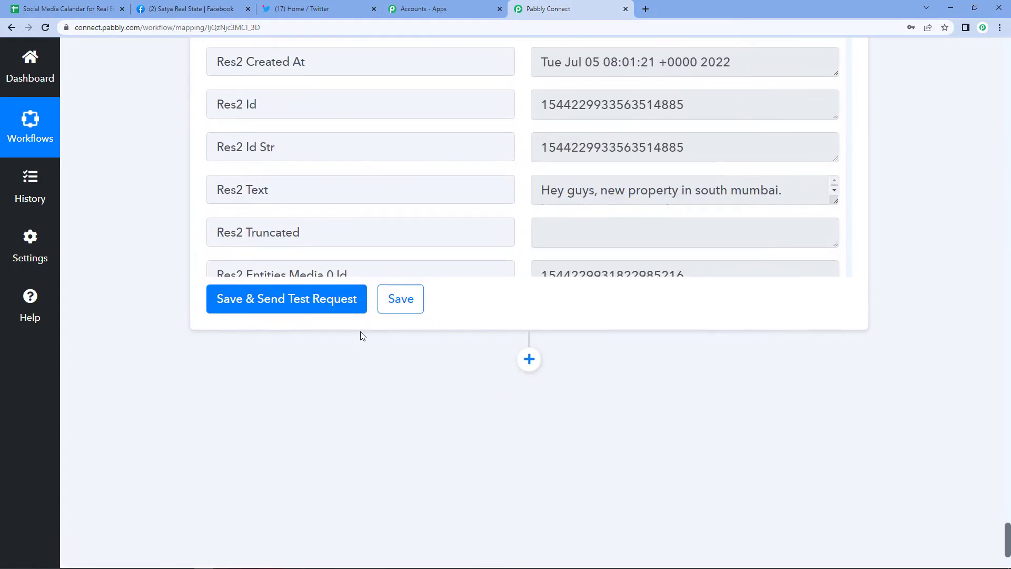
{"action": "left_click", "coordinate": [410, 310]}
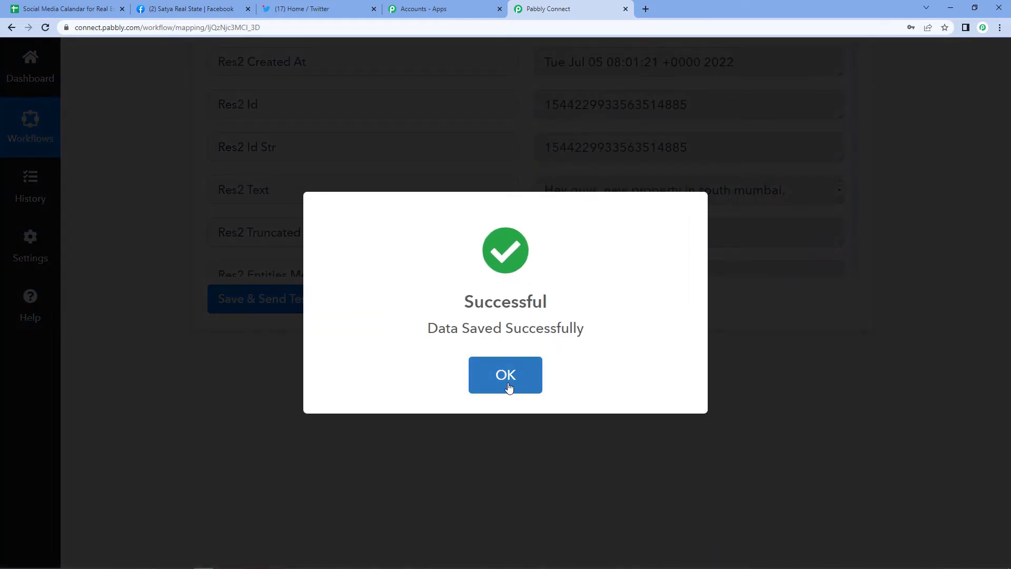
{"action": "left_click", "coordinate": [500, 377]}
Collapse every step of the workflow, from the Twitter action up to the Schedule trigger
{"action": "scroll", "coordinate": [679, 318], "scroll_direction": "up", "scroll_amount": 7}
{"action": "scroll", "coordinate": [679, 318], "scroll_direction": "up", "scroll_amount": 15}
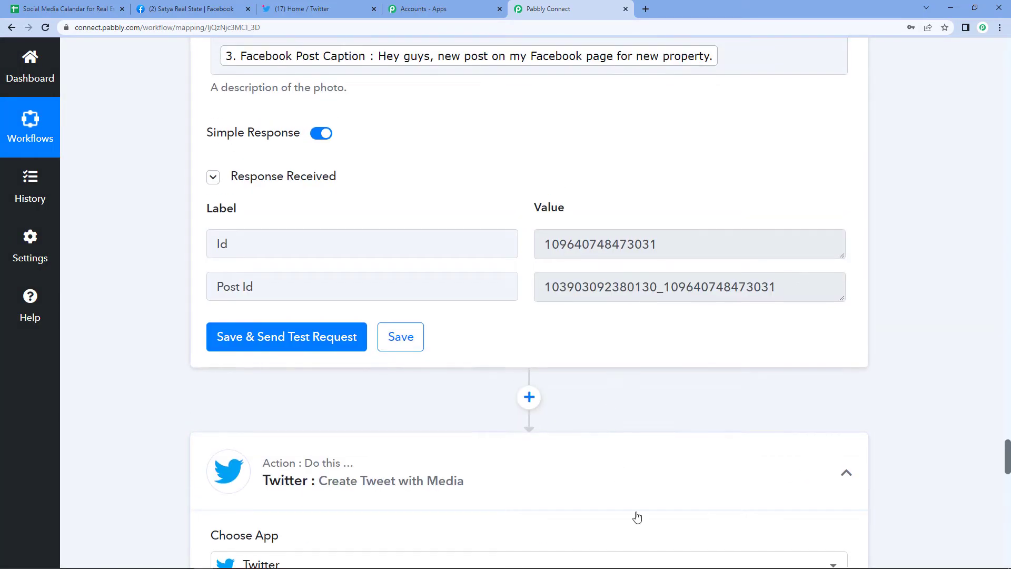
{"action": "left_click", "coordinate": [646, 470]}
{"action": "scroll", "coordinate": [646, 469], "scroll_direction": "up", "scroll_amount": 15}
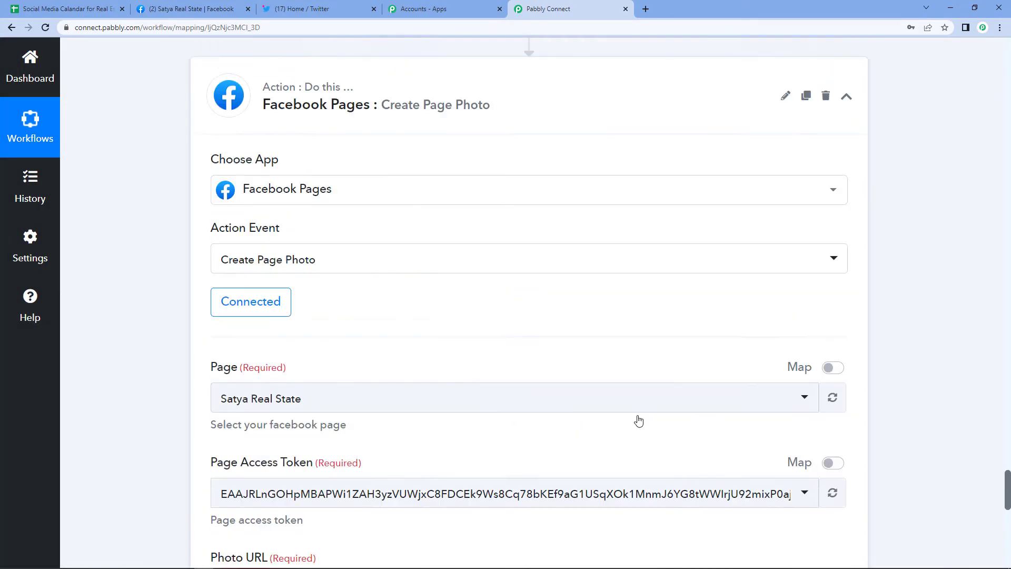
{"action": "left_click", "coordinate": [649, 281]}
{"action": "scroll", "coordinate": [654, 277], "scroll_direction": "up", "scroll_amount": 15}
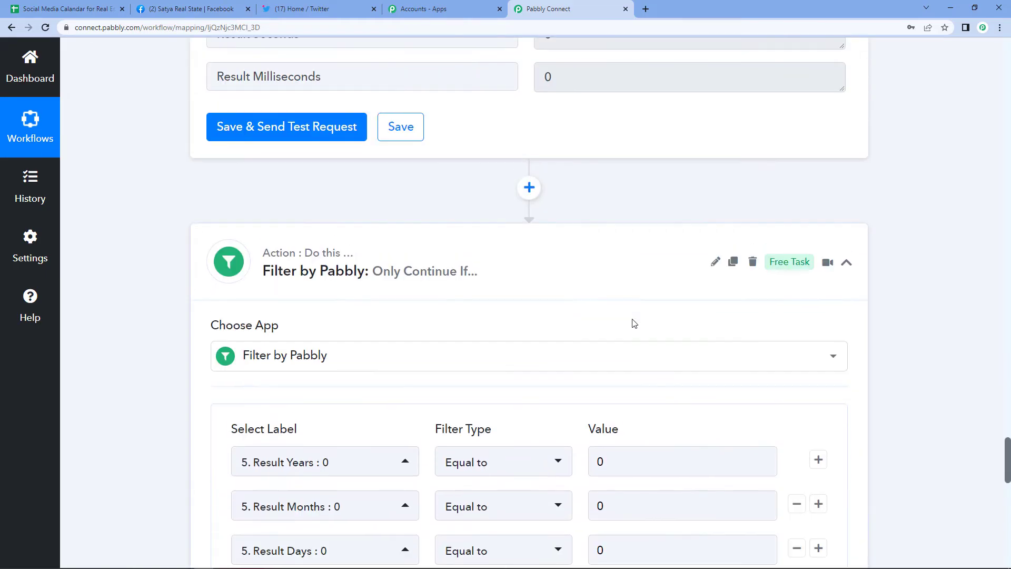
{"action": "scroll", "coordinate": [628, 337], "scroll_direction": "up", "scroll_amount": 20}
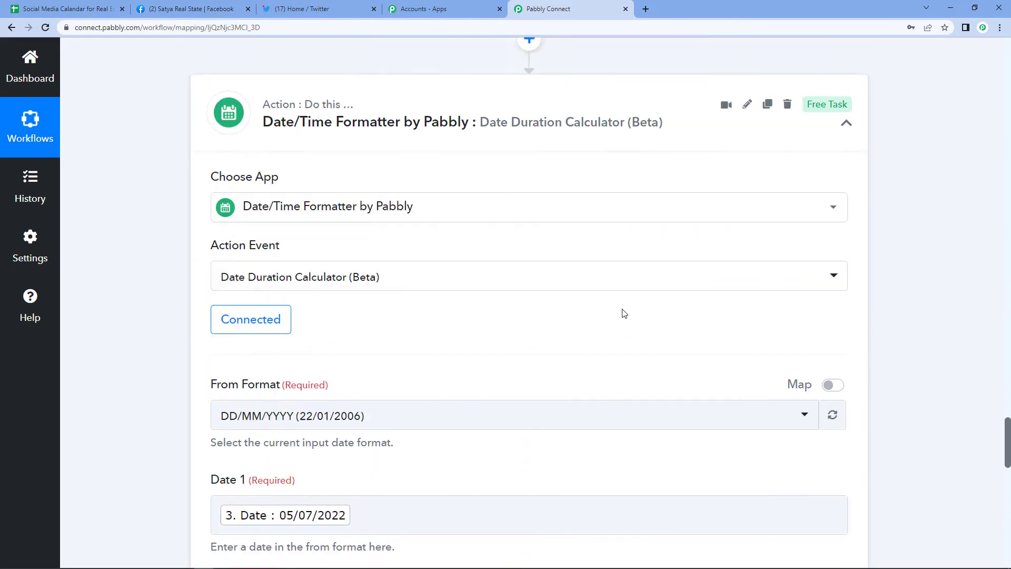
{"action": "left_click", "coordinate": [633, 442]}
{"action": "scroll", "coordinate": [633, 415], "scroll_direction": "up", "scroll_amount": 10}
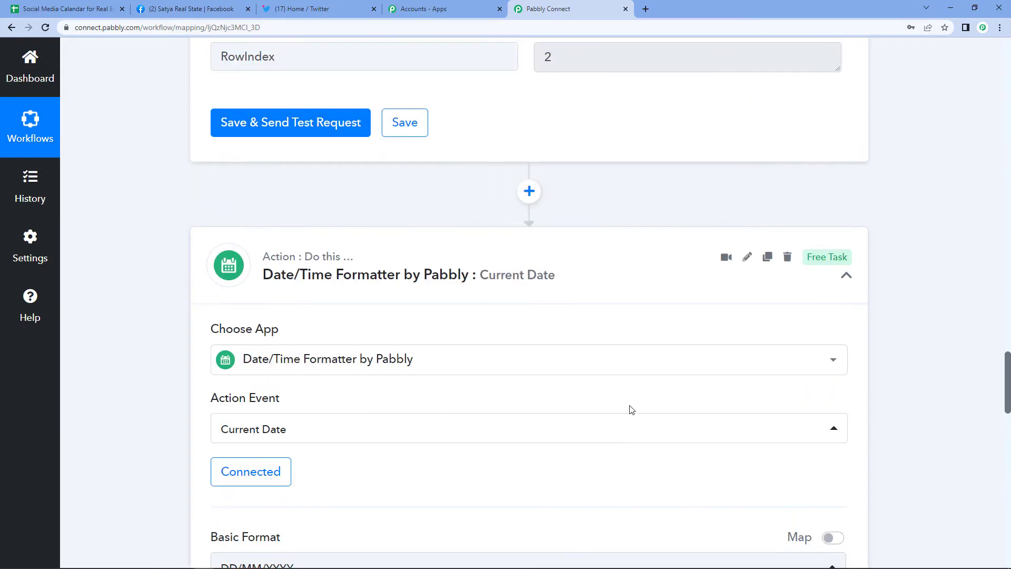
{"action": "left_click", "coordinate": [642, 279]}
{"action": "scroll", "coordinate": [637, 282], "scroll_direction": "up", "scroll_amount": 15}
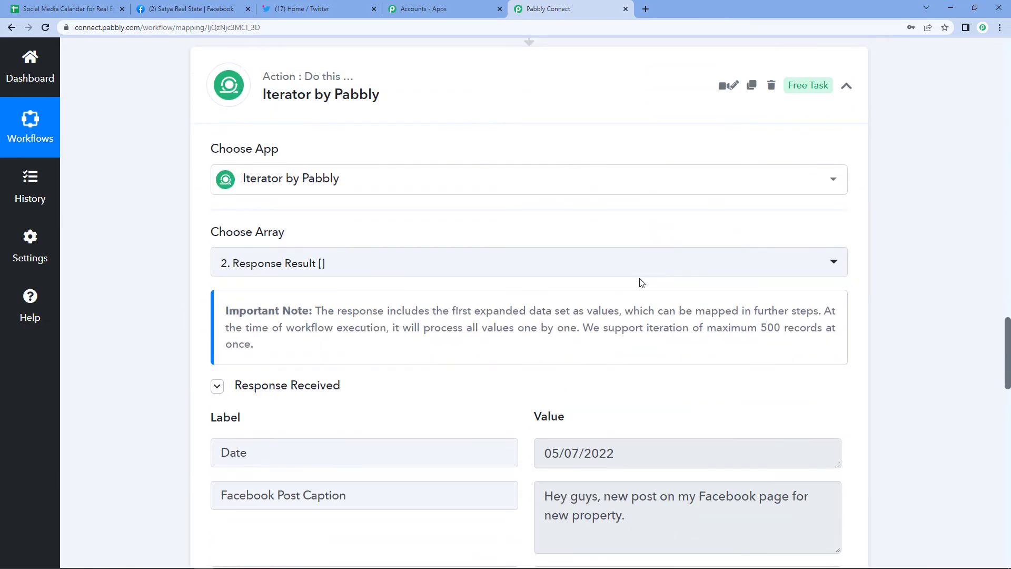
{"action": "left_click", "coordinate": [620, 255]}
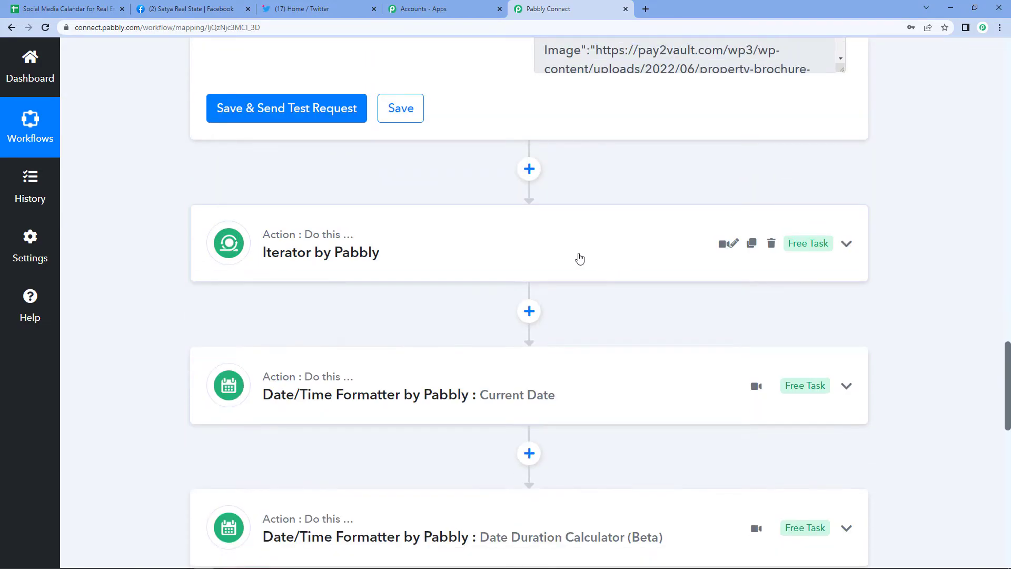
{"action": "scroll", "coordinate": [582, 273], "scroll_direction": "up", "scroll_amount": 5}
{"action": "scroll", "coordinate": [586, 295], "scroll_direction": "up", "scroll_amount": 15}
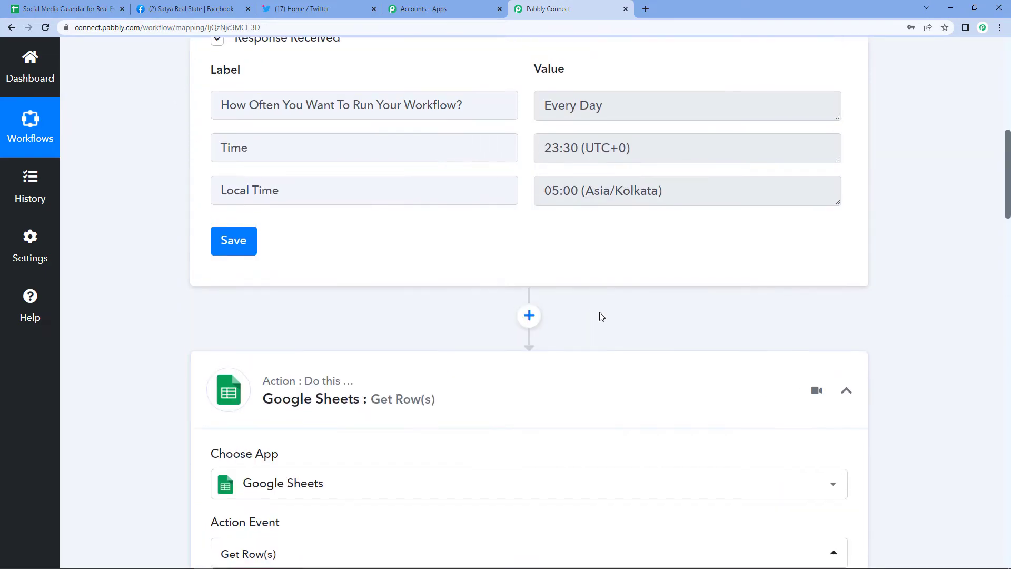
{"action": "left_click", "coordinate": [614, 385]}
{"action": "scroll", "coordinate": [611, 369], "scroll_direction": "up", "scroll_amount": 10}
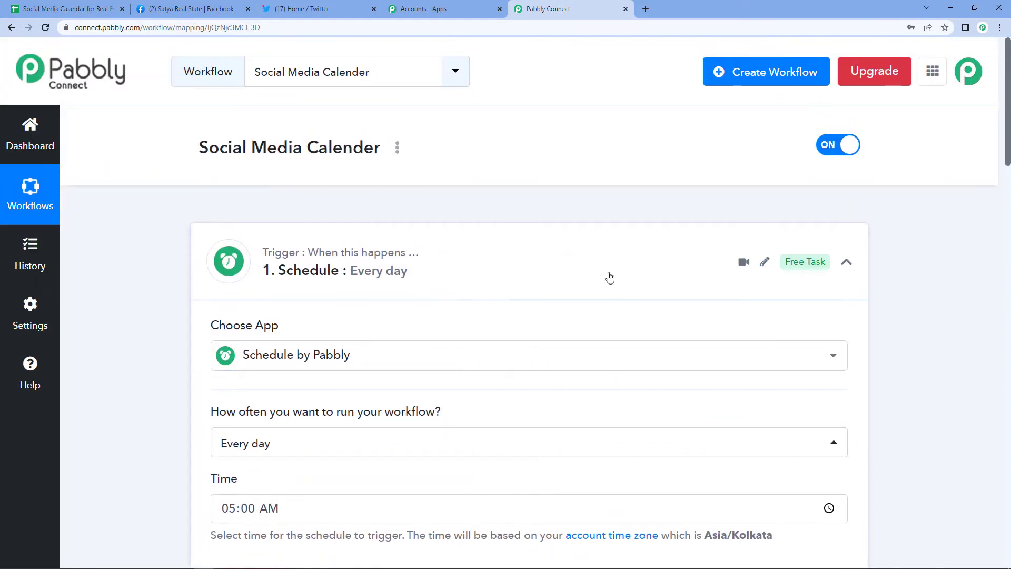
{"action": "left_click", "coordinate": [613, 253]}
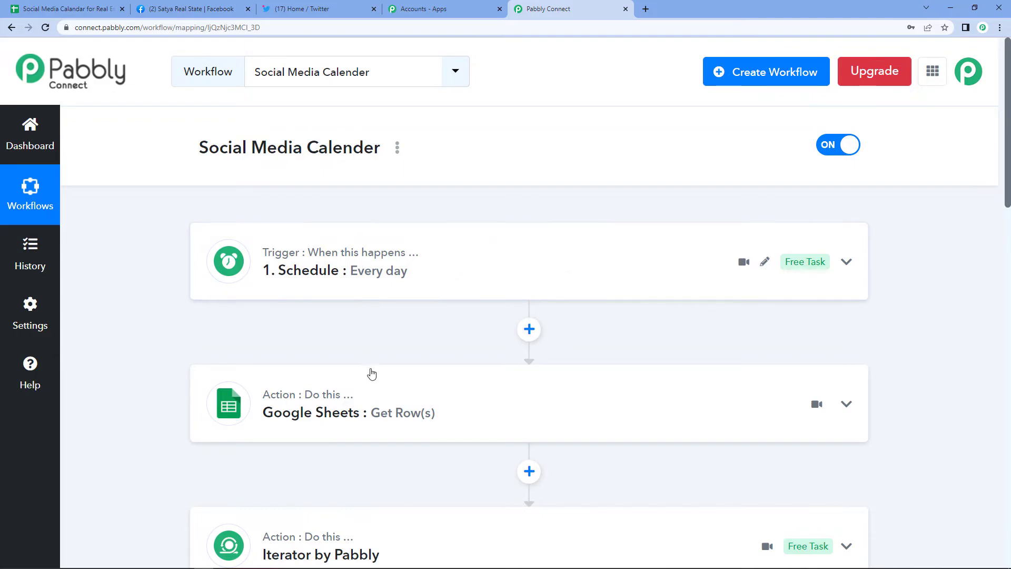
Expand the Schedule trigger to review its run frequency and time
{"action": "scroll", "coordinate": [372, 368], "scroll_direction": "down", "scroll_amount": 2}
{"action": "scroll", "coordinate": [383, 270], "scroll_direction": "up", "scroll_amount": 1}
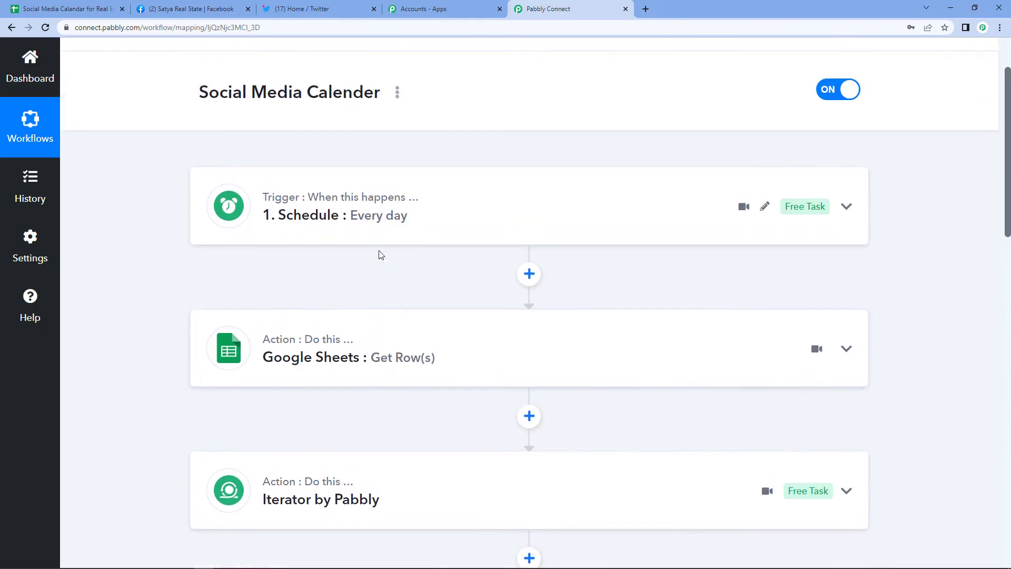
{"action": "left_click", "coordinate": [388, 244]}
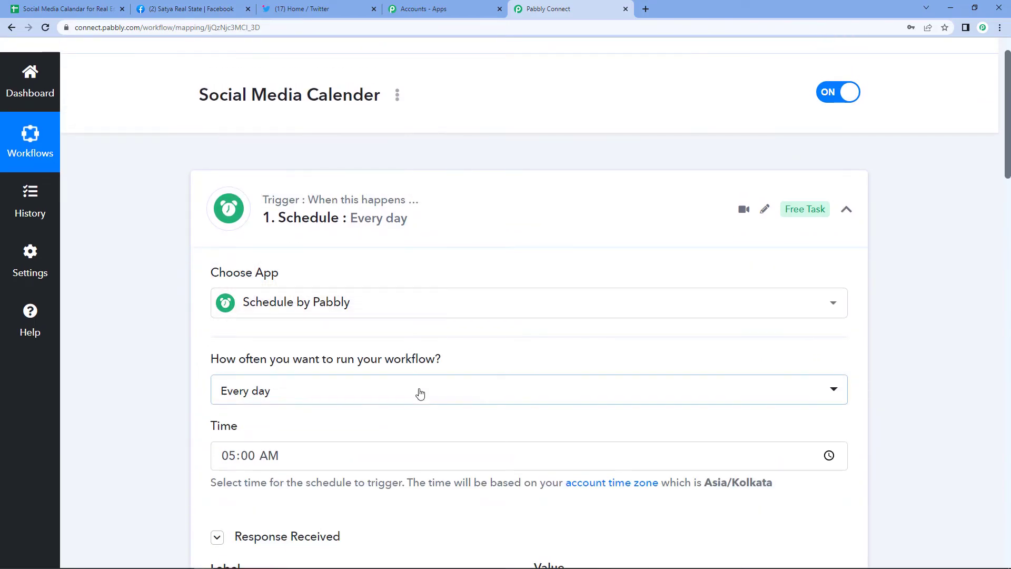
Review the Schedule trigger's run frequency options, time and received response, keeping the Every day setting
{"action": "scroll", "coordinate": [395, 408], "scroll_direction": "down", "scroll_amount": 2}
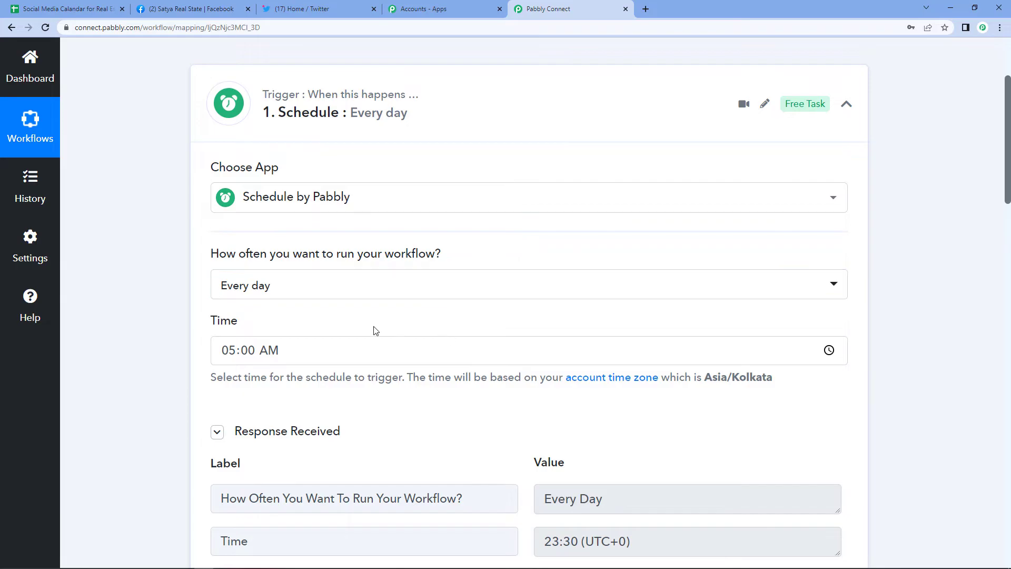
{"action": "left_click", "coordinate": [369, 293]}
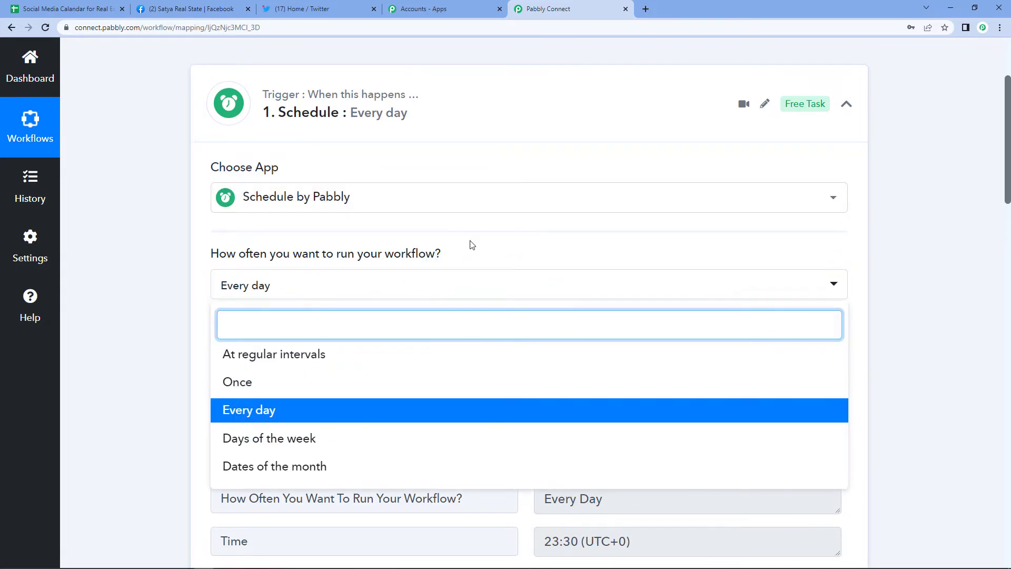
{"action": "left_click", "coordinate": [146, 284]}
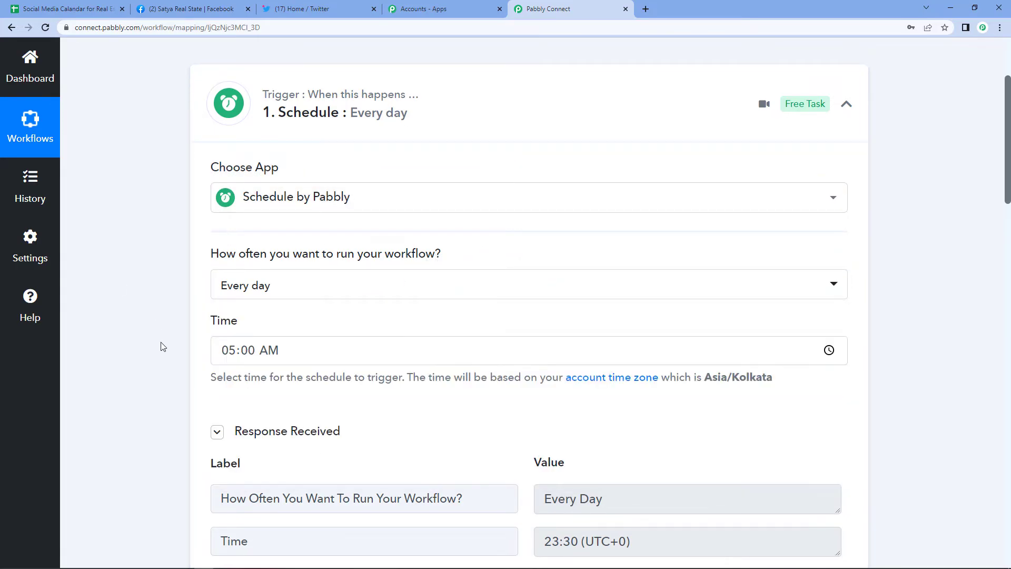
{"action": "scroll", "coordinate": [252, 223], "scroll_direction": "down", "scroll_amount": 3}
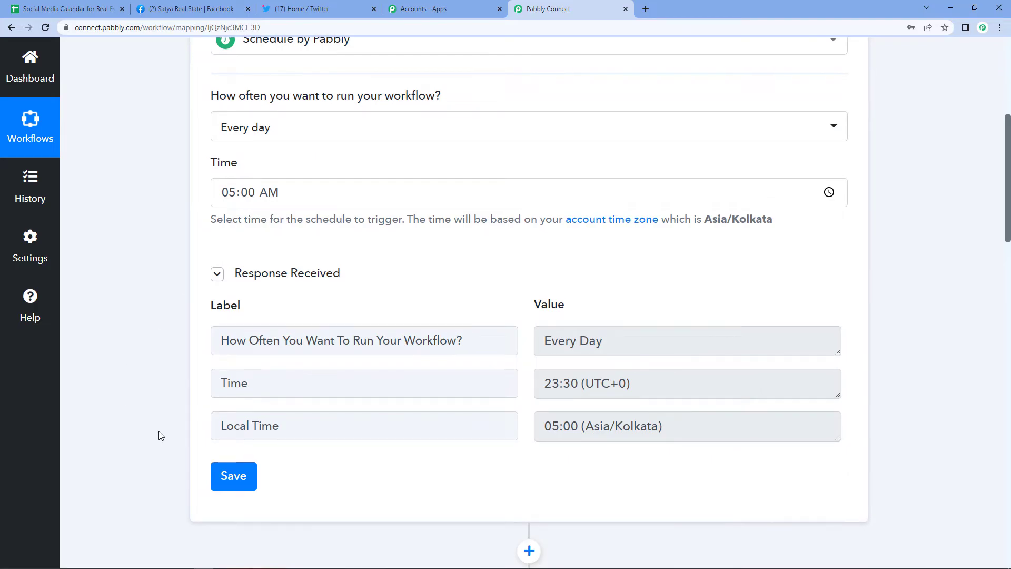
Expand the Google Sheets Get Row(s) action and review its spreadsheet, sheet, range, Simple Response setting and received rows
{"action": "scroll", "coordinate": [289, 456], "scroll_direction": "down", "scroll_amount": 1}
{"action": "scroll", "coordinate": [471, 397], "scroll_direction": "down", "scroll_amount": 5}
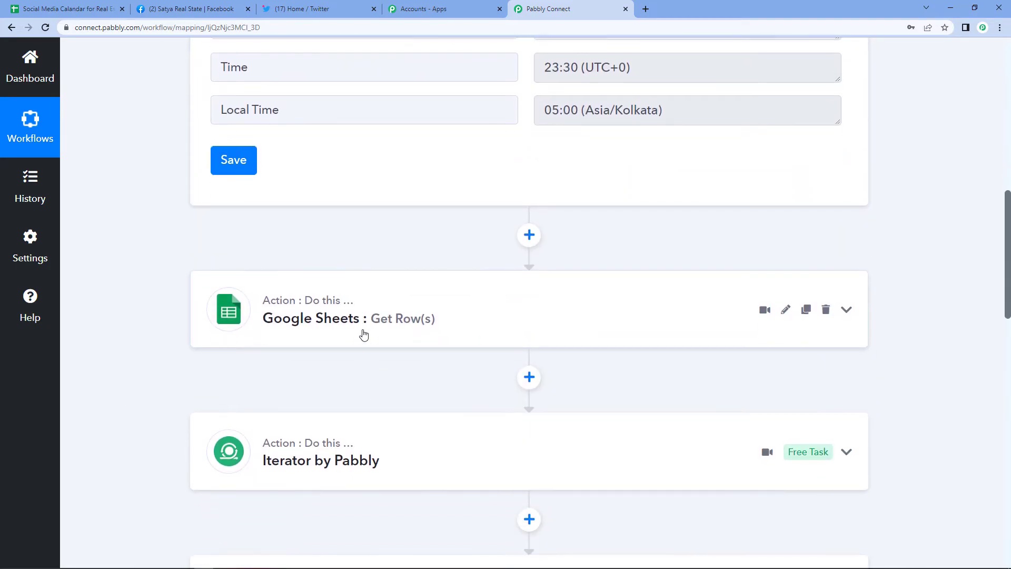
{"action": "left_click", "coordinate": [364, 333]}
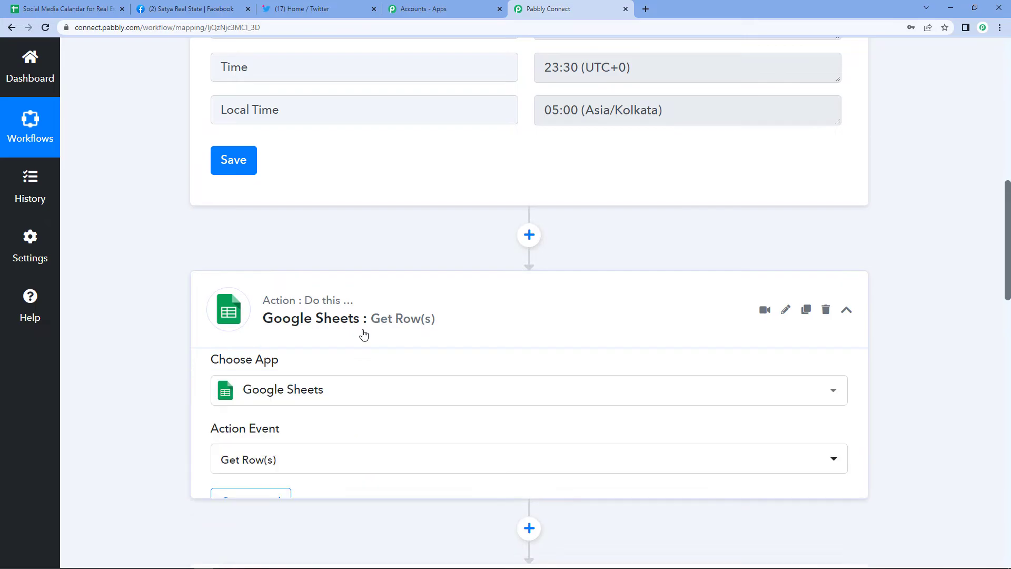
{"action": "scroll", "coordinate": [390, 373], "scroll_direction": "down", "scroll_amount": 3}
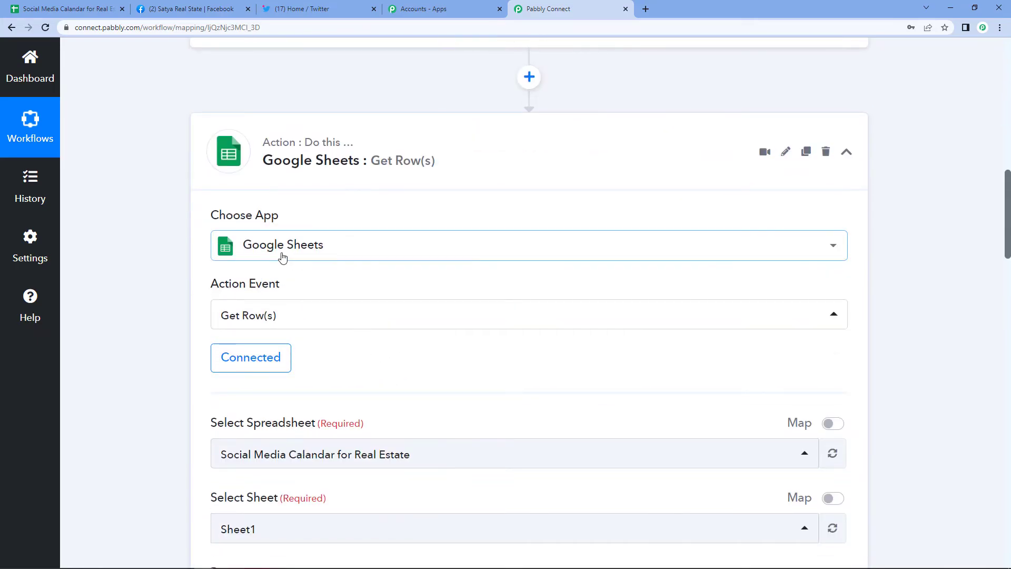
{"action": "scroll", "coordinate": [418, 356], "scroll_direction": "down", "scroll_amount": 2}
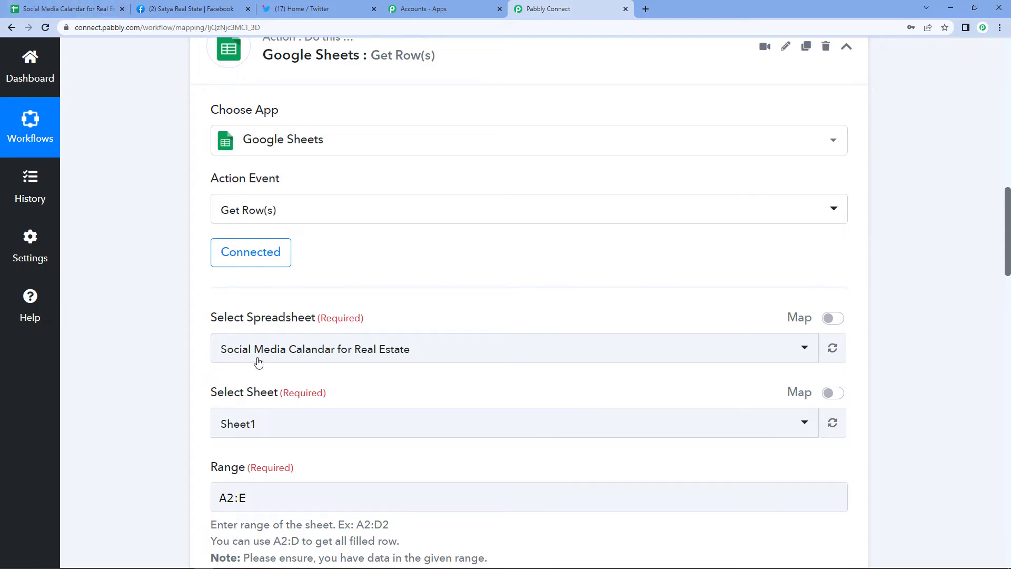
{"action": "scroll", "coordinate": [347, 401], "scroll_direction": "down", "scroll_amount": 1}
{"action": "scroll", "coordinate": [358, 321], "scroll_direction": "down", "scroll_amount": 2}
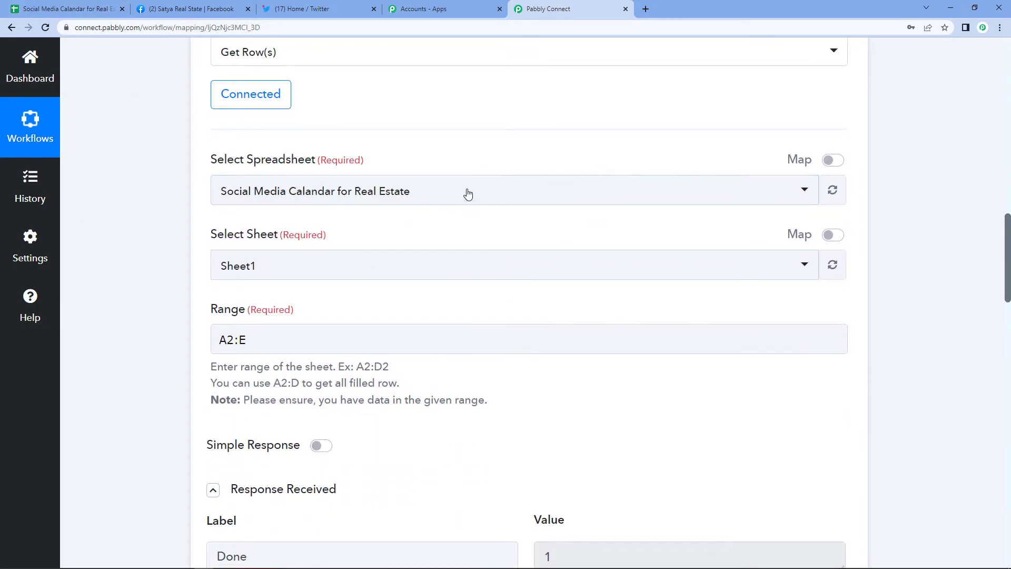
{"action": "scroll", "coordinate": [222, 294], "scroll_direction": "down", "scroll_amount": 2}
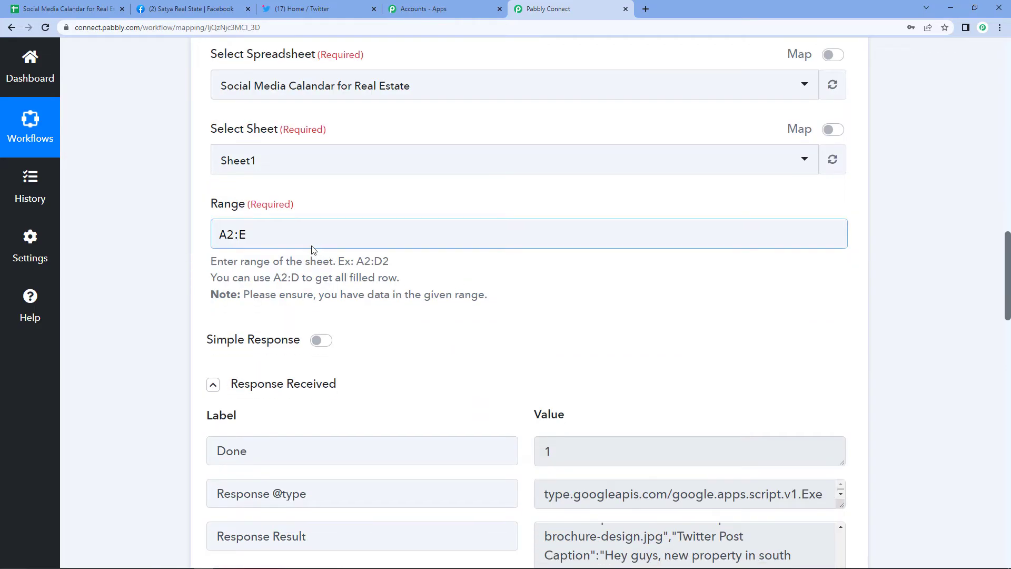
{"action": "scroll", "coordinate": [447, 413], "scroll_direction": "down", "scroll_amount": 8}
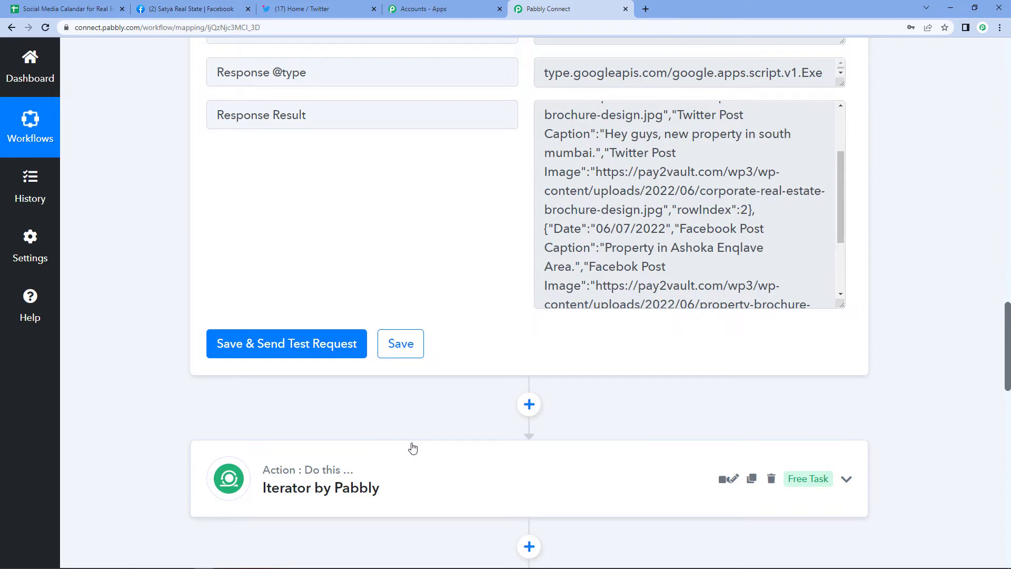
{"action": "scroll", "coordinate": [413, 448], "scroll_direction": "down", "scroll_amount": 1}
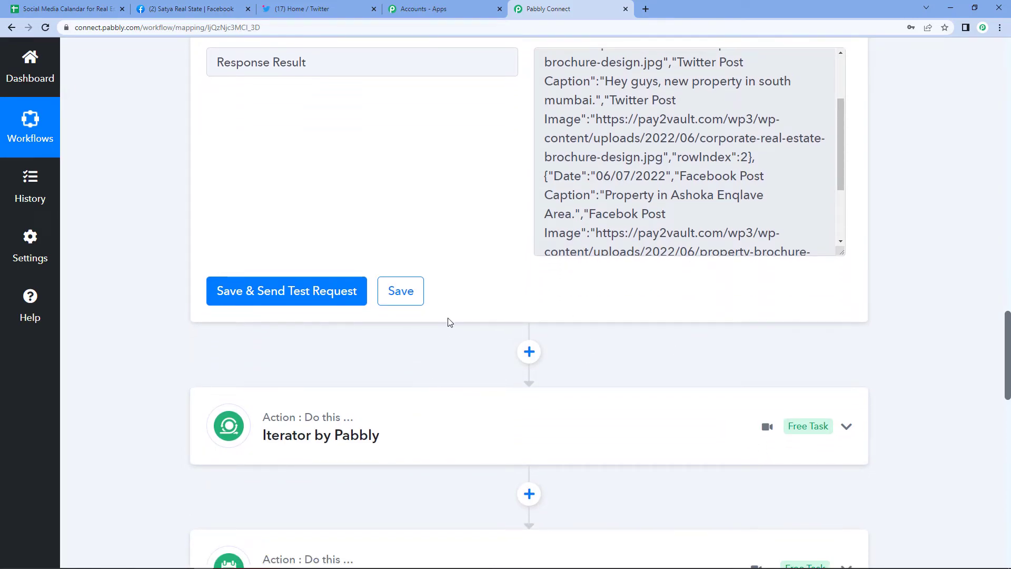
{"action": "scroll", "coordinate": [624, 255], "scroll_direction": "up", "scroll_amount": 7}
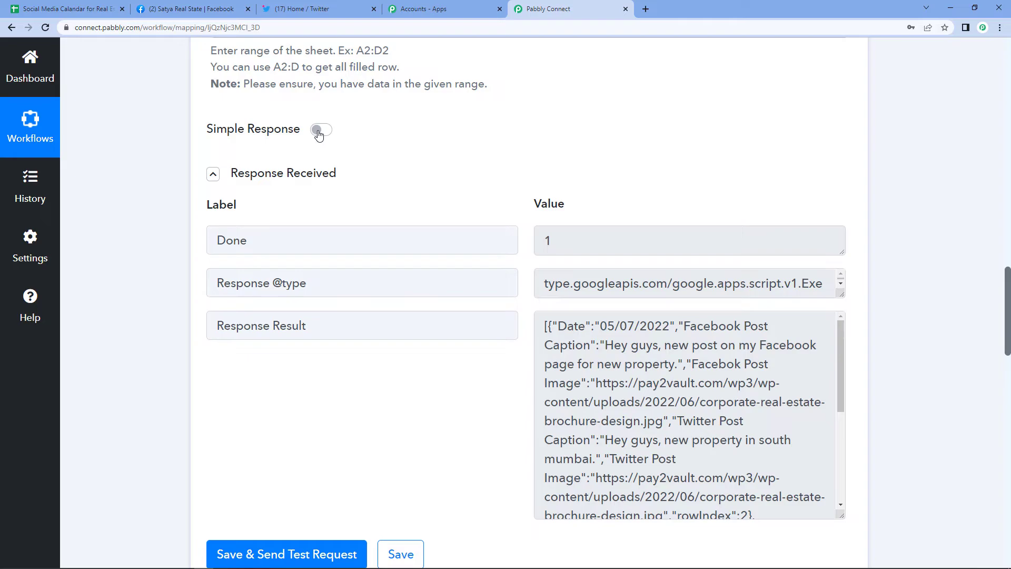
Expand the Iterator by Pabbly action and review its chosen array and response fields
{"action": "scroll", "coordinate": [285, 453], "scroll_direction": "down", "scroll_amount": 9}
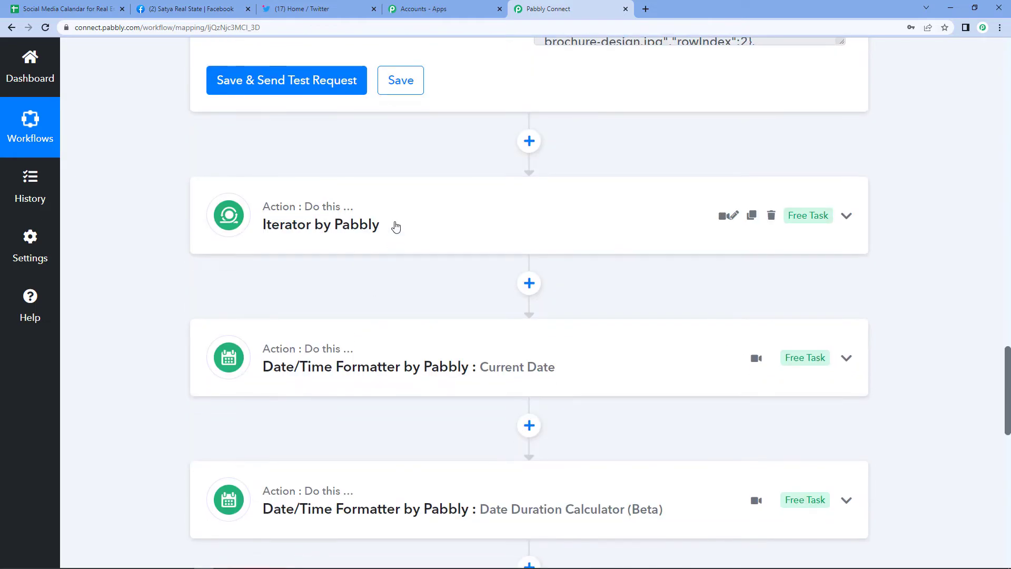
{"action": "left_click", "coordinate": [395, 226]}
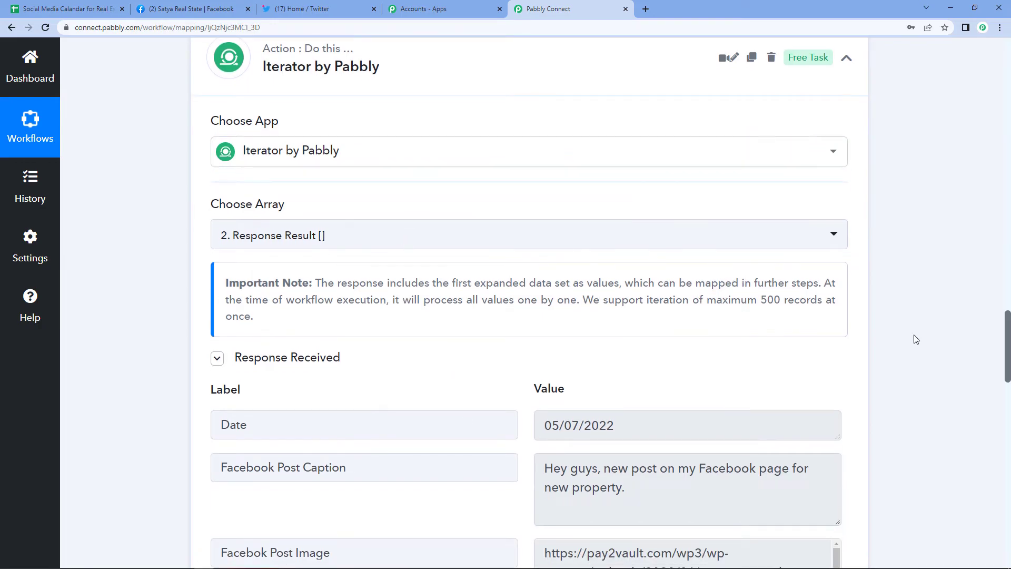
{"action": "left_click_drag", "start_coordinate": [1007, 345], "coordinate": [1000, 412]}
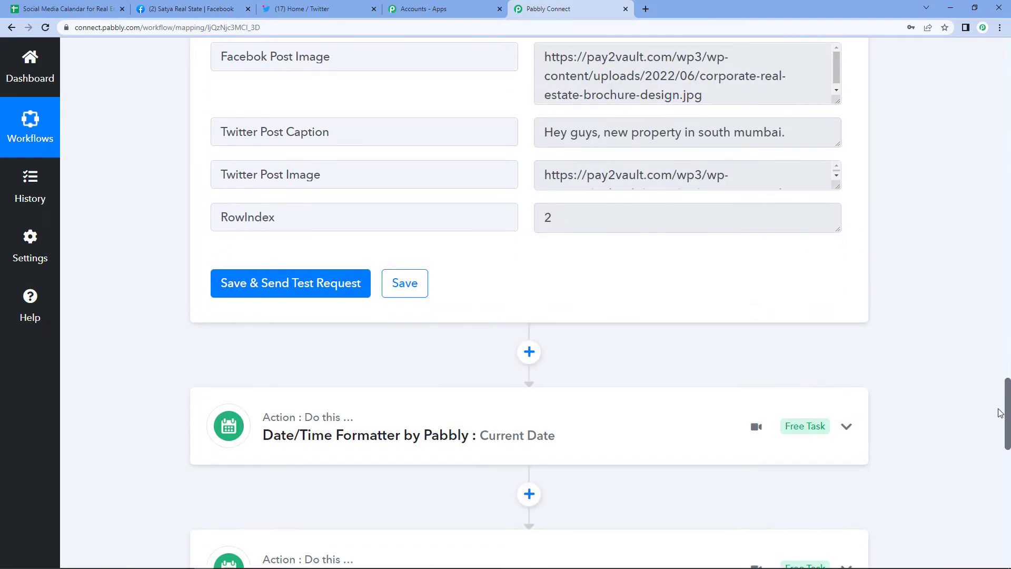
Expand the Date/Time Formatter Current Date action and review its date format, time option and response
{"action": "scroll", "coordinate": [1000, 412], "scroll_direction": "down", "scroll_amount": 1}
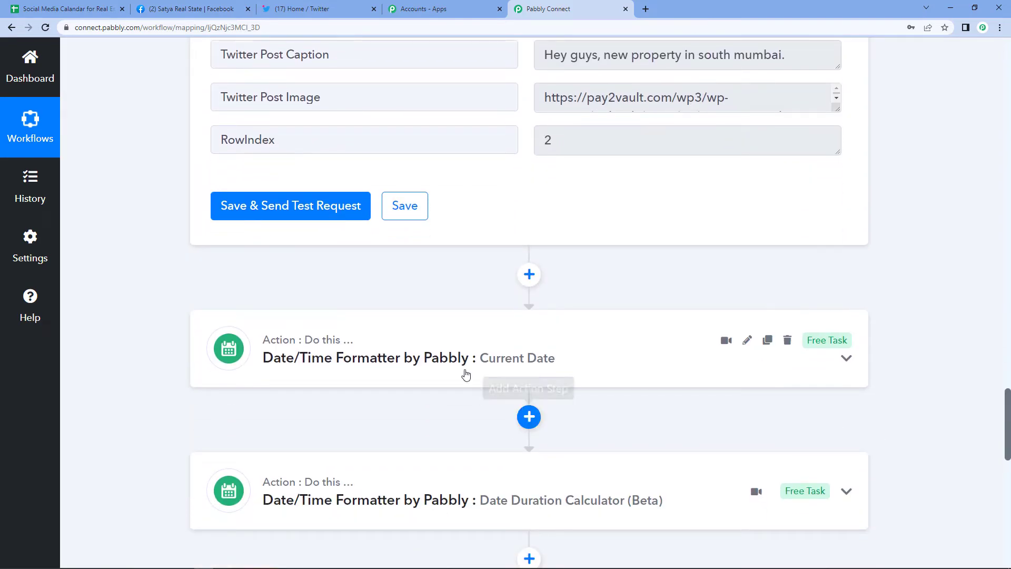
{"action": "left_click", "coordinate": [454, 360]}
{"action": "scroll", "coordinate": [463, 362], "scroll_direction": "down", "scroll_amount": 3}
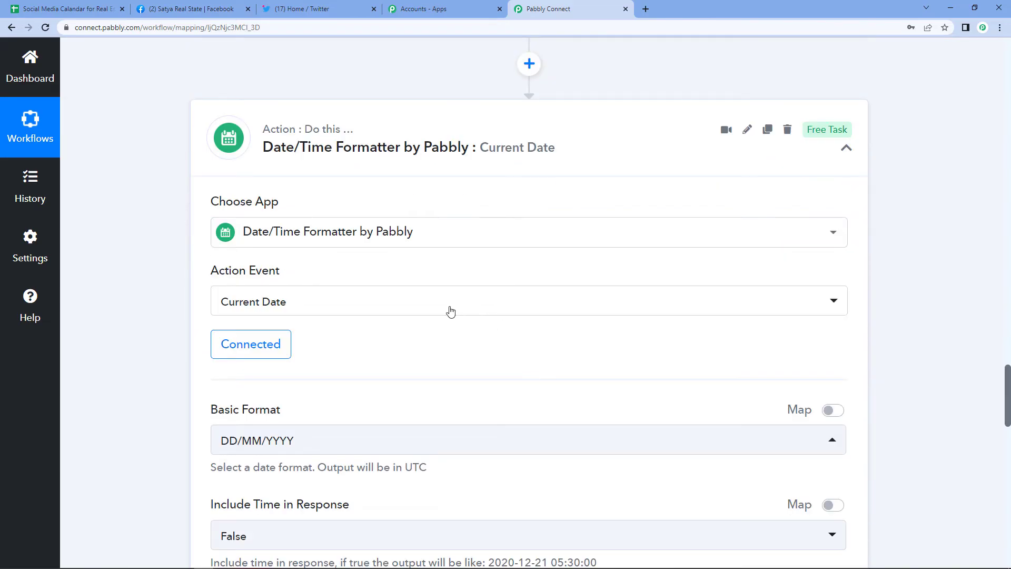
{"action": "scroll", "coordinate": [345, 309], "scroll_direction": "down", "scroll_amount": 3}
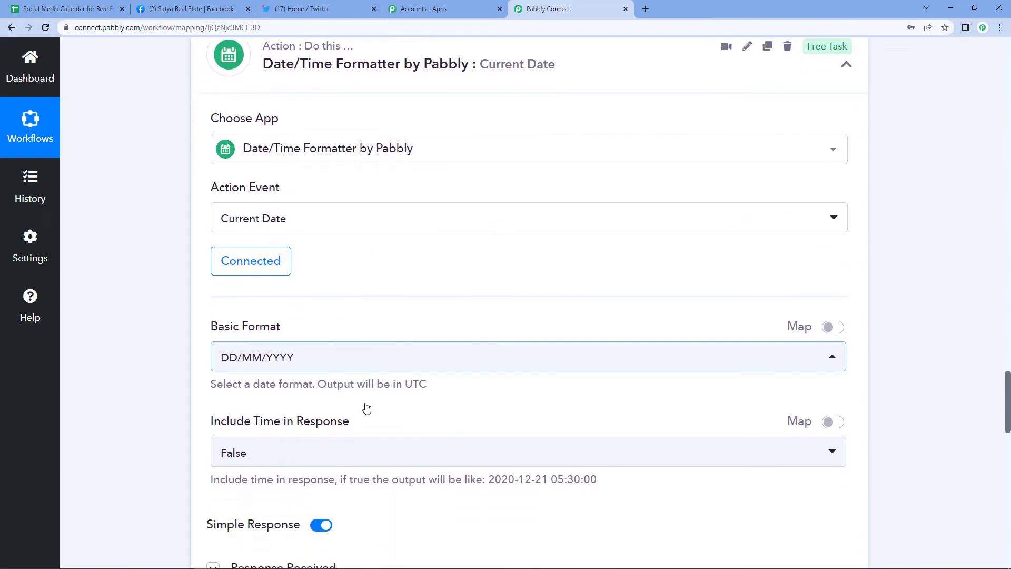
{"action": "scroll", "coordinate": [480, 395], "scroll_direction": "down", "scroll_amount": 4}
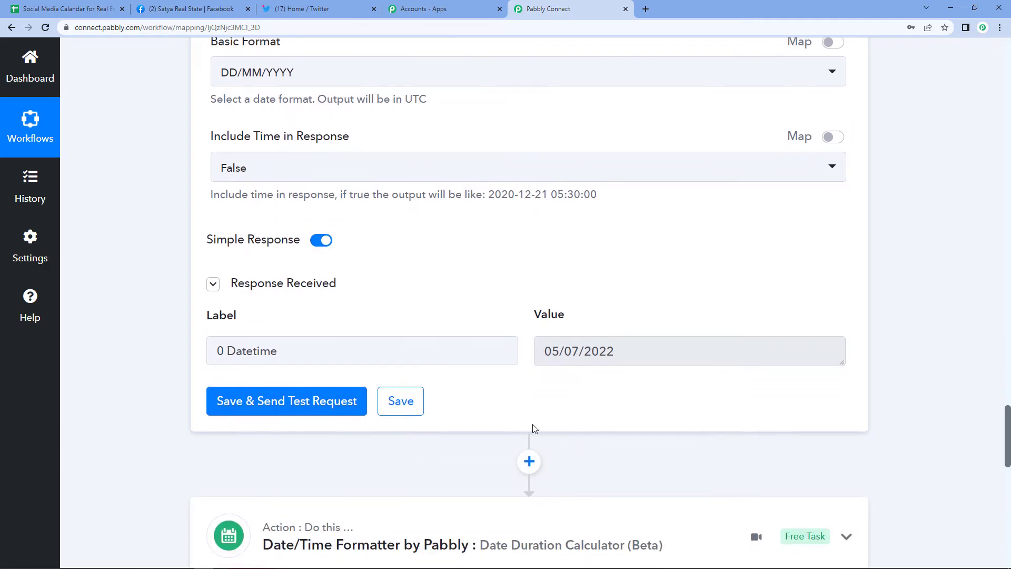
Expand the Date Duration Calculator (Beta) action and review its From Format, Date 1 and Date 2 fields
{"action": "scroll", "coordinate": [575, 282], "scroll_direction": "down", "scroll_amount": 2}
{"action": "scroll", "coordinate": [456, 303], "scroll_direction": "down", "scroll_amount": 3}
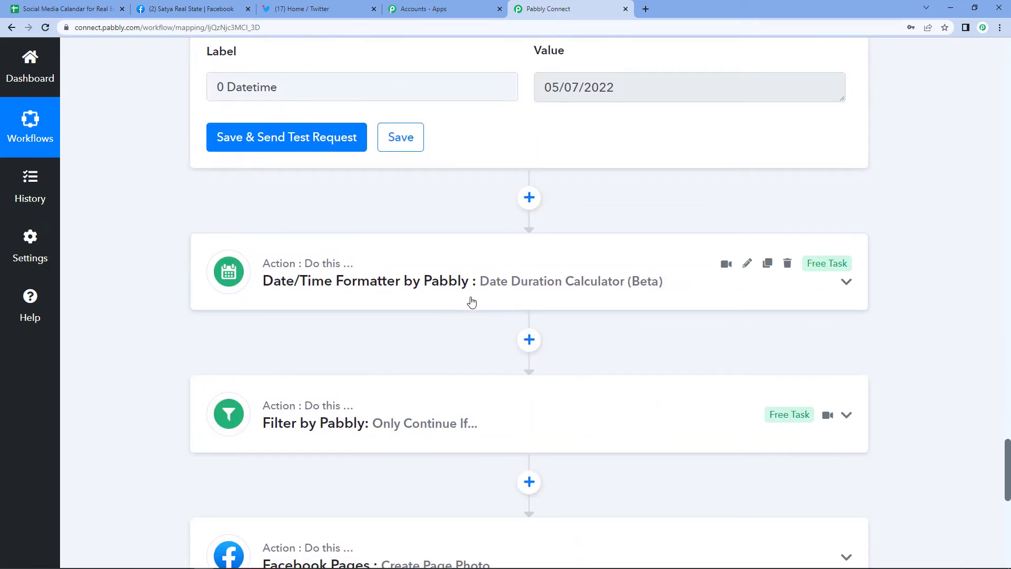
{"action": "left_click", "coordinate": [471, 301]}
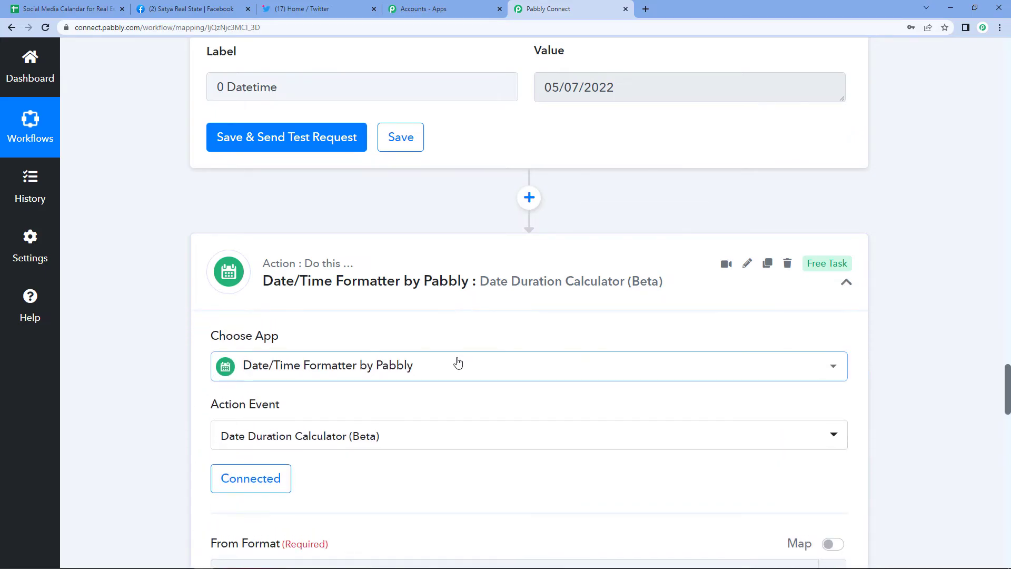
{"action": "scroll", "coordinate": [484, 421], "scroll_direction": "down", "scroll_amount": 2}
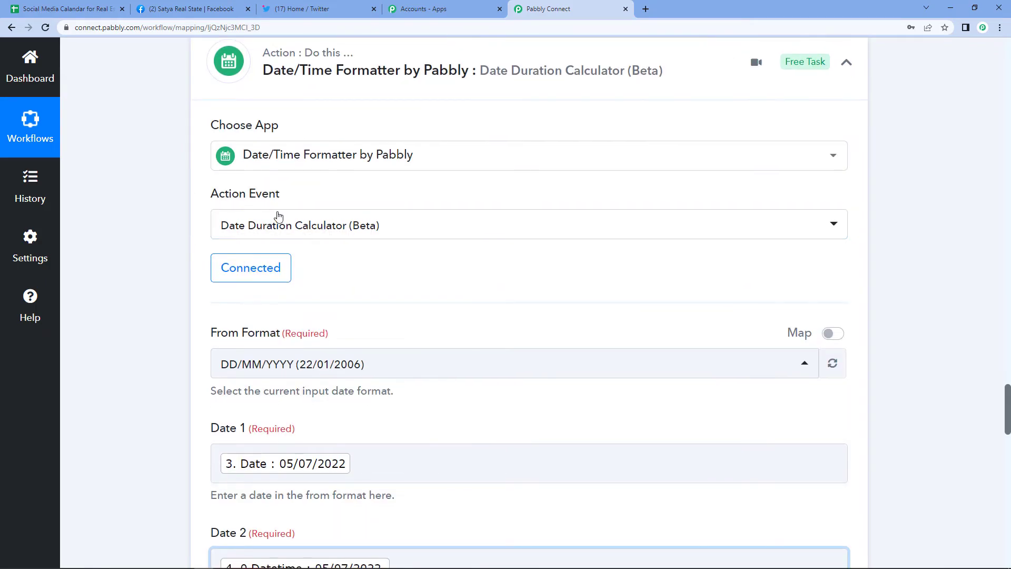
{"action": "scroll", "coordinate": [387, 313], "scroll_direction": "down", "scroll_amount": 3}
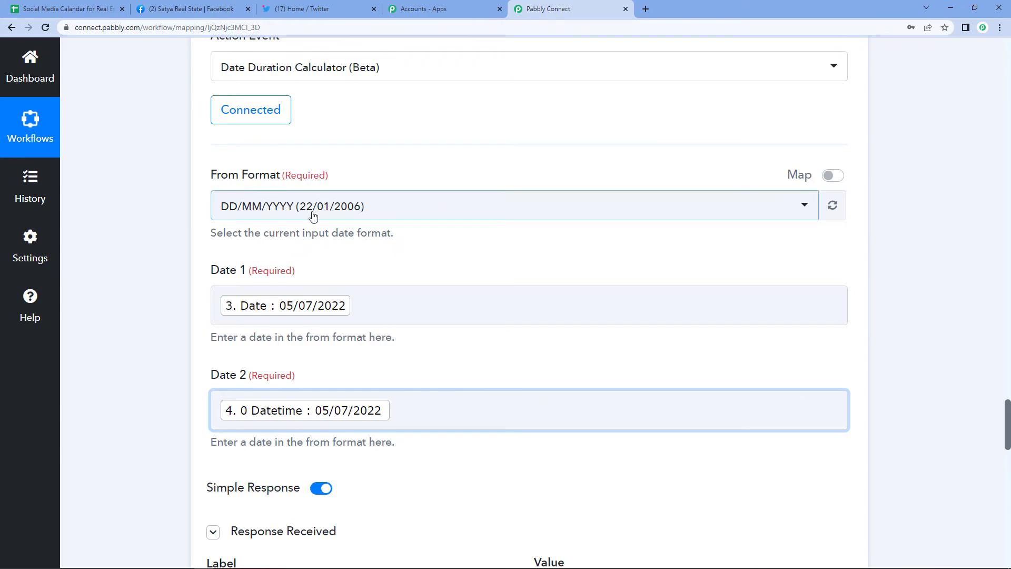
{"action": "scroll", "coordinate": [458, 287], "scroll_direction": "down", "scroll_amount": 2}
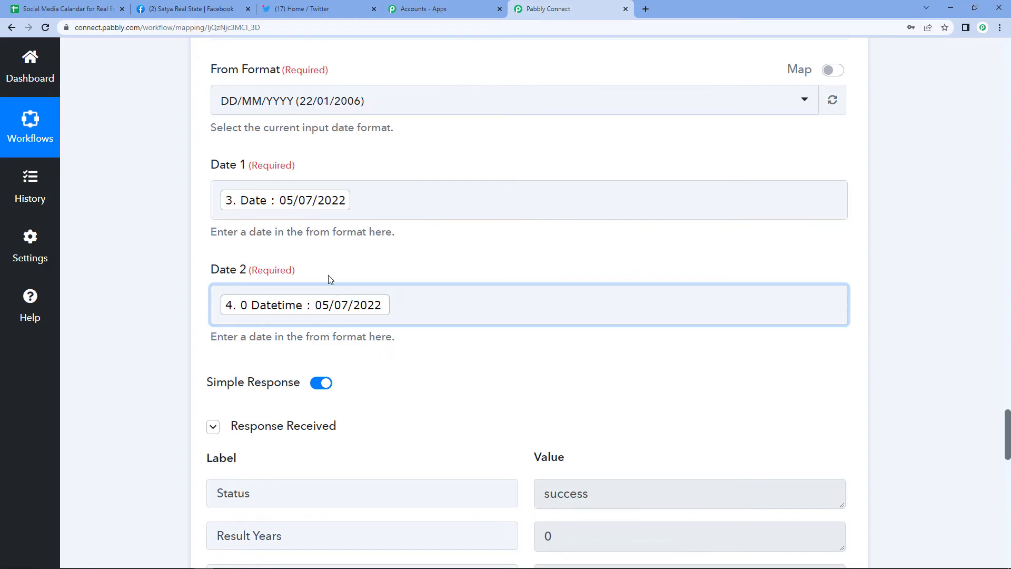
Check the Current Date data available for Date 2 and the From Format options in the duration calculator, keeping the existing selections
{"action": "left_click", "coordinate": [317, 309]}
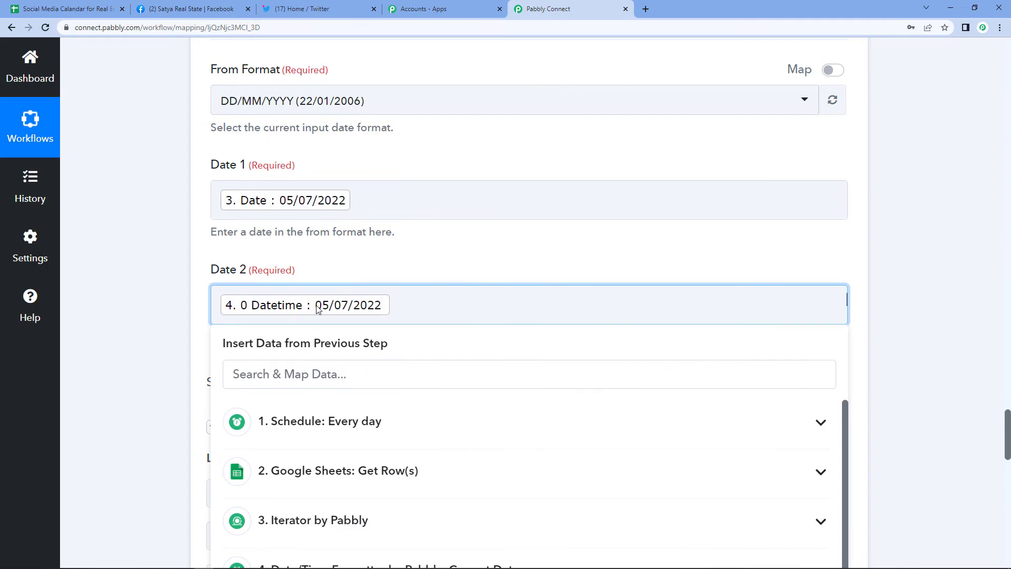
{"action": "scroll", "coordinate": [368, 541], "scroll_direction": "down", "scroll_amount": 4}
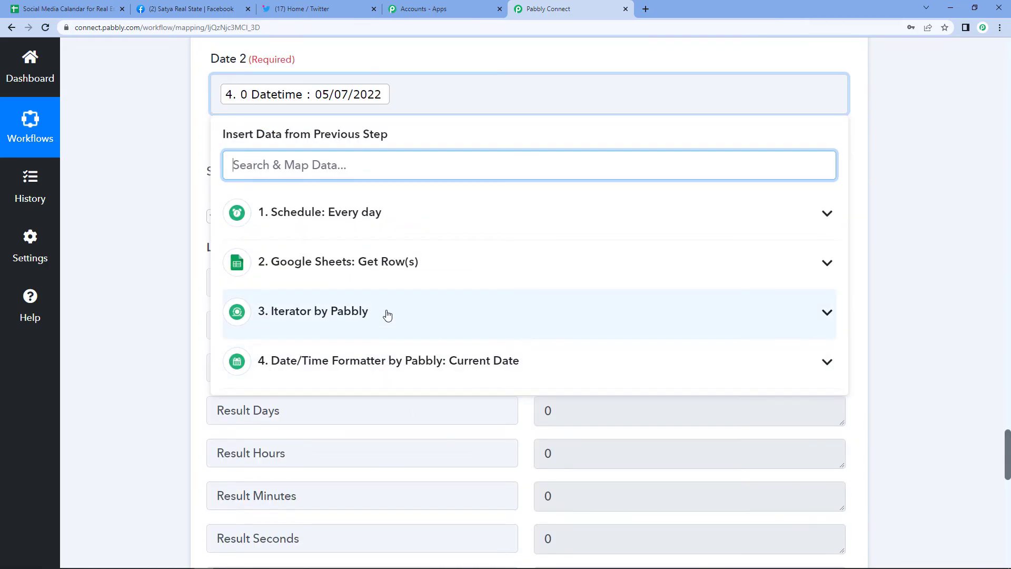
{"action": "left_click", "coordinate": [382, 368]}
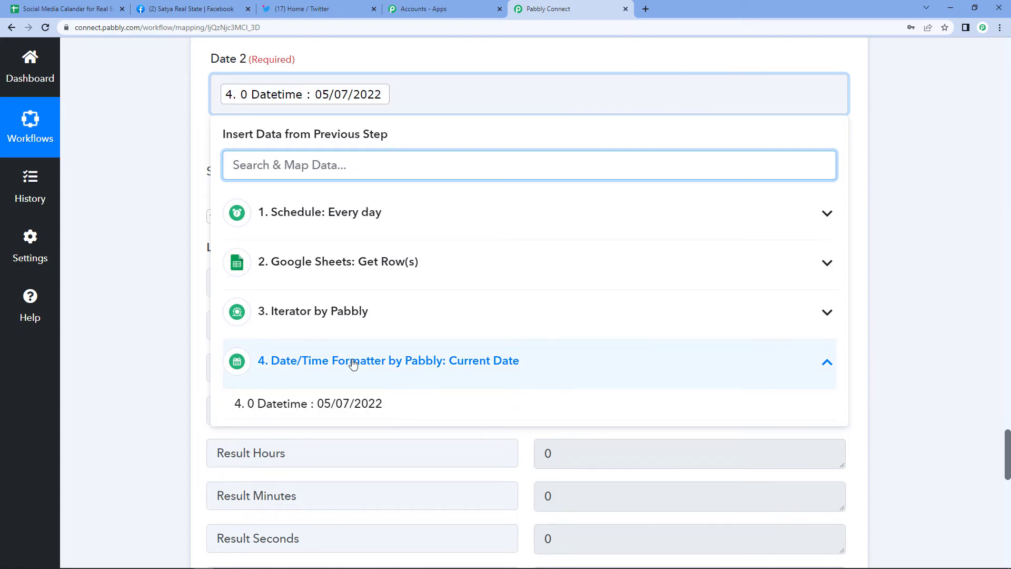
{"action": "scroll", "coordinate": [361, 225], "scroll_direction": "up", "scroll_amount": 5}
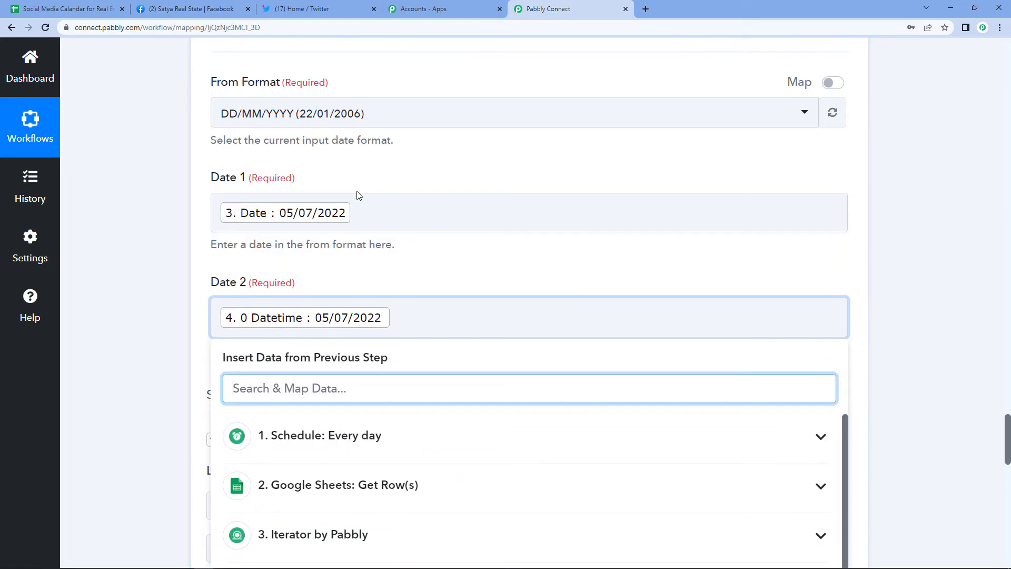
{"action": "left_click", "coordinate": [338, 162]}
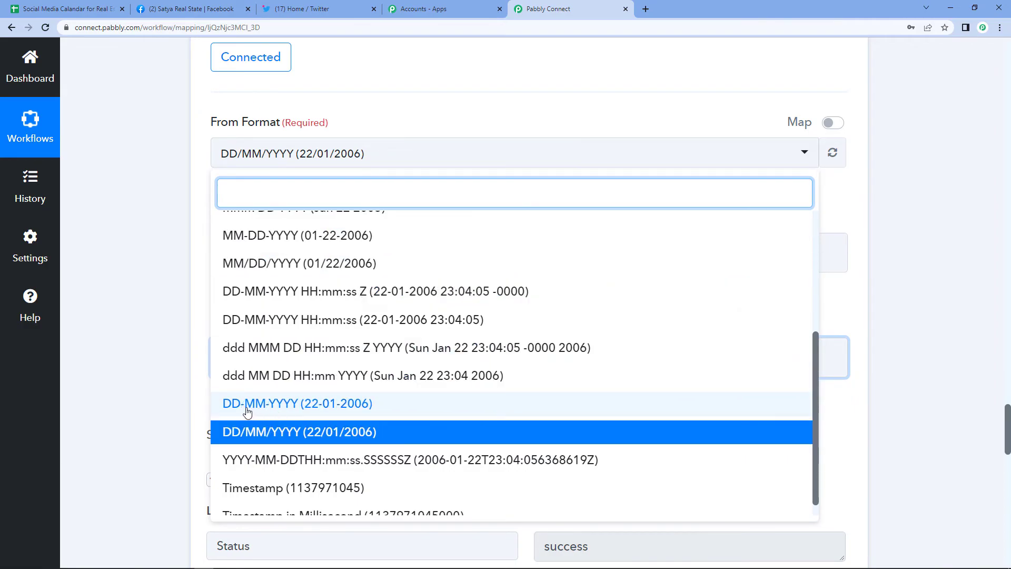
{"action": "left_click", "coordinate": [439, 139]}
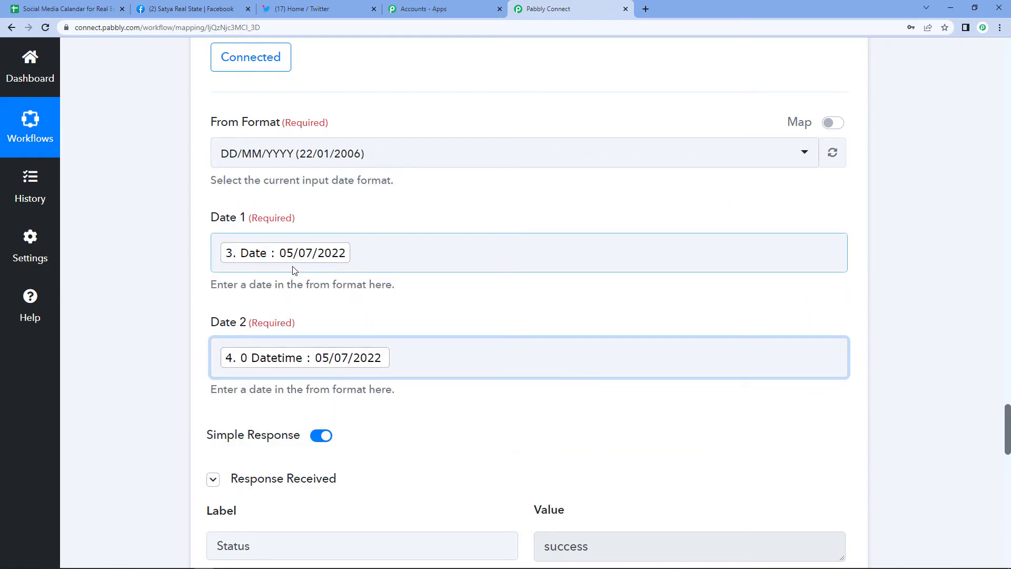
Review the Date Duration Calculator's response fields from Status to Result Milliseconds, and continue to the Filter by Pabbly action
{"action": "scroll", "coordinate": [282, 270], "scroll_direction": "down", "scroll_amount": 4}
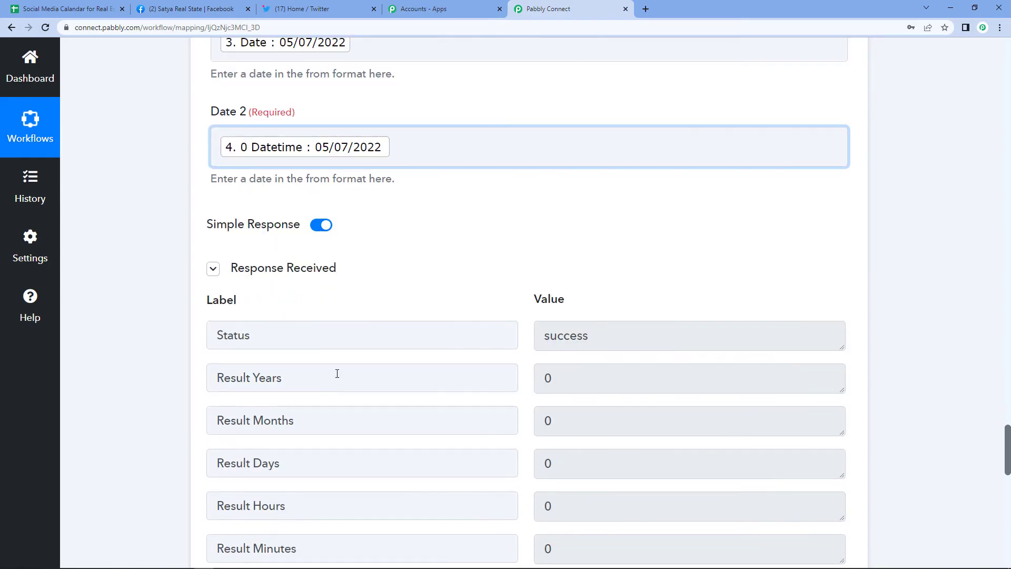
{"action": "scroll", "coordinate": [342, 371], "scroll_direction": "down", "scroll_amount": 2}
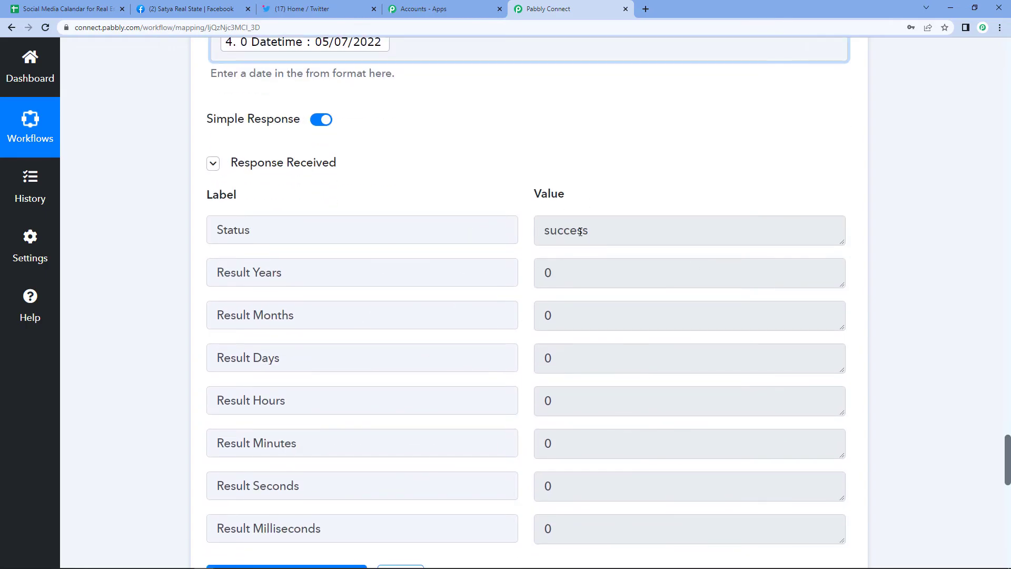
{"action": "scroll", "coordinate": [521, 337], "scroll_direction": "down", "scroll_amount": 2}
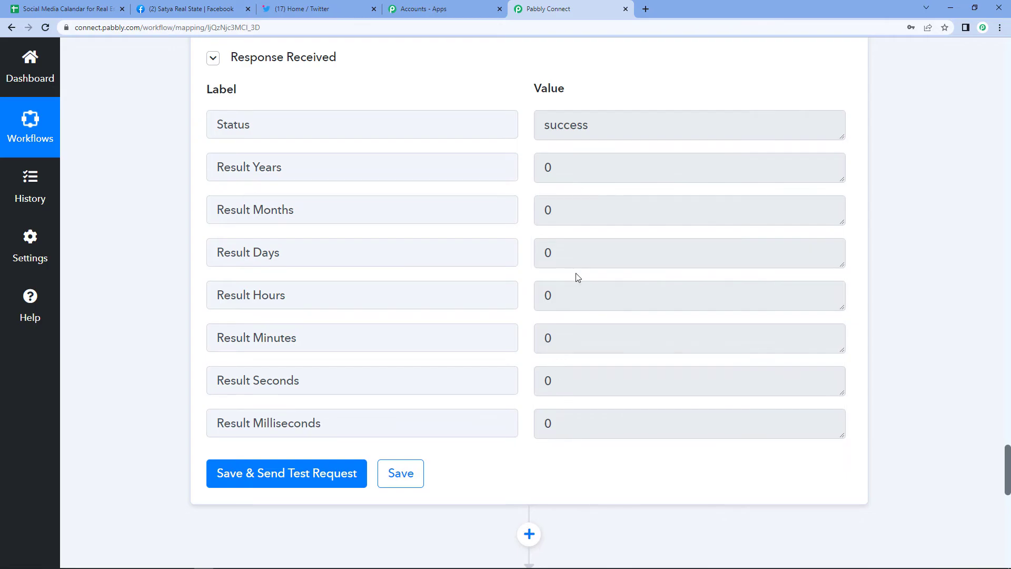
{"action": "scroll", "coordinate": [554, 462], "scroll_direction": "down", "scroll_amount": 7}
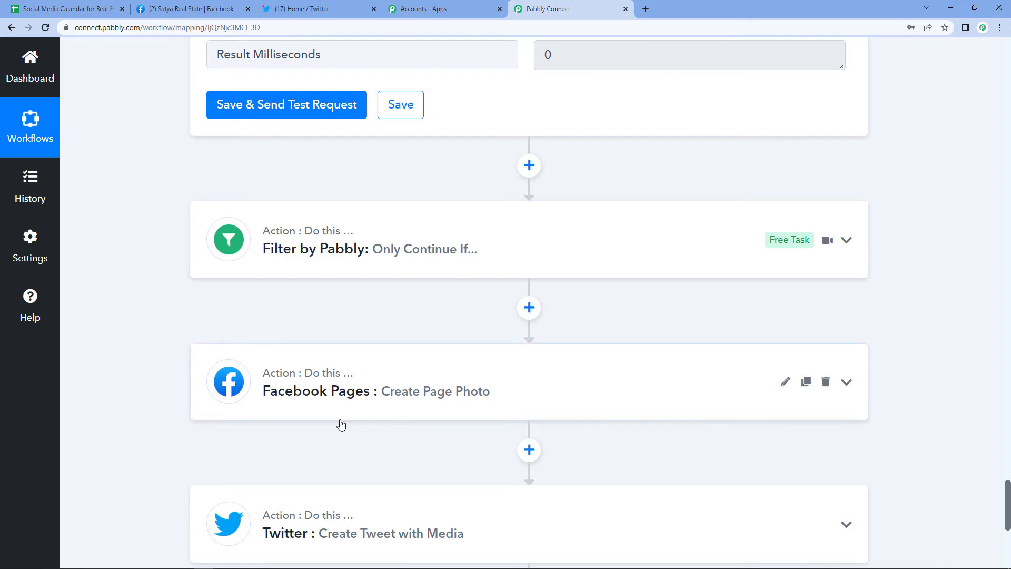
Expand the Filter by Pabbly action and review its Result Years, Months and Days conditions and the received response
{"action": "left_click", "coordinate": [341, 265]}
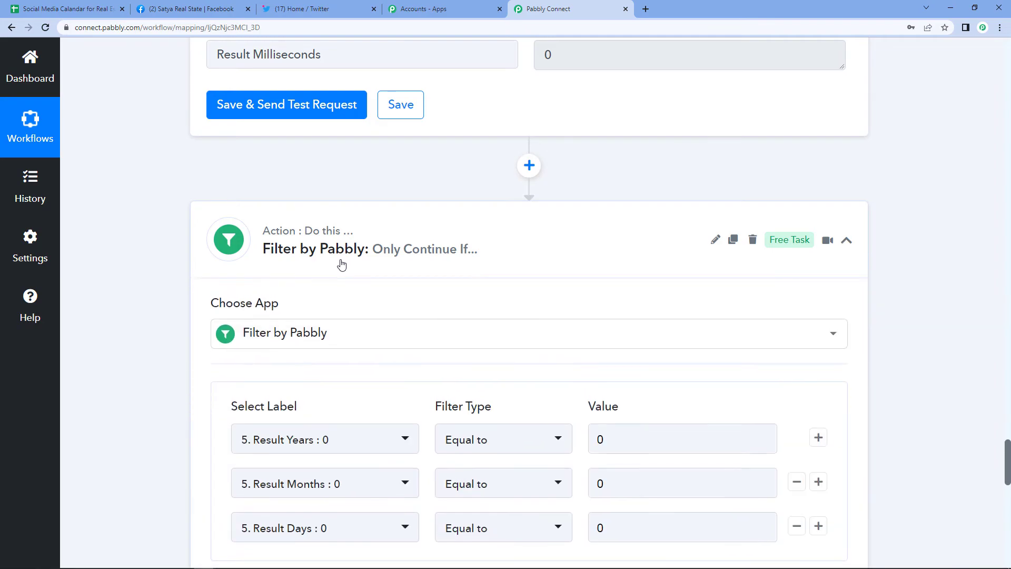
{"action": "scroll", "coordinate": [370, 370], "scroll_direction": "down", "scroll_amount": 2}
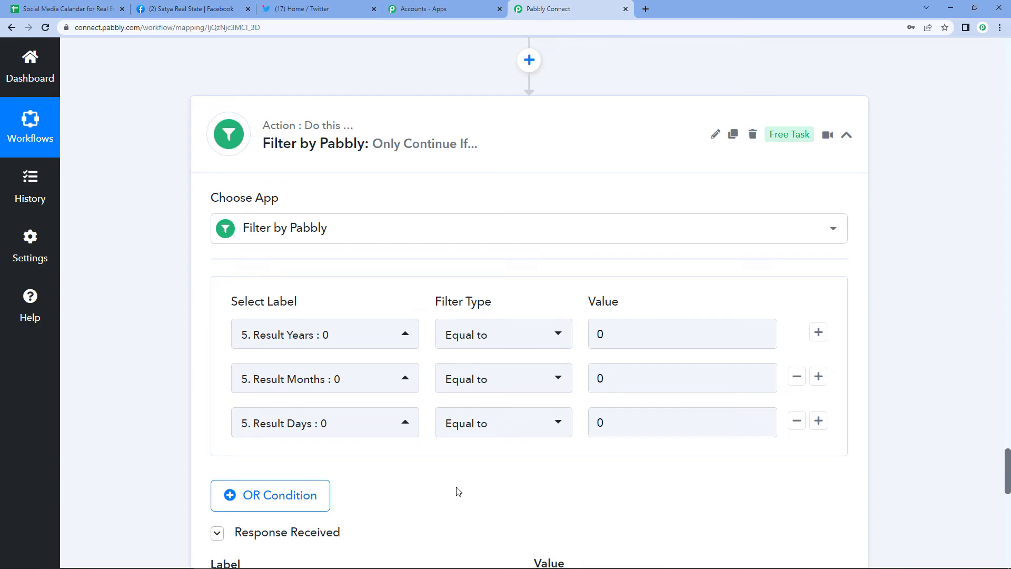
{"action": "scroll", "coordinate": [372, 456], "scroll_direction": "down", "scroll_amount": 3}
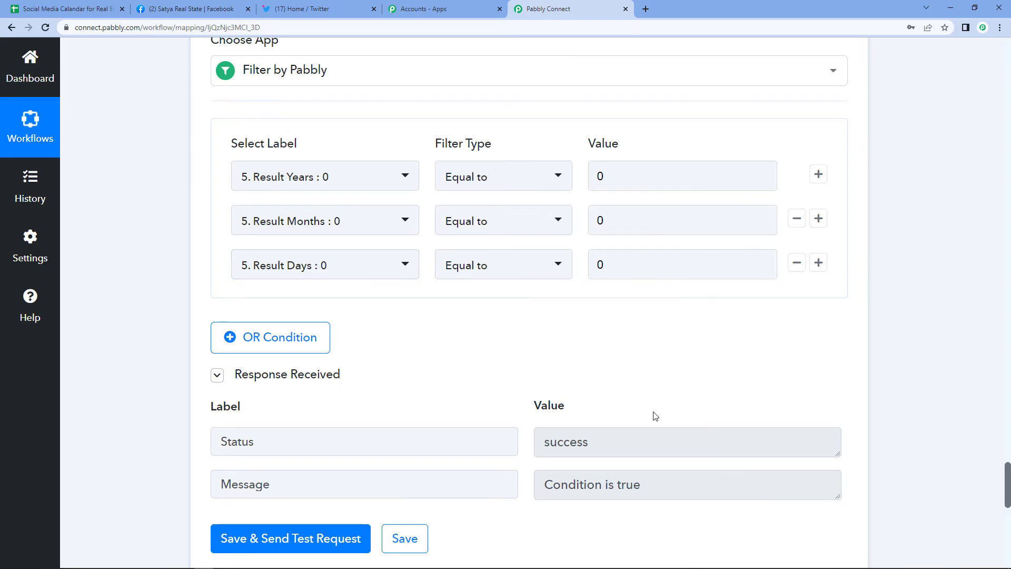
{"action": "scroll", "coordinate": [690, 440], "scroll_direction": "down", "scroll_amount": 1}
{"action": "scroll", "coordinate": [616, 455], "scroll_direction": "down", "scroll_amount": 2}
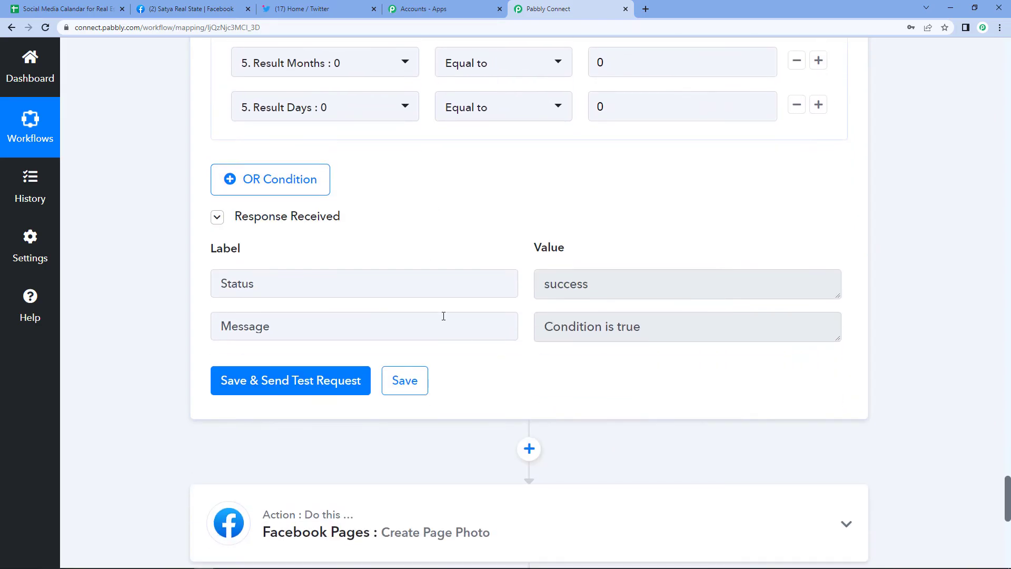
{"action": "scroll", "coordinate": [565, 417], "scroll_direction": "down", "scroll_amount": 1}
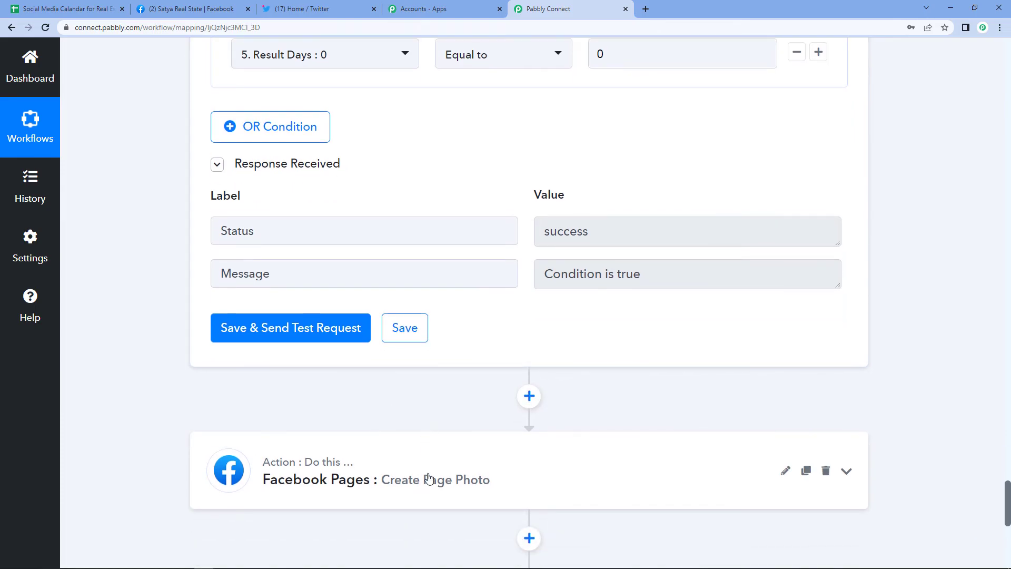
Expand the Facebook Pages Create Page Photo action and check the post rows in the Google Sheets social media calendar before returning to the workflow
{"action": "scroll", "coordinate": [429, 476], "scroll_direction": "down", "scroll_amount": 3}
{"action": "left_click", "coordinate": [448, 307]}
{"action": "scroll", "coordinate": [421, 369], "scroll_direction": "down", "scroll_amount": 2}
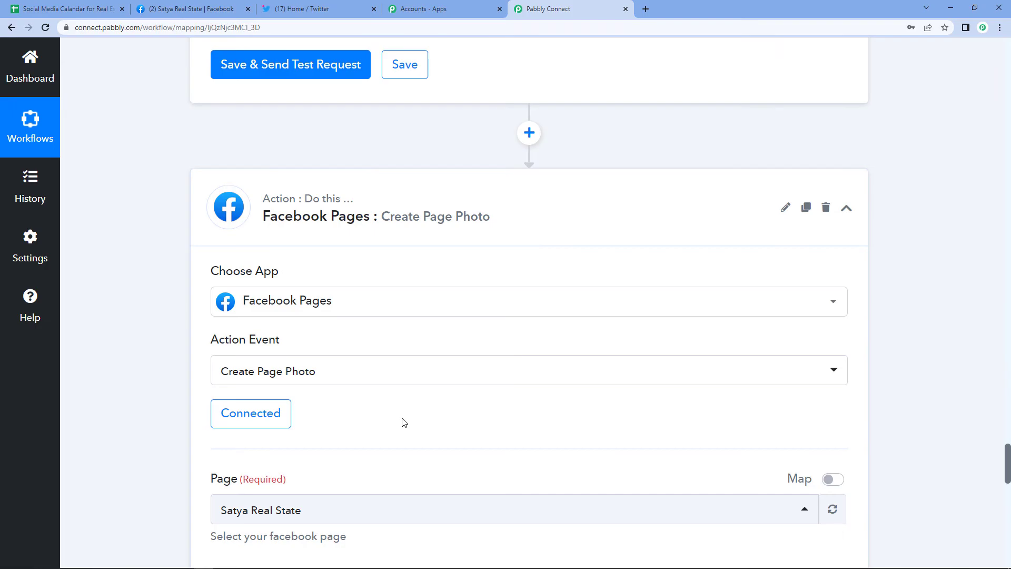
{"action": "left_click", "coordinate": [87, 9]}
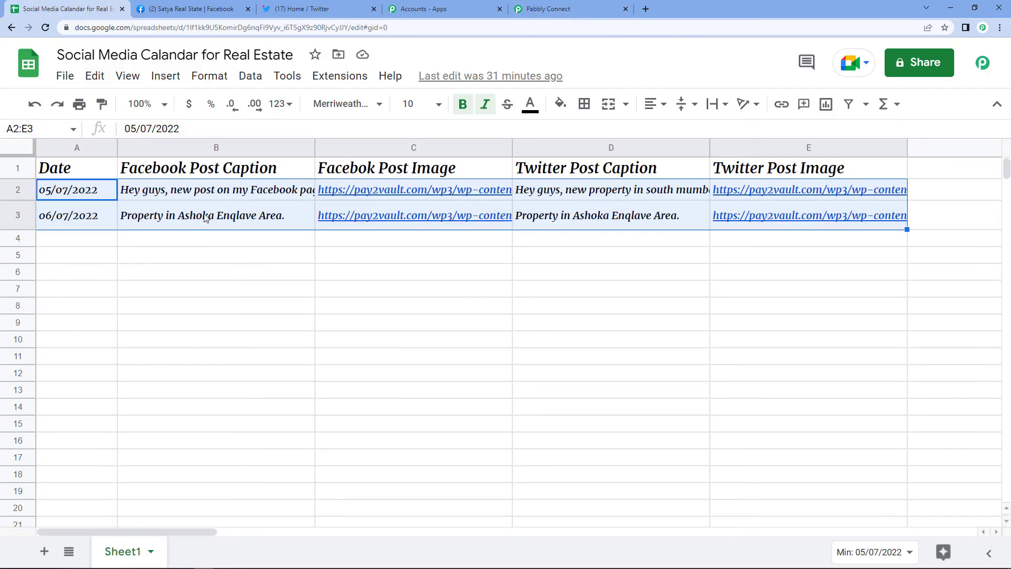
{"action": "left_click", "coordinate": [569, 9]}
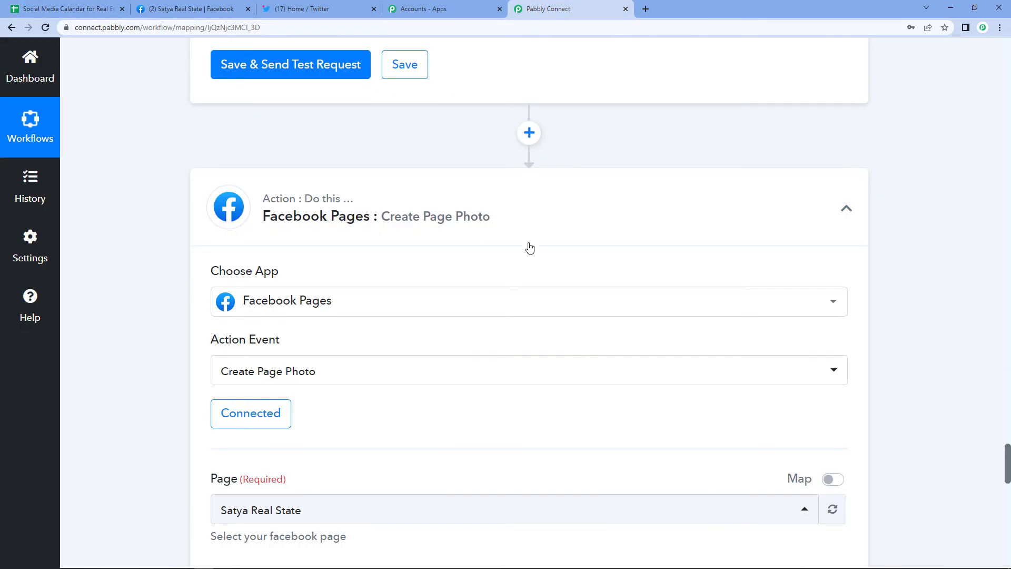
Review the Facebook Pages action's page, Photo URL and Description mappings and its response, and continue to the Twitter action
{"action": "scroll", "coordinate": [424, 282], "scroll_direction": "down", "scroll_amount": 2}
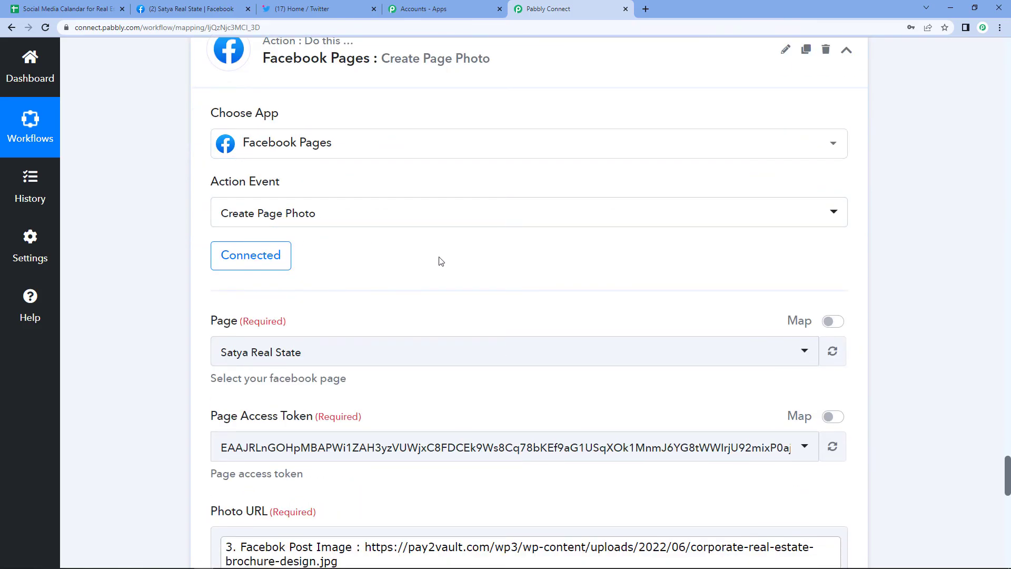
{"action": "scroll", "coordinate": [413, 327], "scroll_direction": "down", "scroll_amount": 1}
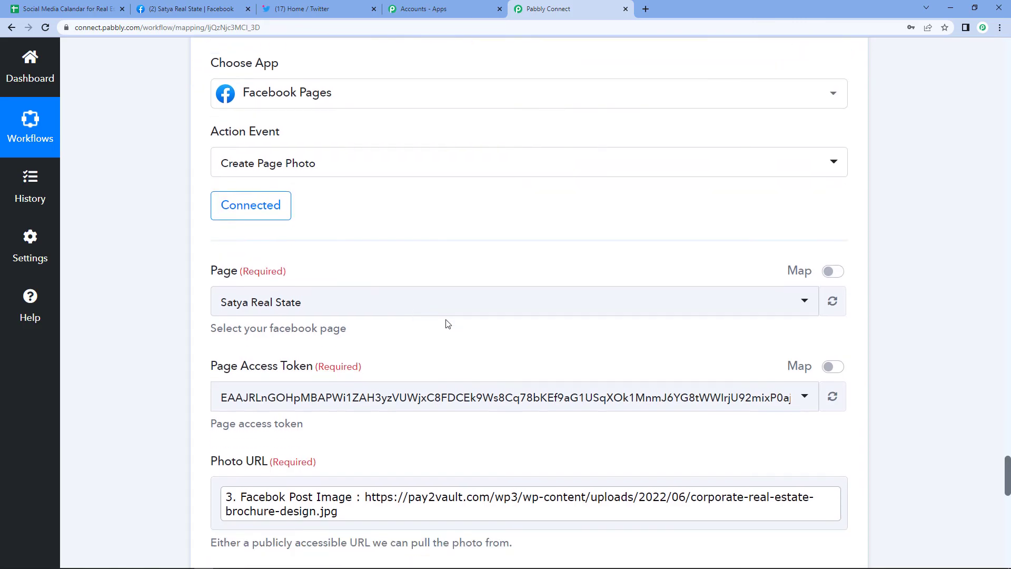
{"action": "scroll", "coordinate": [375, 309], "scroll_direction": "down", "scroll_amount": 1}
{"action": "scroll", "coordinate": [434, 284], "scroll_direction": "down", "scroll_amount": 5}
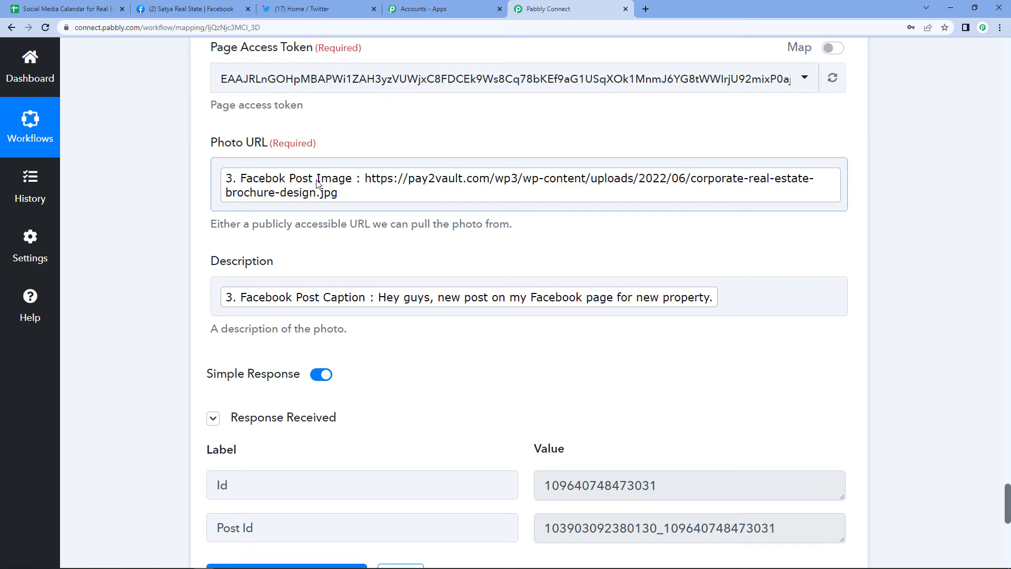
{"action": "scroll", "coordinate": [277, 290], "scroll_direction": "down", "scroll_amount": 2}
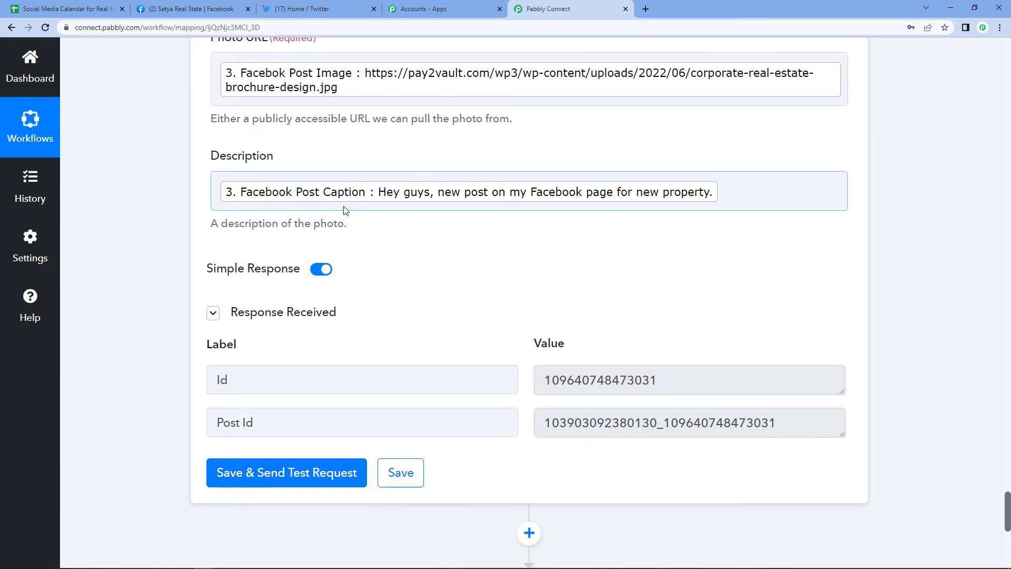
{"action": "scroll", "coordinate": [357, 368], "scroll_direction": "down", "scroll_amount": 8}
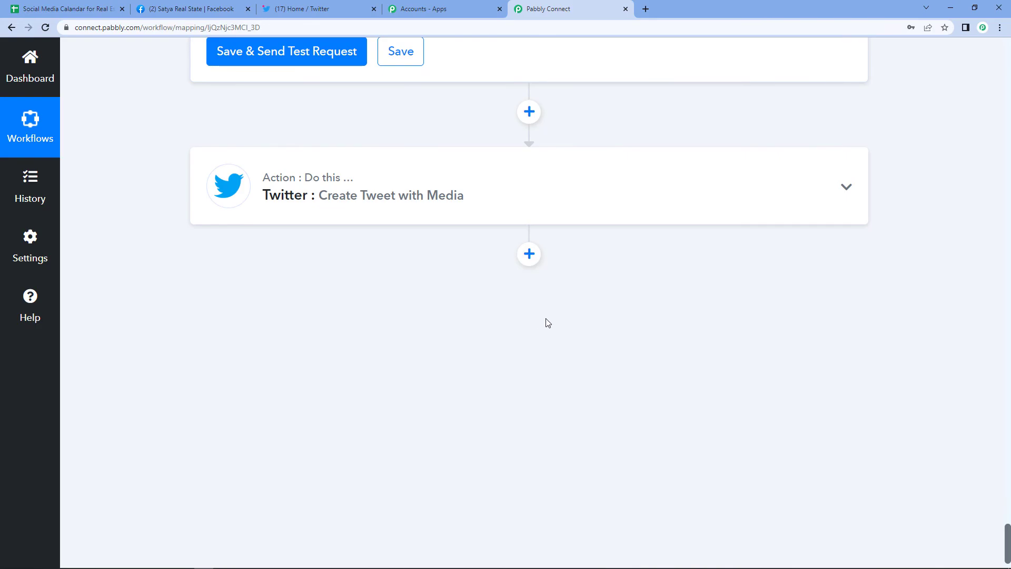
Expand the Twitter Create Tweet with Media action and review its Message, Media File URL and Media Category fields
{"action": "left_click", "coordinate": [445, 194]}
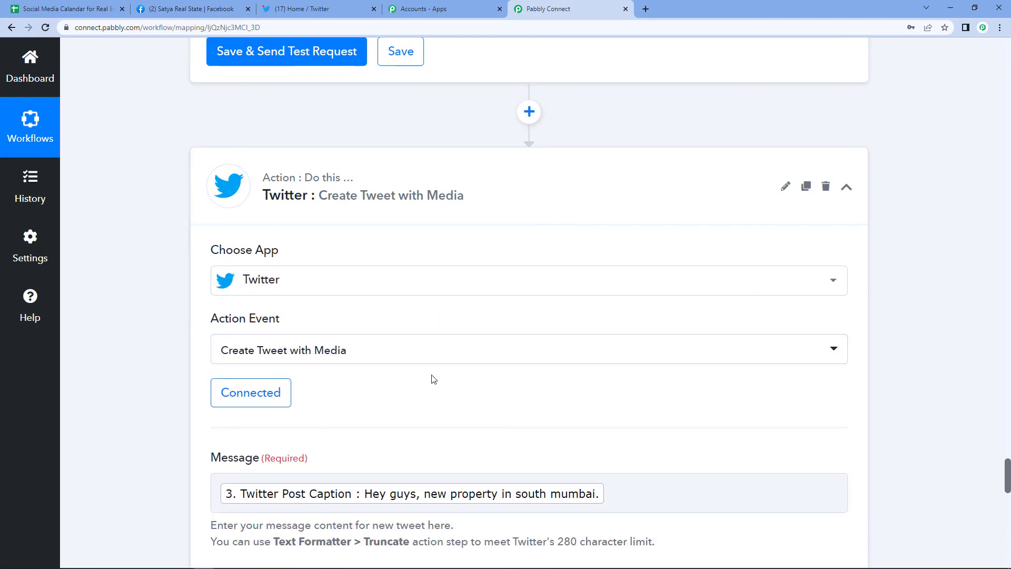
{"action": "scroll", "coordinate": [433, 377], "scroll_direction": "down", "scroll_amount": 1}
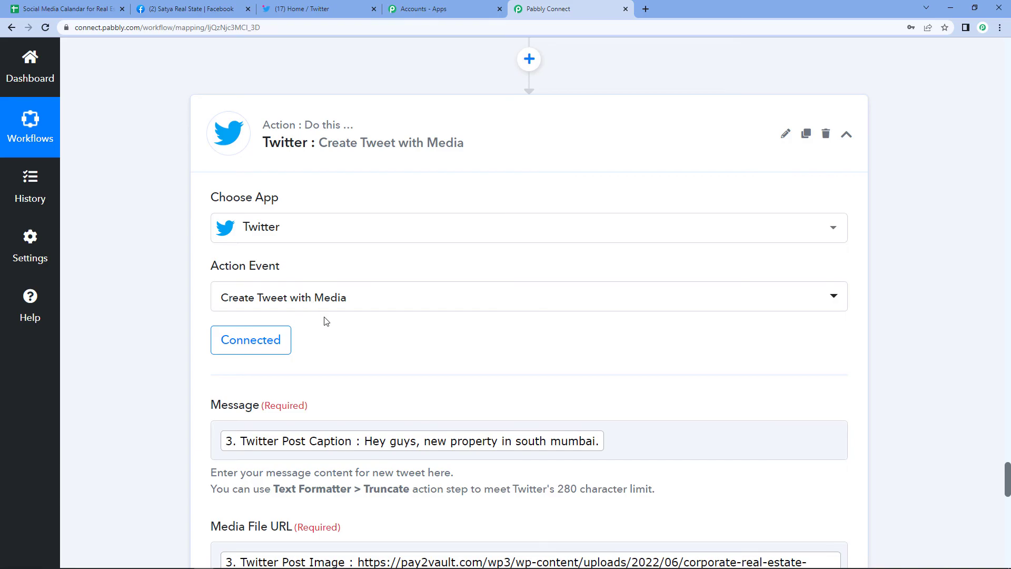
{"action": "scroll", "coordinate": [331, 315], "scroll_direction": "down", "scroll_amount": 1}
{"action": "scroll", "coordinate": [349, 311], "scroll_direction": "down", "scroll_amount": 2}
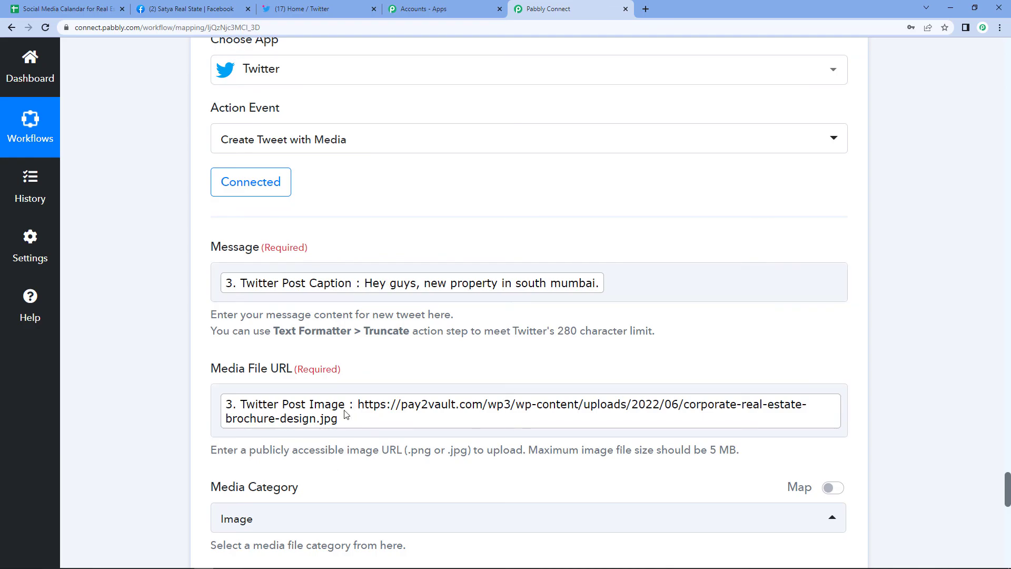
Examine the Twitter action's received response fields down to the end of the workflow
{"action": "scroll", "coordinate": [377, 354], "scroll_direction": "down", "scroll_amount": 6}
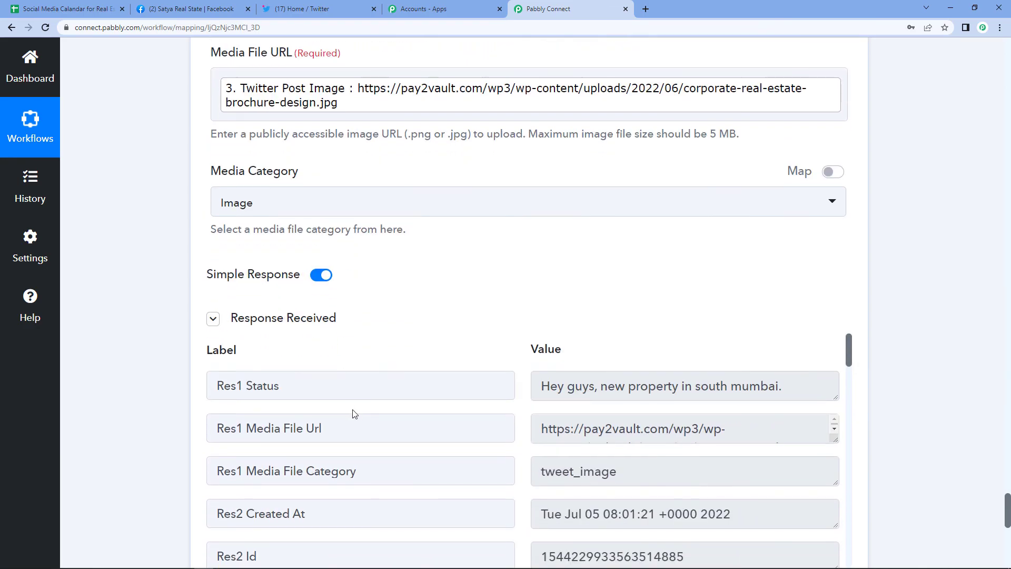
{"action": "scroll", "coordinate": [351, 411], "scroll_direction": "down", "scroll_amount": 7}
{"action": "scroll", "coordinate": [935, 446], "scroll_direction": "down", "scroll_amount": 5}
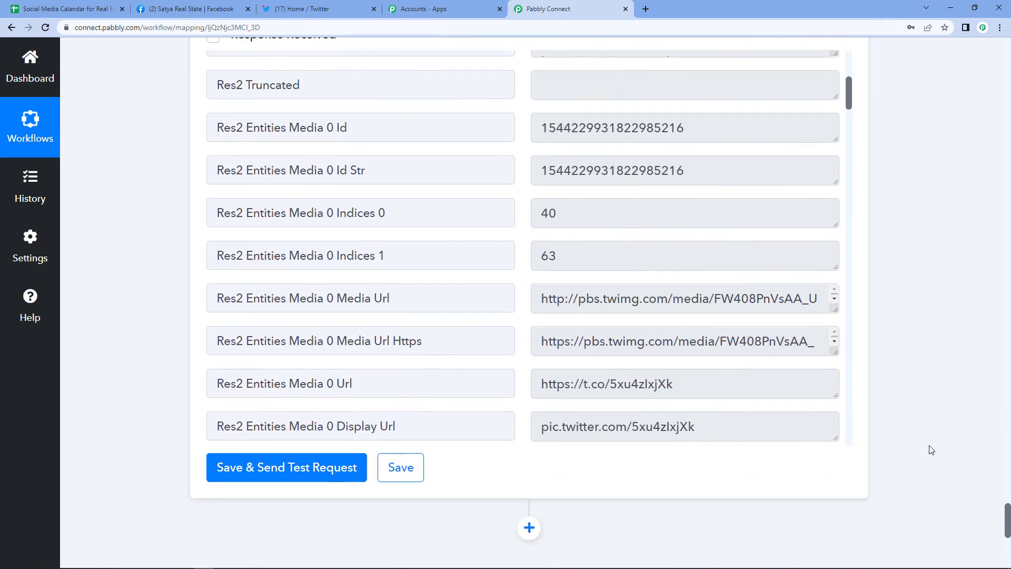
{"action": "scroll", "coordinate": [934, 446], "scroll_direction": "down", "scroll_amount": 3}
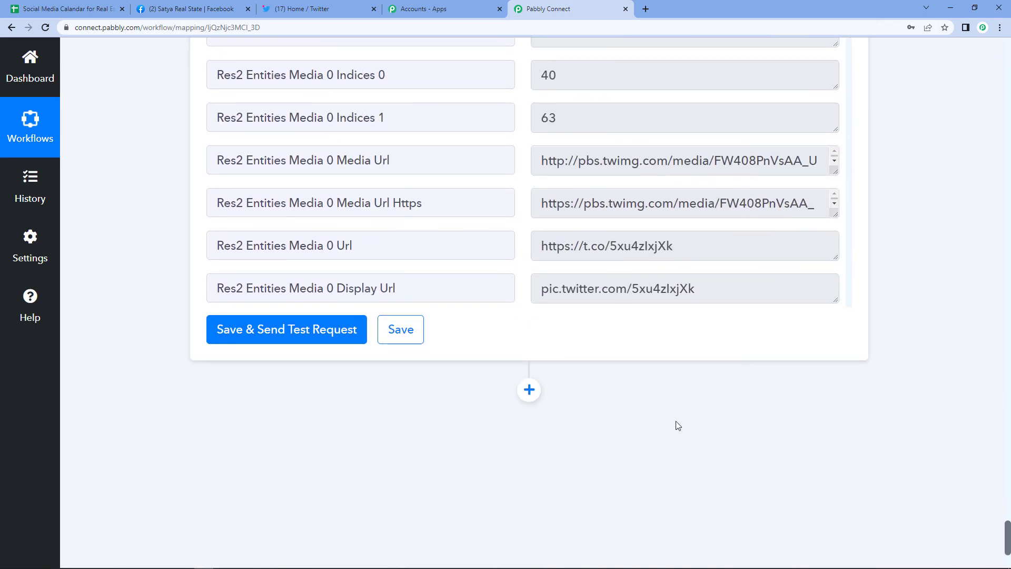